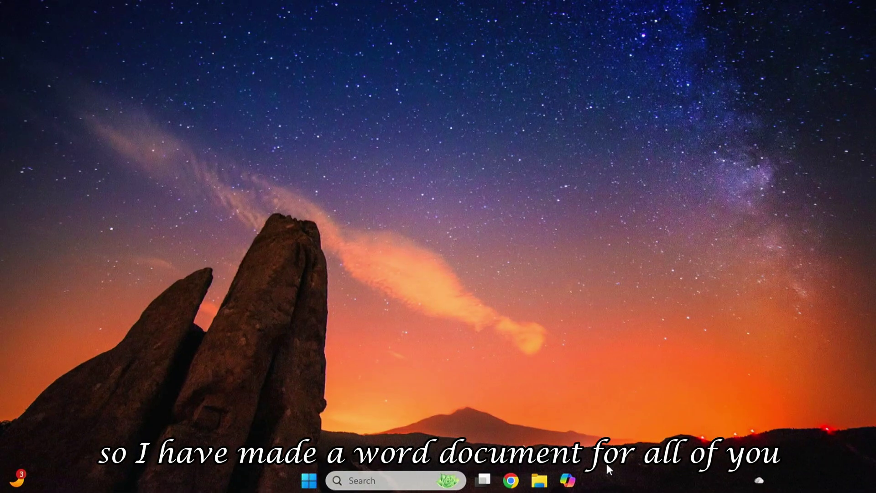
Open the 'MacOS Installation Steps' Word document from the Desktop folder.
{"action": "left_click", "coordinate": [538, 474]}
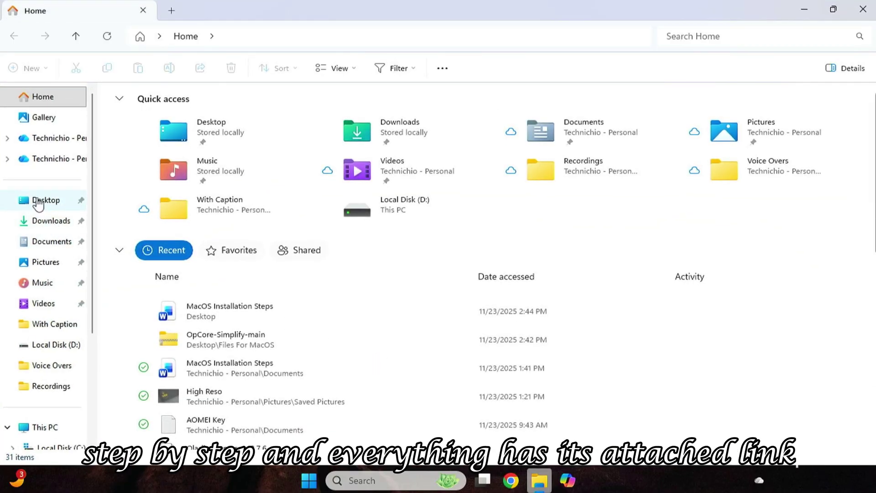
{"action": "left_click", "coordinate": [38, 202]}
{"action": "double_click", "coordinate": [178, 133]}
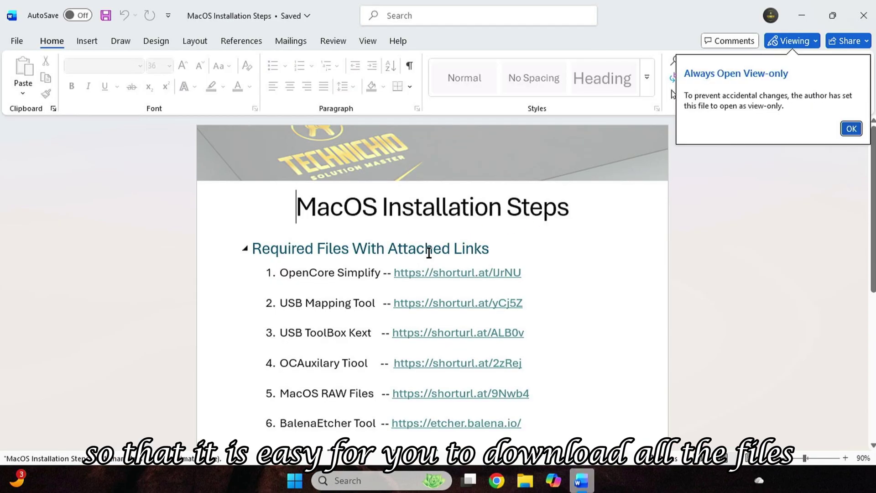
Dismiss the view-only notice and follow the OpenCore Simplify link to its GitHub page.
{"action": "left_click", "coordinate": [852, 128]}
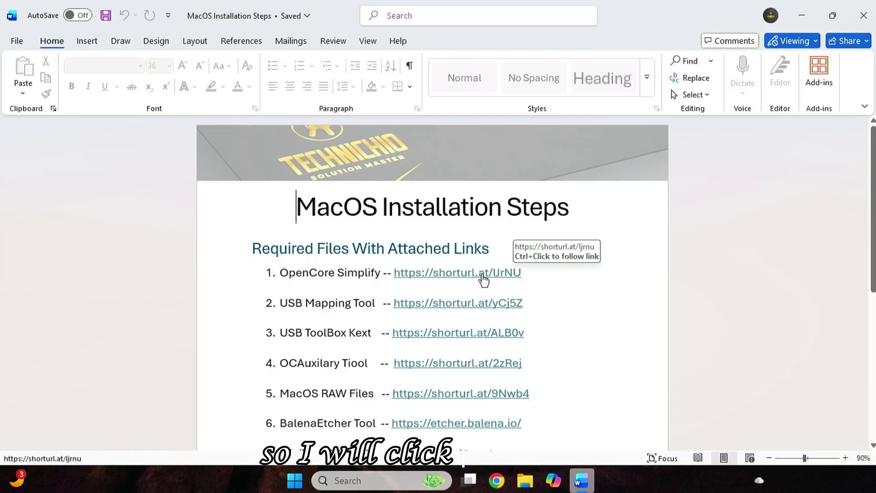
{"action": "left_click", "coordinate": [483, 276], "text": "ctrl"}
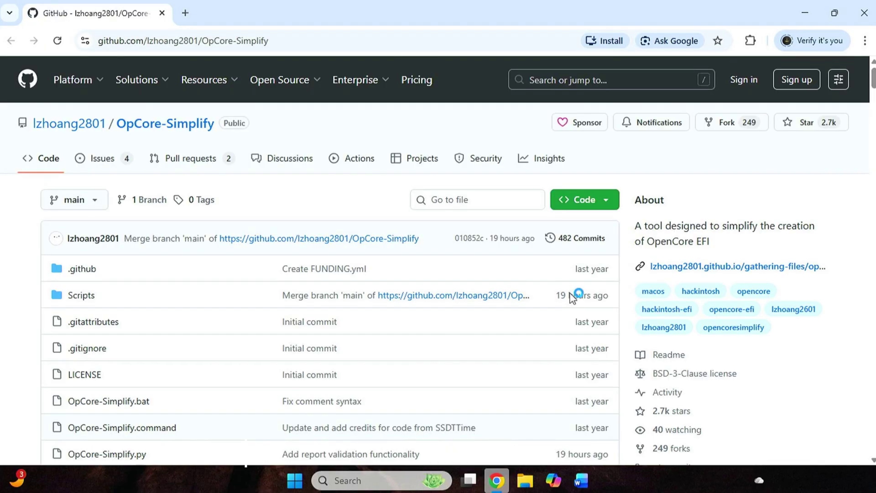
Download OpCore-Simplify-main as a ZIP and open its 'Files For MacOS' destination folder.
{"action": "left_click", "coordinate": [590, 201]}
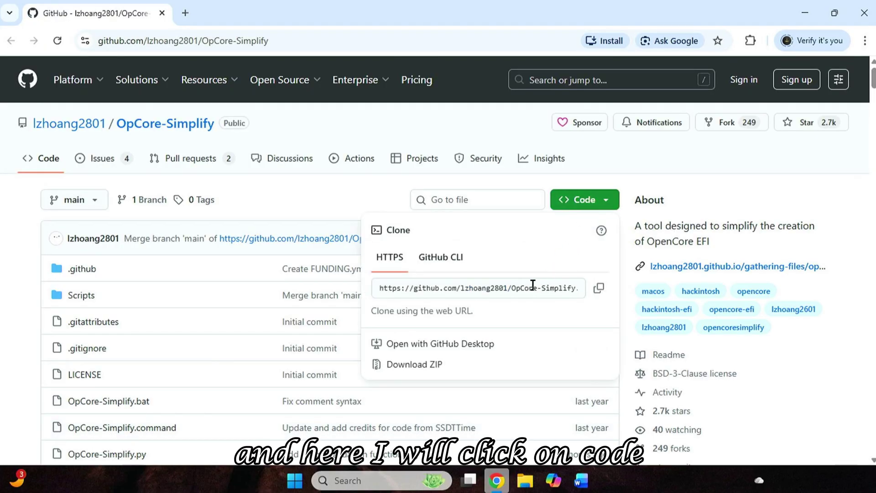
{"action": "left_click", "coordinate": [527, 363]}
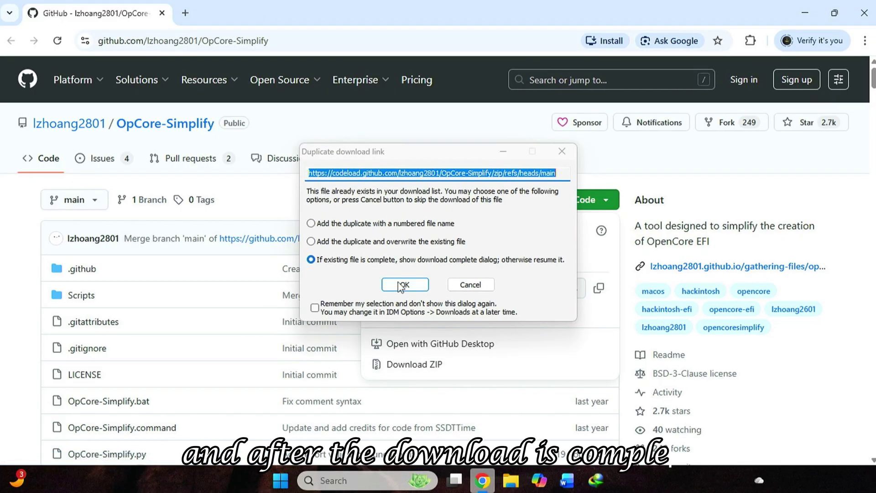
{"action": "left_click", "coordinate": [401, 285]}
{"action": "left_click", "coordinate": [461, 279]}
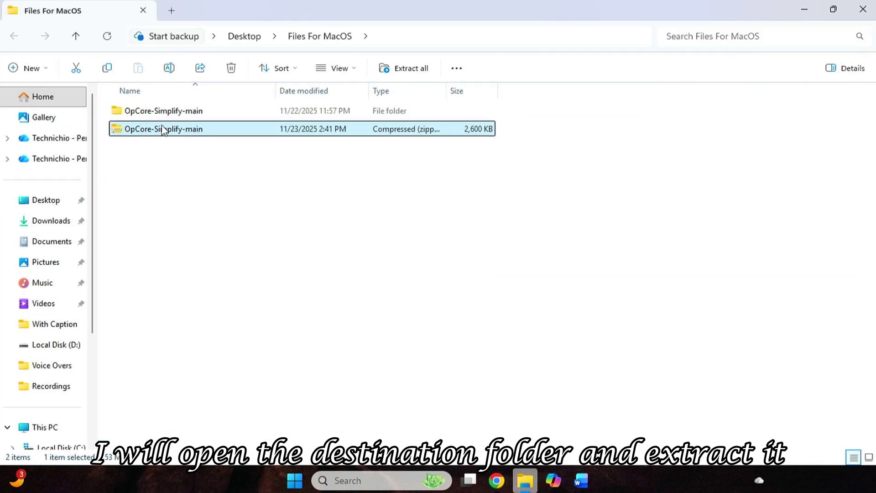
Run the OpCore-Simplify batch file inside OpCore-Simplify-main as administrator.
{"action": "double_click", "coordinate": [169, 113]}
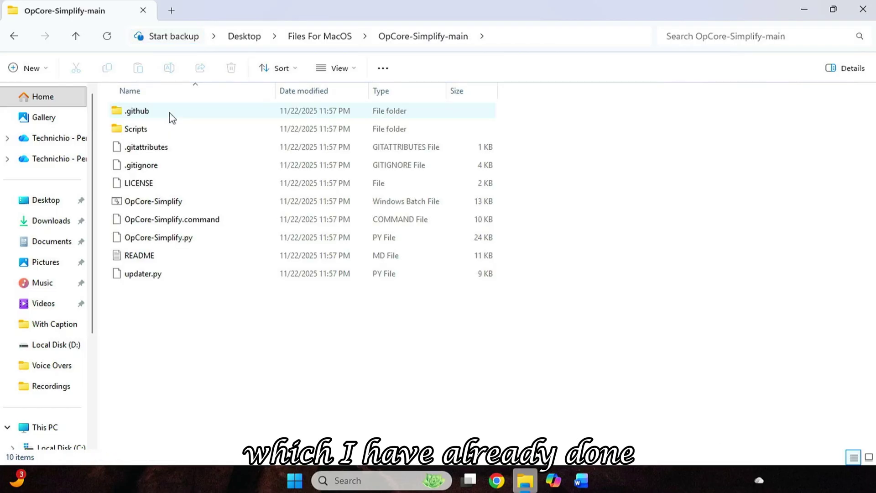
{"action": "right_click", "coordinate": [201, 202]}
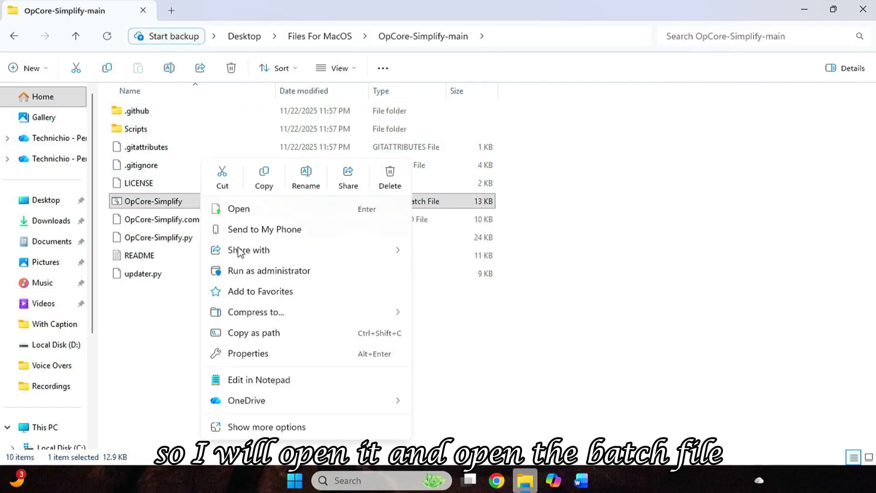
{"action": "left_click", "coordinate": [263, 272]}
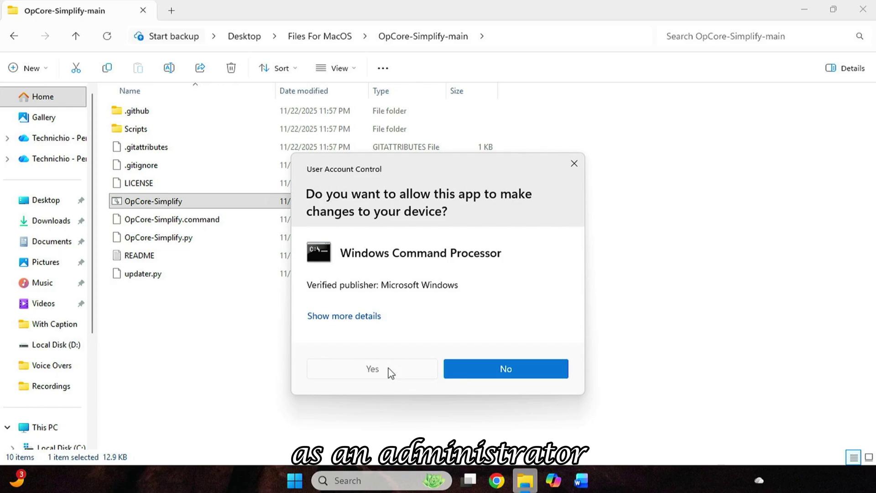
{"action": "left_click", "coordinate": [389, 369]}
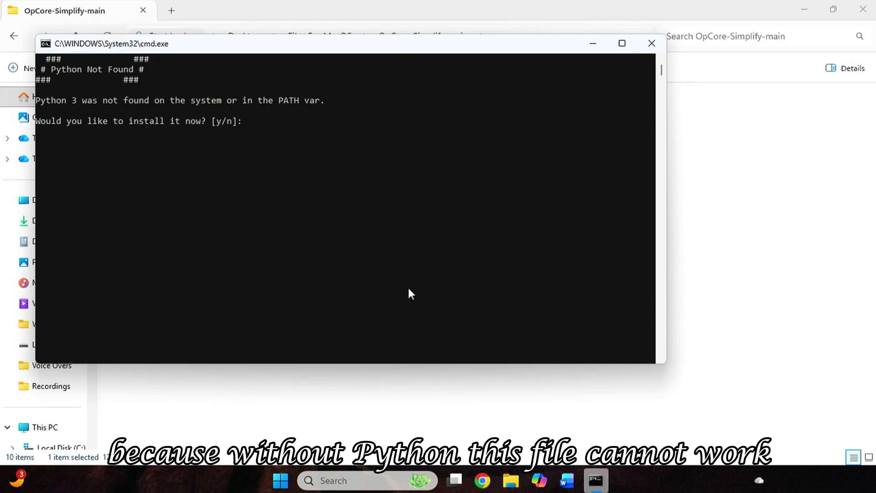
Install Python 3.14.0 by answering y, then relaunch the OpCore-Simplify batch file as administrator.
{"action": "type", "text": "y"}
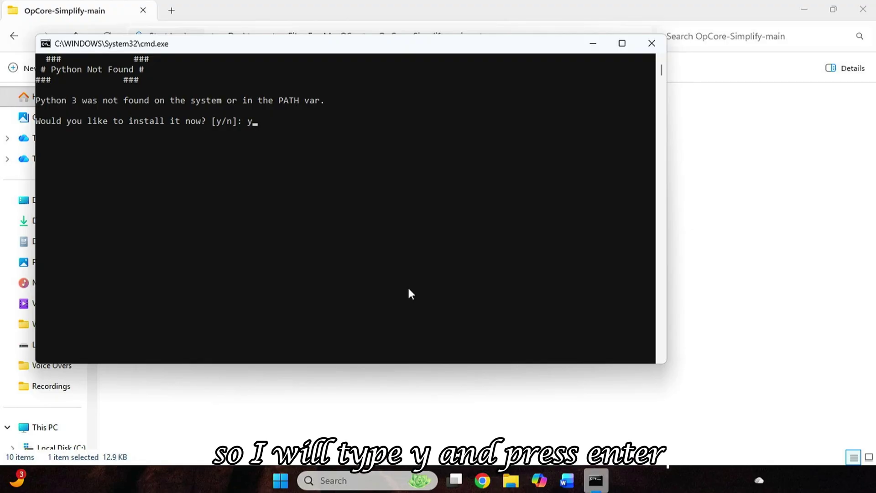
{"action": "key", "text": "Return"}
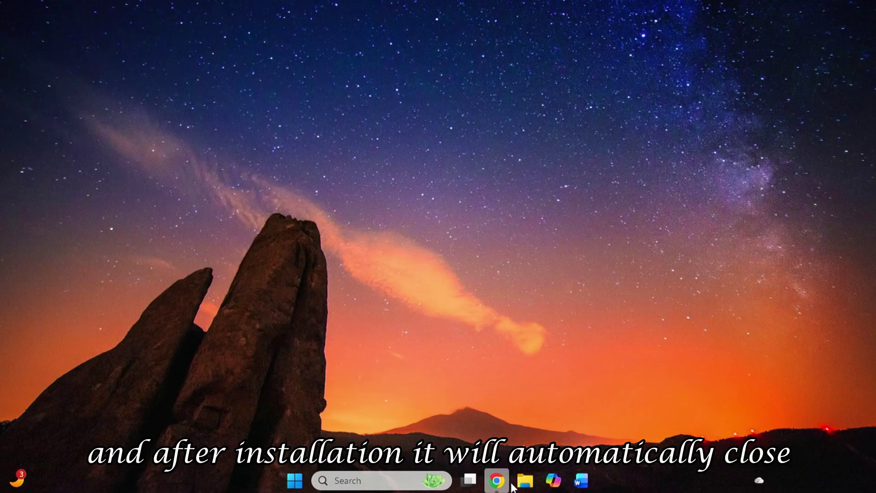
{"action": "left_click", "coordinate": [525, 480]}
{"action": "left_click", "coordinate": [46, 200]}
{"action": "double_click", "coordinate": [147, 114]}
{"action": "double_click", "coordinate": [146, 113]}
{"action": "right_click", "coordinate": [164, 224]}
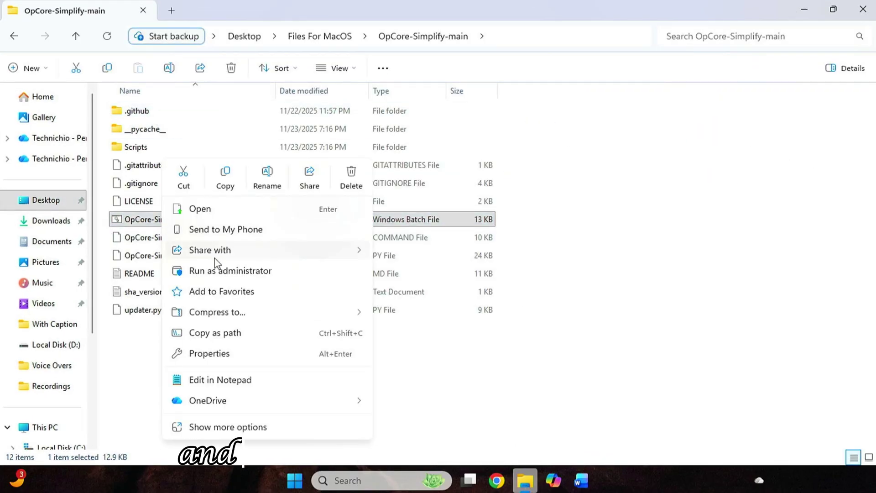
{"action": "left_click", "coordinate": [219, 270]}
{"action": "left_click", "coordinate": [411, 371]}
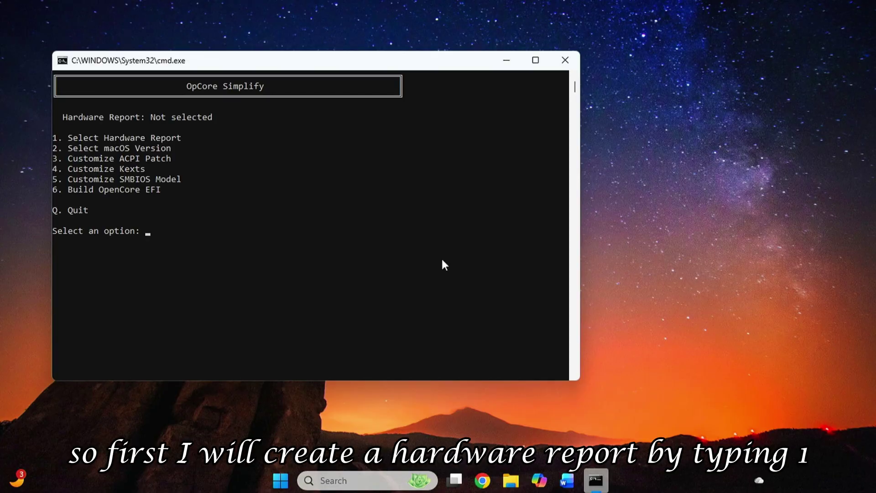
Choose option 1, Select Hardware Report, and export a new report with E.
{"action": "type", "text": "1"}
{"action": "key", "text": "Return"}
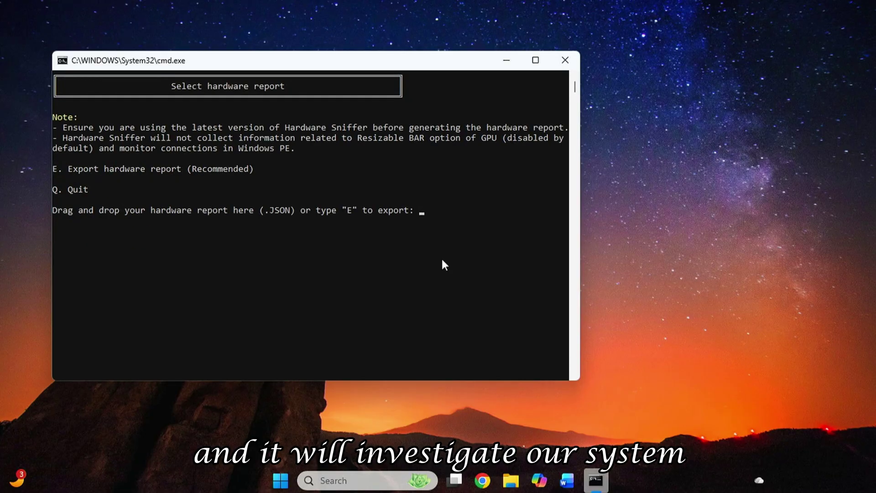
{"action": "type", "text": "e"}
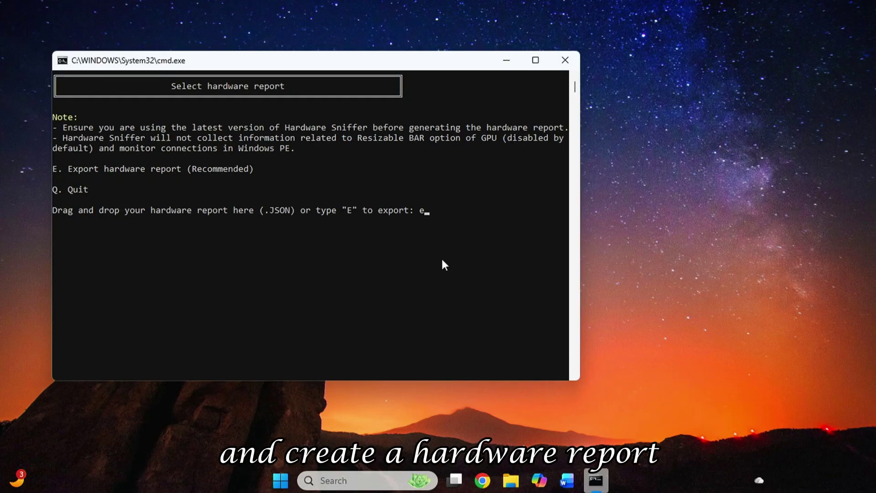
{"action": "key", "text": "Return"}
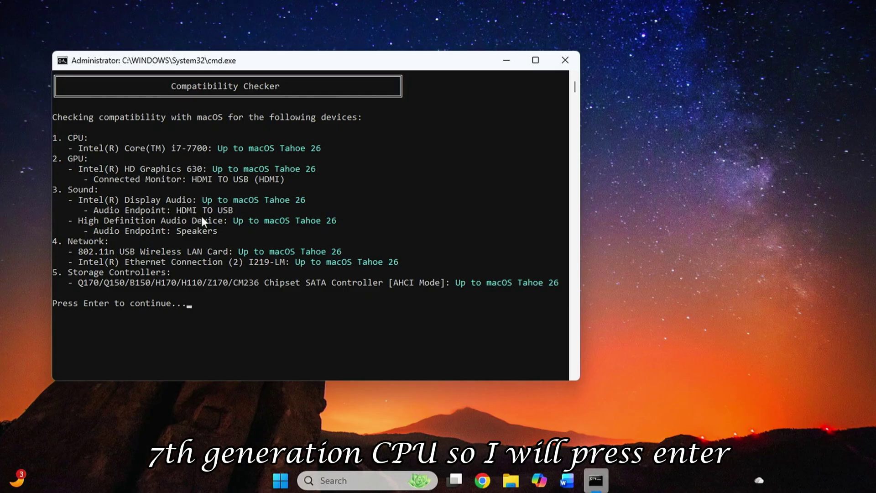
Continue past the compatibility results and enter 21 to target macOS Monterey 12.
{"action": "key", "text": "Return"}
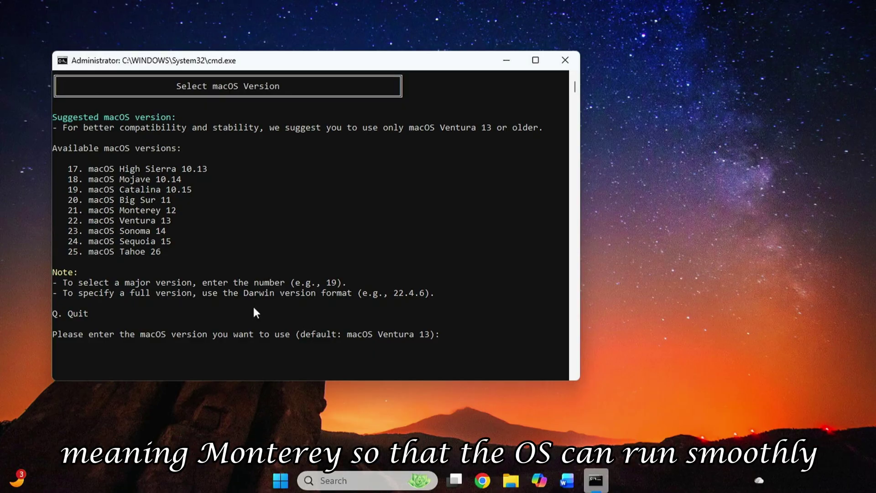
{"action": "type", "text": "21"}
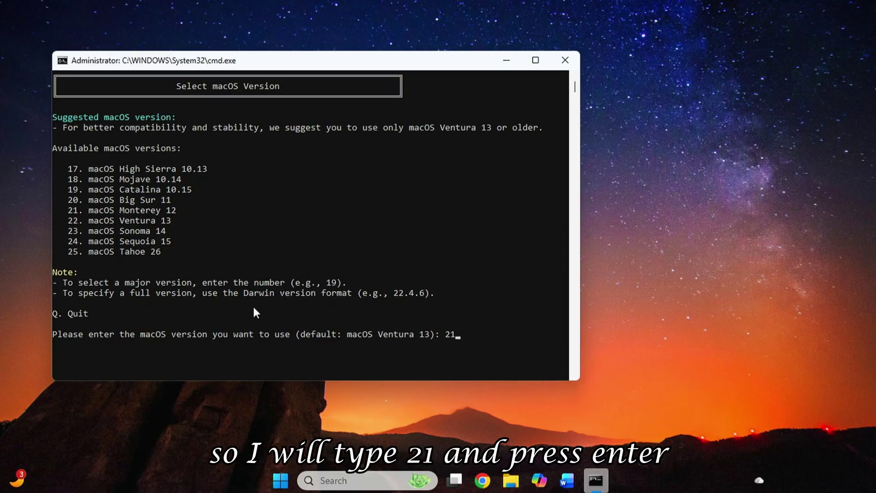
{"action": "key", "text": "Return"}
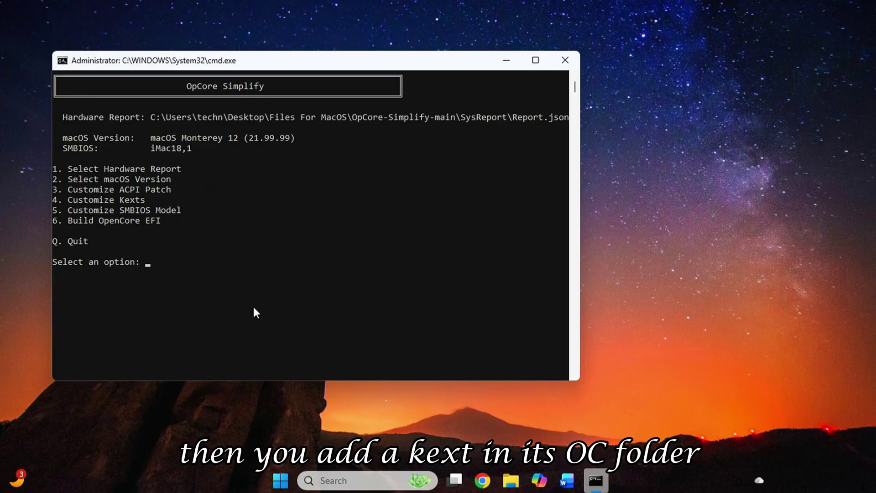
Open the kext customization list (option 4) and review it, including the HoRNDIS tethering entry.
{"action": "type", "text": "4"}
{"action": "key", "text": "Return"}
{"action": "scroll", "coordinate": [253, 307], "scroll_direction": "up", "scroll_amount": 14}
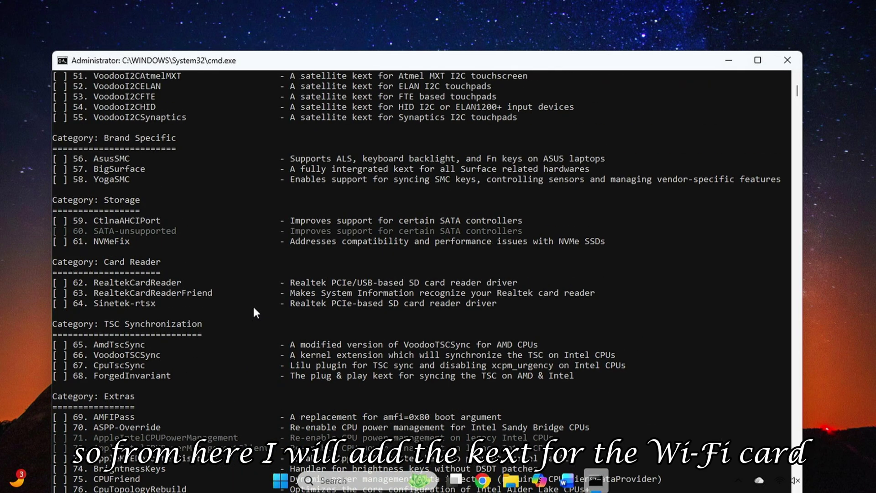
{"action": "scroll", "coordinate": [240, 328], "scroll_direction": "up", "scroll_amount": 13}
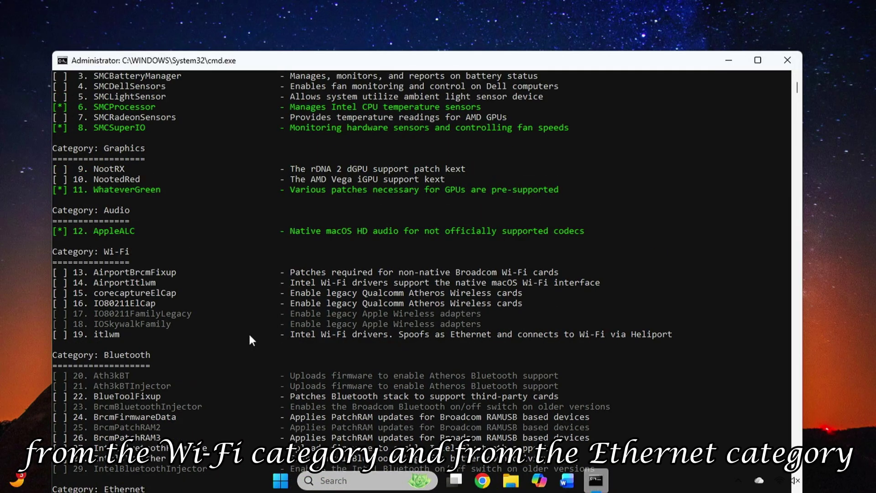
{"action": "scroll", "coordinate": [250, 340], "scroll_direction": "up", "scroll_amount": 3}
{"action": "scroll", "coordinate": [251, 340], "scroll_direction": "down", "scroll_amount": 3}
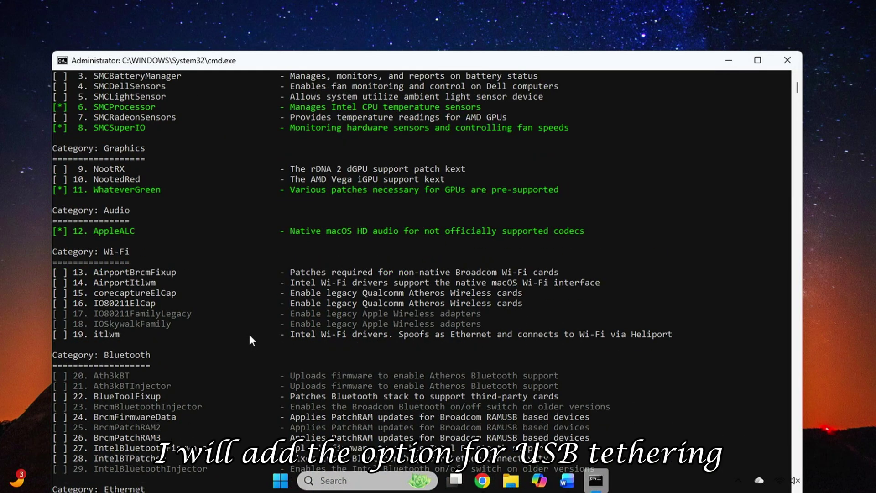
{"action": "scroll", "coordinate": [250, 340], "scroll_direction": "down", "scroll_amount": 2}
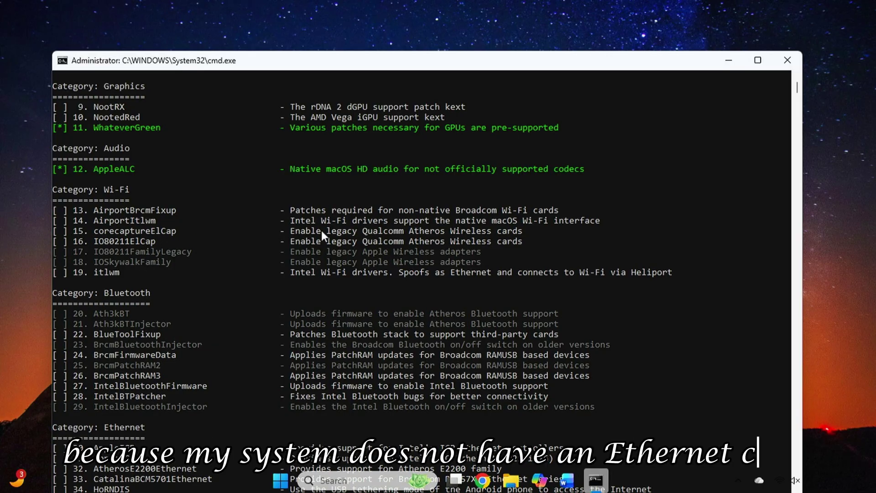
{"action": "scroll", "coordinate": [234, 309], "scroll_direction": "down", "scroll_amount": 3}
{"action": "scroll", "coordinate": [233, 307], "scroll_direction": "down", "scroll_amount": 4}
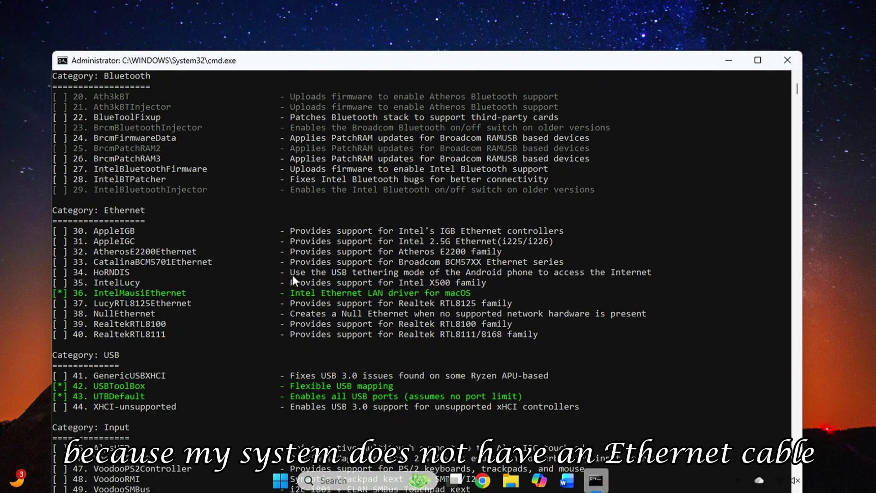
{"action": "left_click_drag", "start_coordinate": [291, 273], "coordinate": [539, 275]}
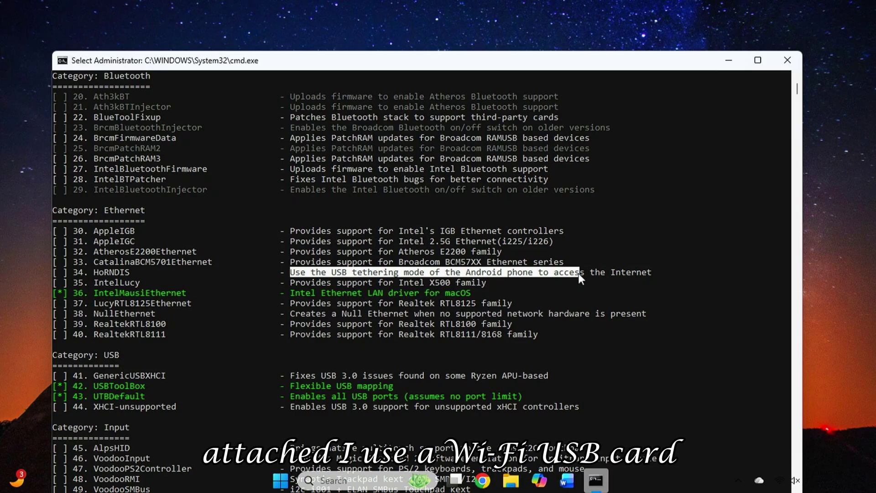
{"action": "scroll", "coordinate": [243, 346], "scroll_direction": "down", "scroll_amount": 20}
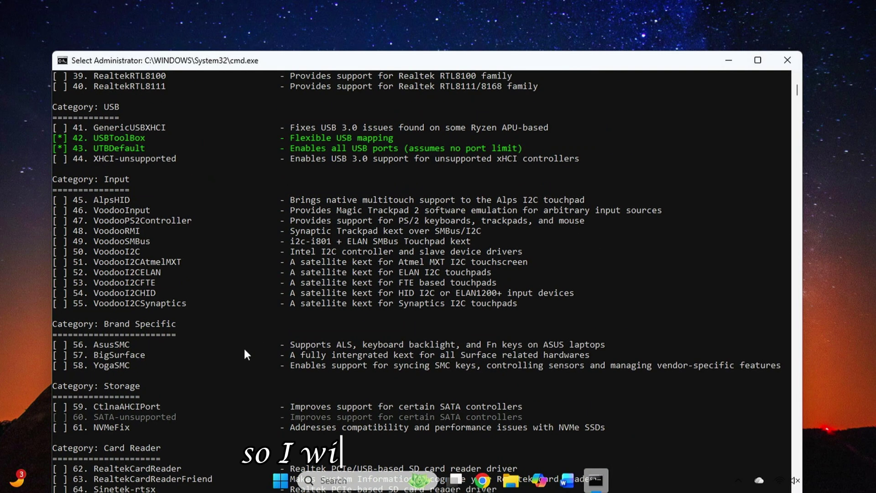
{"action": "scroll", "coordinate": [243, 346], "scroll_direction": "up", "scroll_amount": 5}
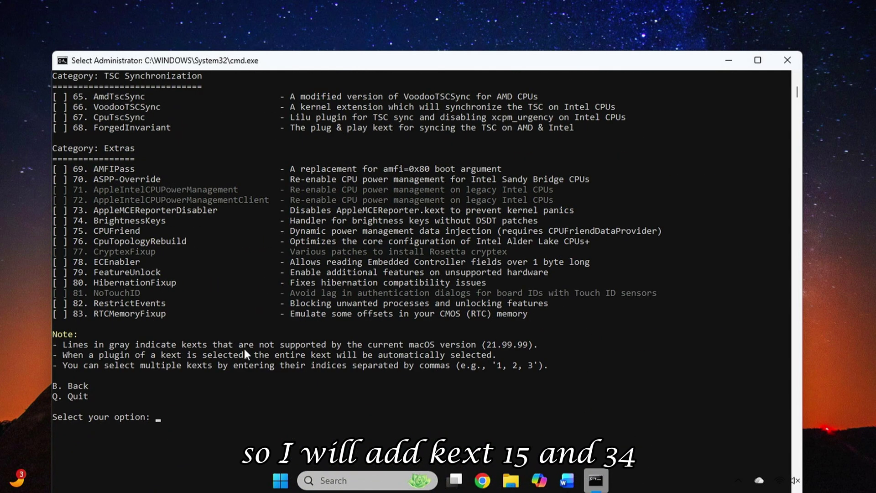
Select kexts 15 and 34, corecaptureElCap and HoRNDIS.
{"action": "type", "text": "15,"}
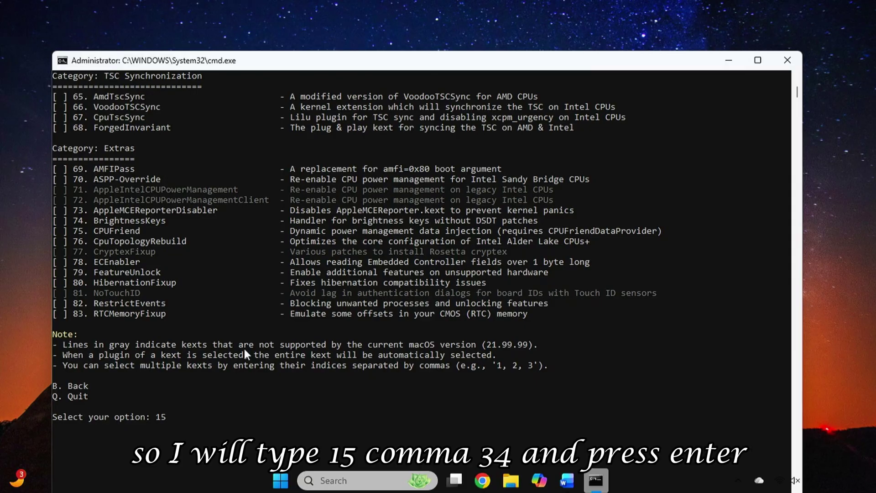
{"action": "type", "text": " 34"}
{"action": "scroll", "coordinate": [176, 292], "scroll_direction": "up", "scroll_amount": 8}
{"action": "key", "text": "Return"}
{"action": "scroll", "coordinate": [65, 239], "scroll_direction": "up", "scroll_amount": 10}
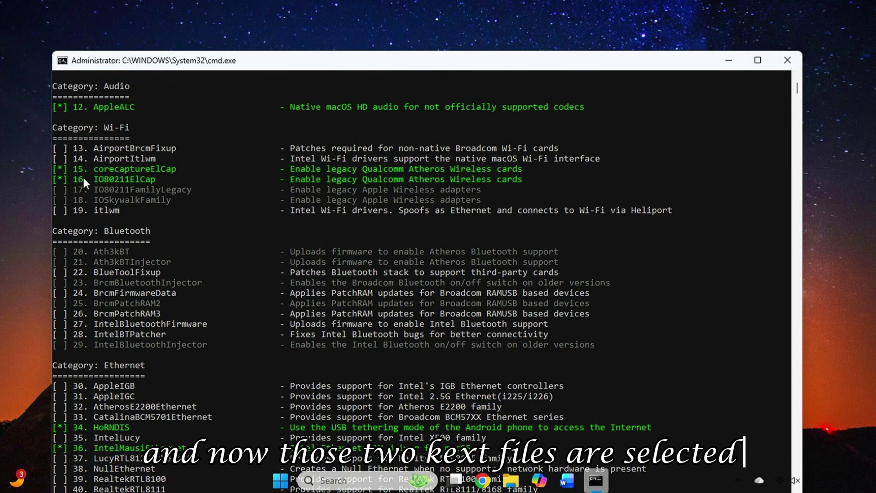
{"action": "scroll", "coordinate": [264, 278], "scroll_direction": "down", "scroll_amount": 20}
Return to the main menu and start the OpenCore EFI build with option 6.
{"action": "type", "text": "b"}
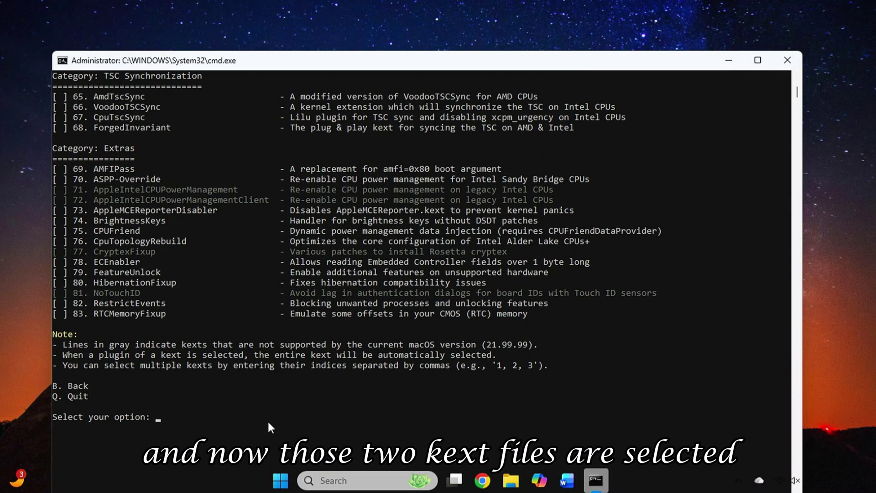
{"action": "key", "text": "Return"}
{"action": "type", "text": "6"}
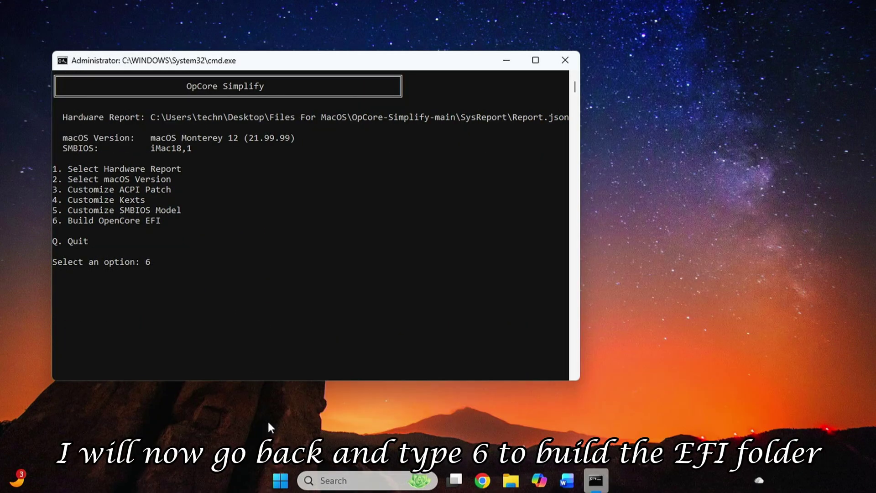
{"action": "key", "text": "Return"}
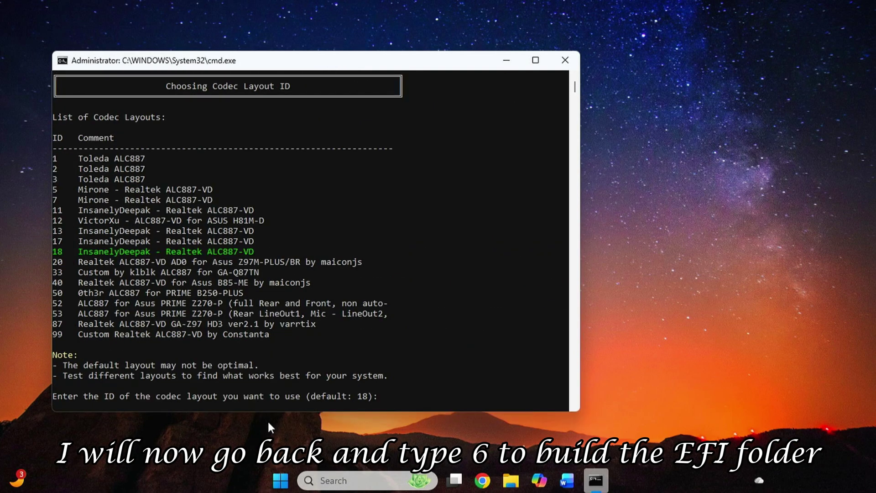
Use codec layout 18 and type agree to accept the USB mapping notes.
{"action": "type", "text": "18"}
{"action": "key", "text": "Return"}
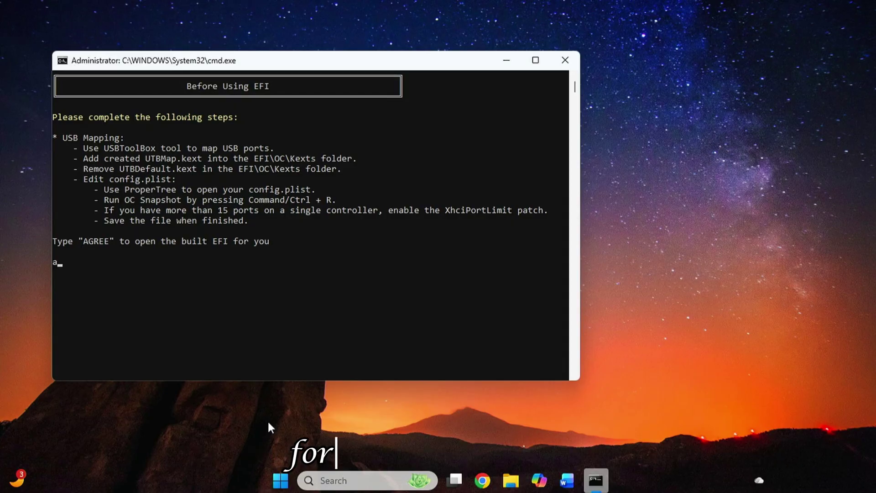
{"action": "type", "text": "agree"}
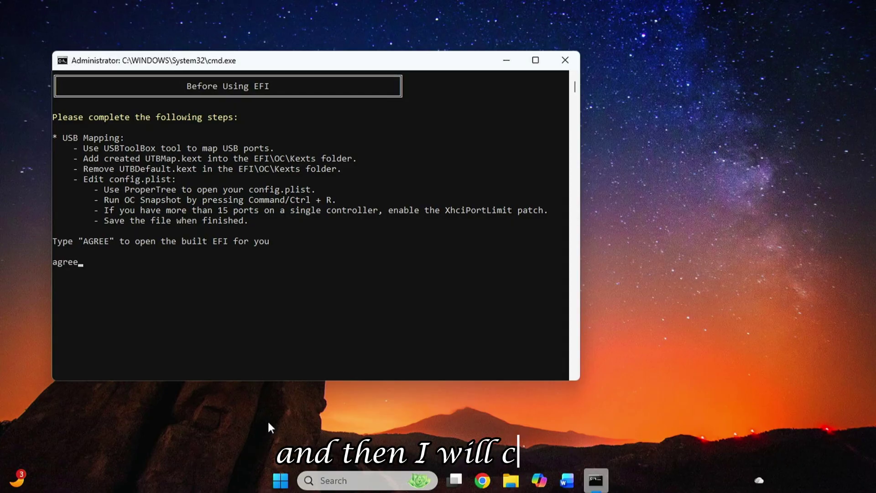
{"action": "key", "text": "Return"}
Cut the built EFI folder and paste it onto the Desktop.
{"action": "left_click", "coordinate": [208, 111]}
{"action": "left_click", "coordinate": [76, 68]}
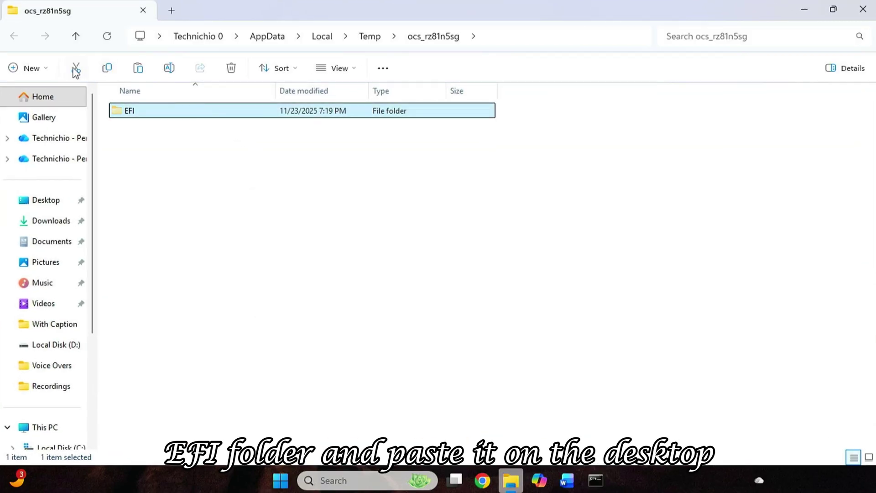
{"action": "left_click", "coordinate": [45, 199]}
{"action": "key", "text": "ctrl+v"}
Quit OpCore Simplify with q and bring back the MacOS Installation Steps document.
{"action": "left_click", "coordinate": [863, 9]}
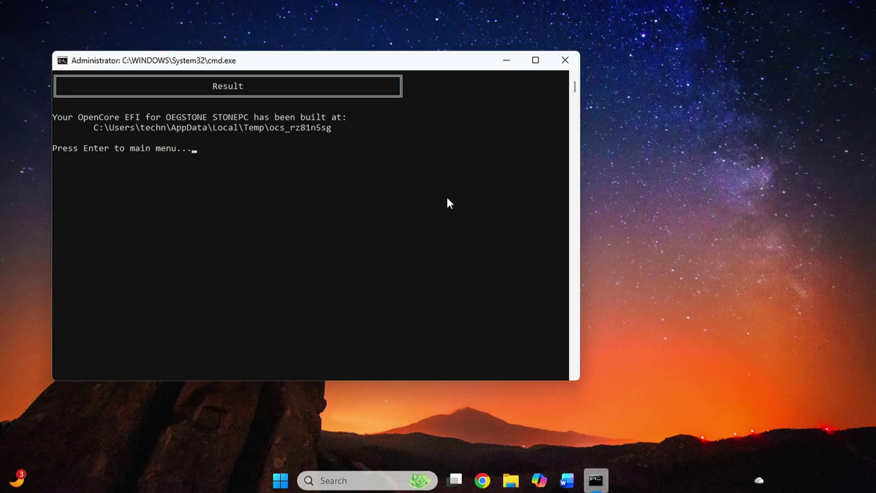
{"action": "key", "text": "Return"}
{"action": "type", "text": "q"}
{"action": "key", "text": "Return"}
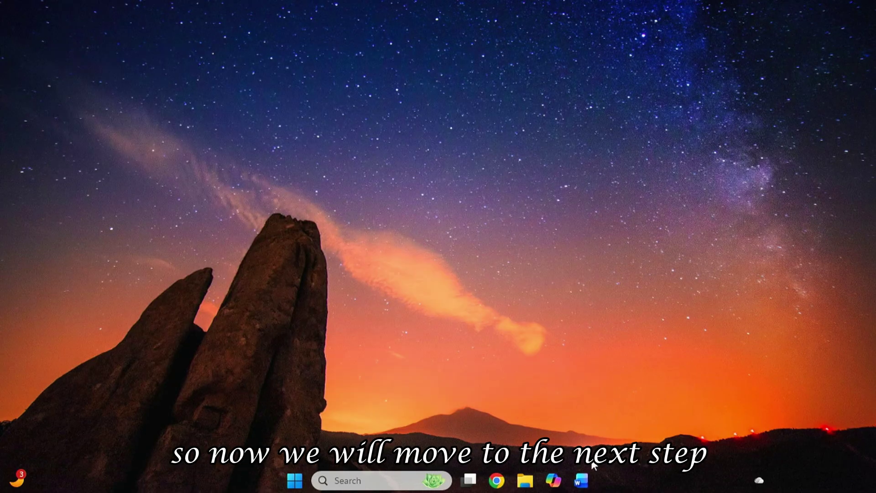
{"action": "left_click", "coordinate": [584, 482]}
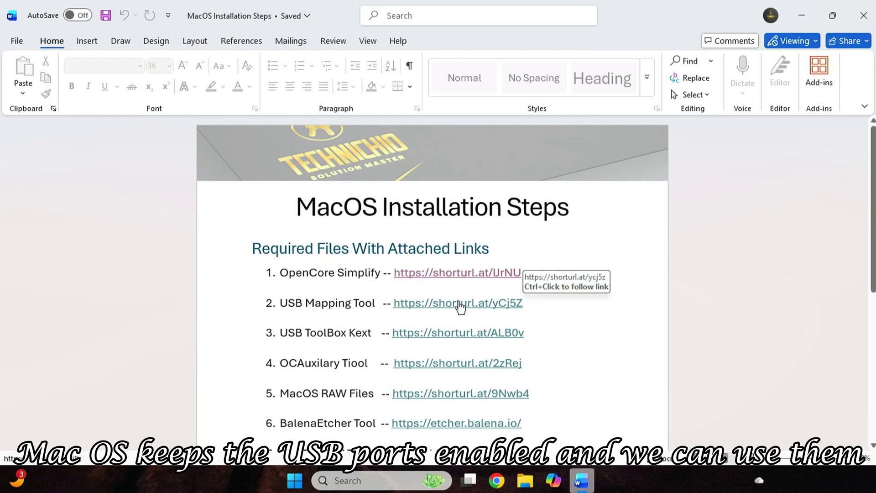
Download the USBToolBox 0.2 Windows.exe release asset from GitHub into Downloads\Programs.
{"action": "left_click", "coordinate": [460, 303], "text": "ctrl"}
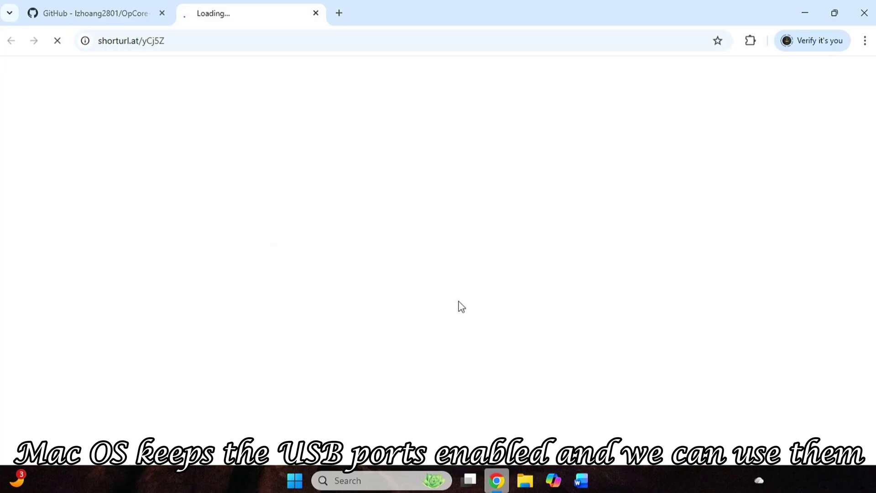
{"action": "middle_click", "coordinate": [100, 1]}
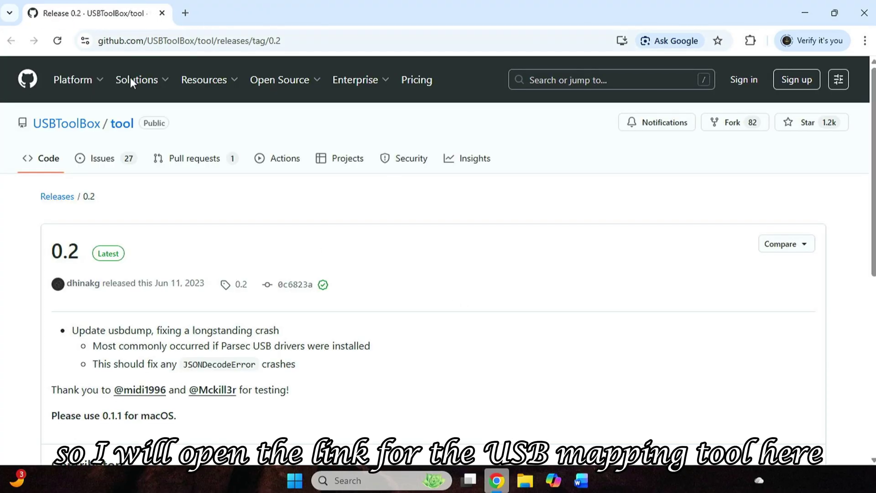
{"action": "mouse_move", "coordinate": [130, 78]}
{"action": "scroll", "coordinate": [379, 333], "scroll_direction": "down", "scroll_amount": 5}
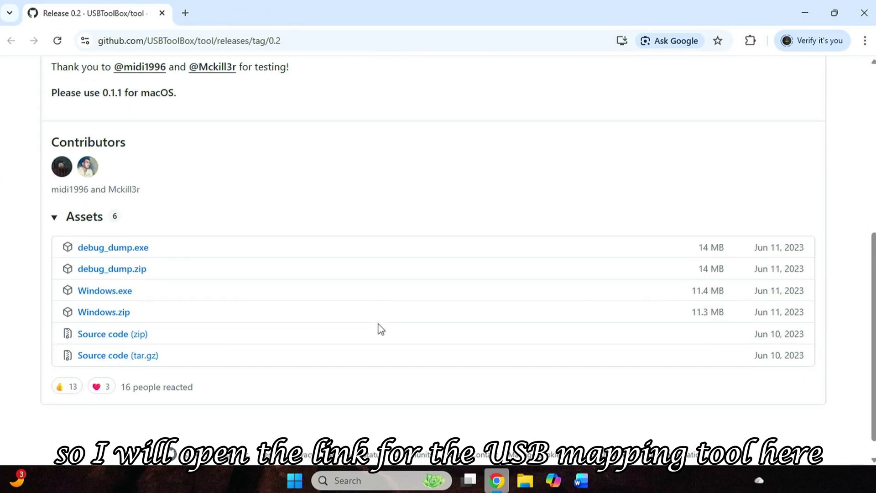
{"action": "left_click", "coordinate": [114, 292]}
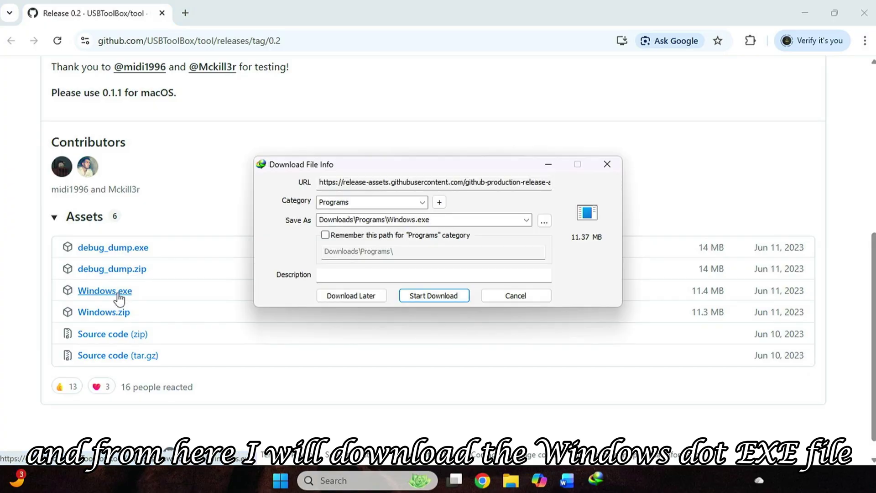
{"action": "left_click", "coordinate": [435, 295]}
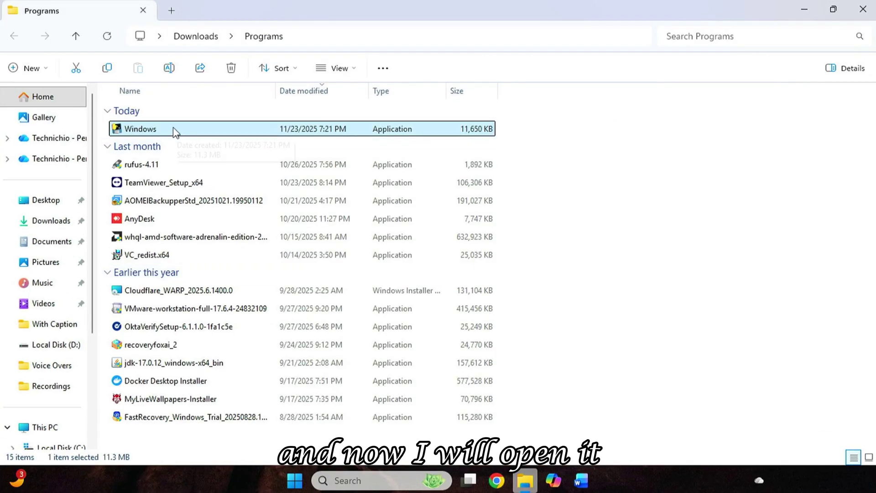
{"action": "right_click", "coordinate": [174, 127]}
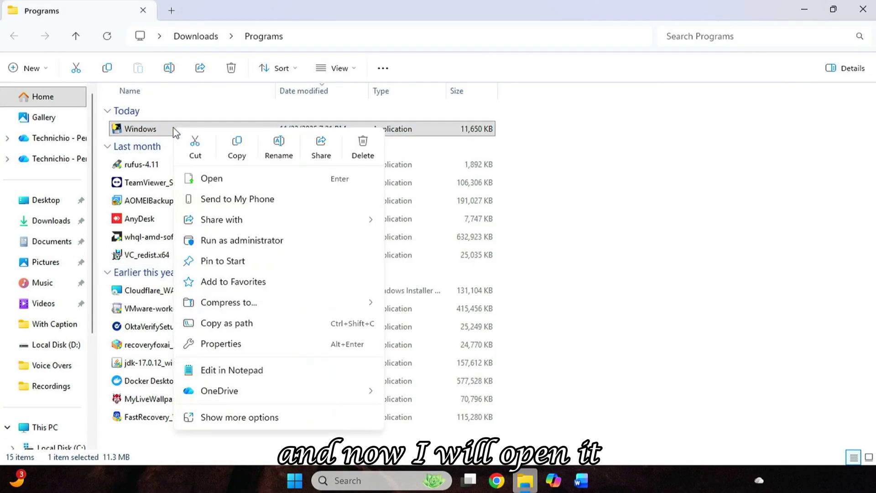
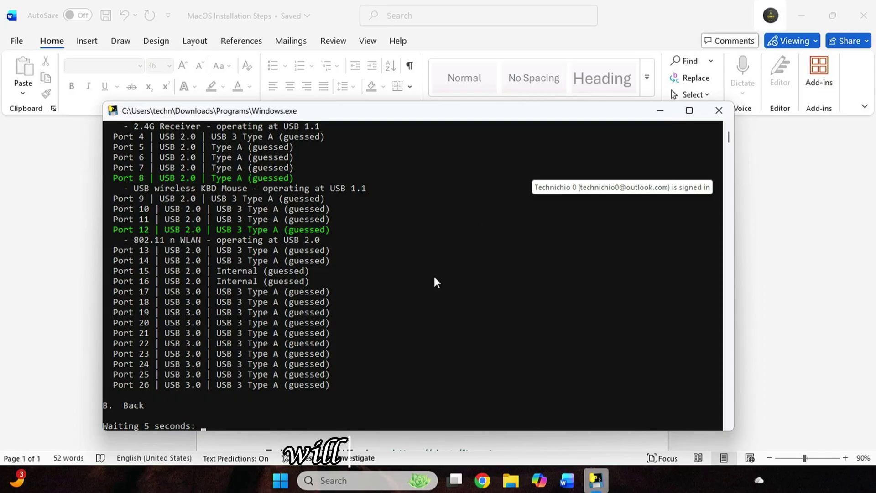
Return to the USBToolBox main menu and select all USB ports.
{"action": "type", "text": "b"}
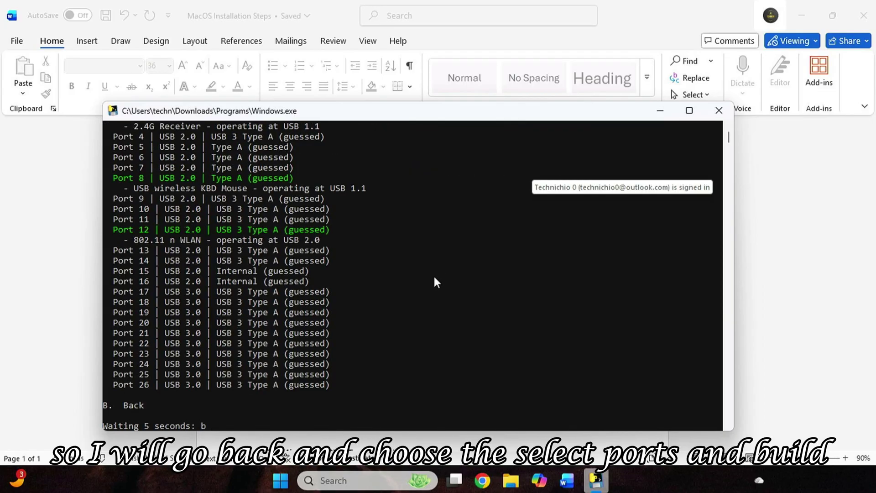
{"action": "key", "text": "Return"}
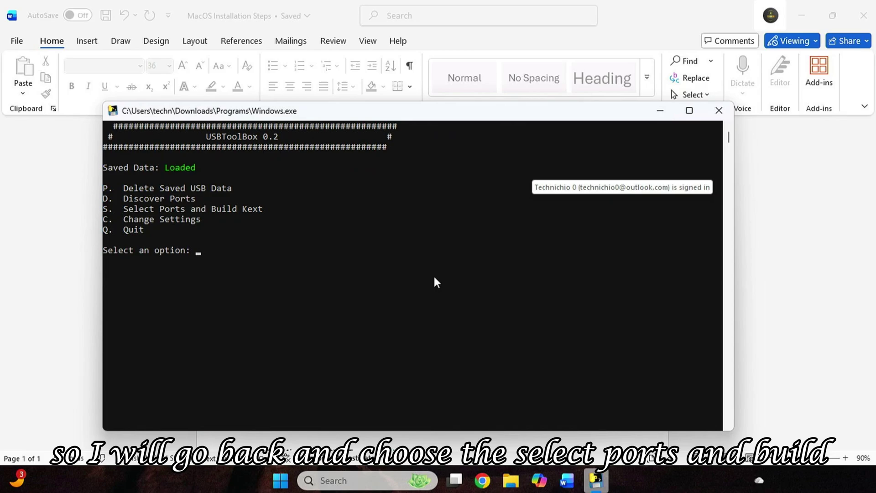
{"action": "key", "text": "Return"}
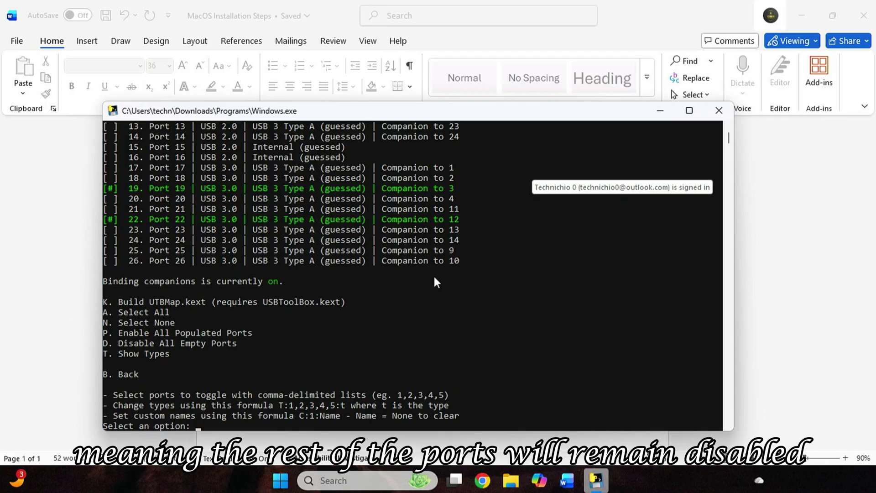
{"action": "type", "text": "A"}
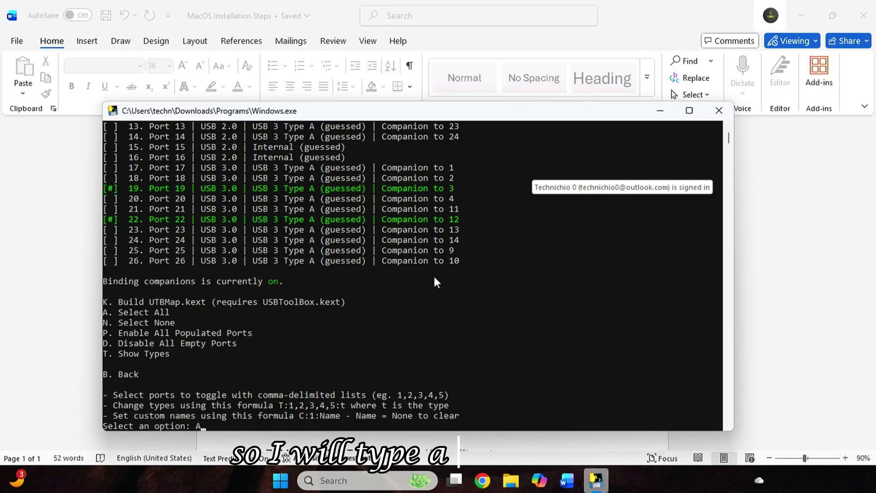
{"action": "key", "text": "Return"}
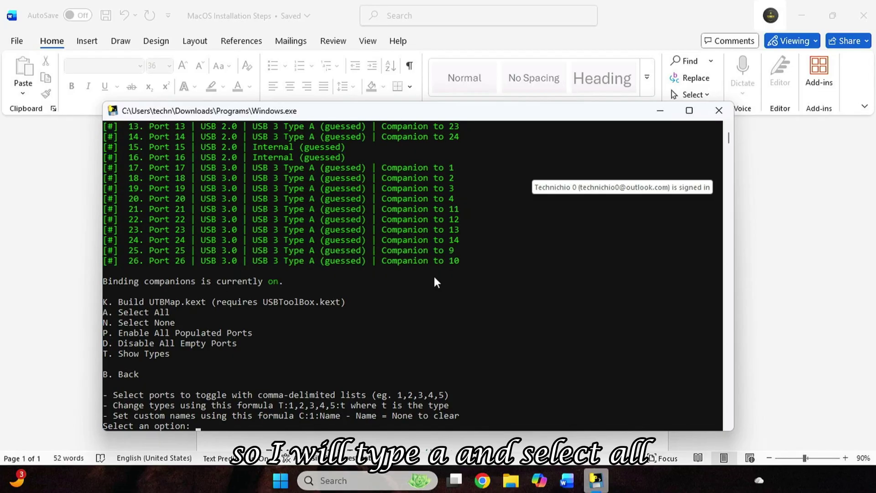
Build UTBMap.kext from the selected ports and go back to the main menu.
{"action": "type", "text": "K"}
{"action": "key", "text": "Return"}
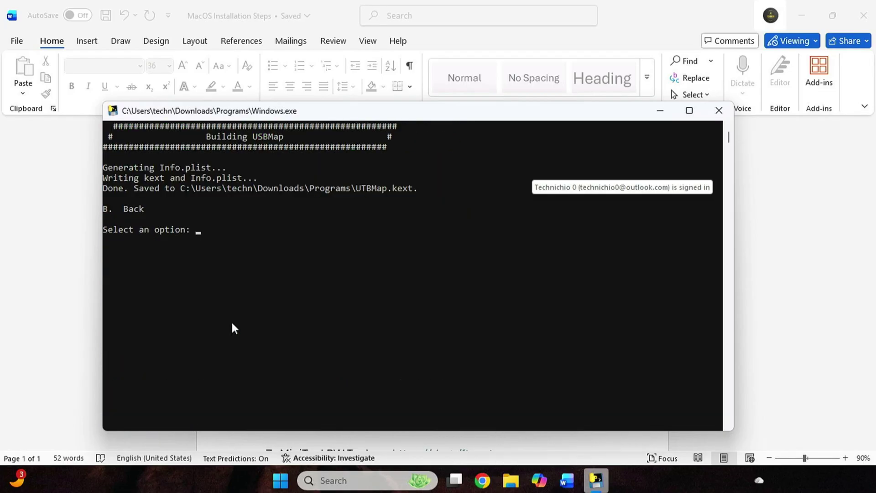
{"action": "type", "text": "B"}
{"action": "key", "text": "Return"}
Quit USBToolBox and copy UTBMap.kext from Downloads\Programs.
{"action": "type", "text": "Q"}
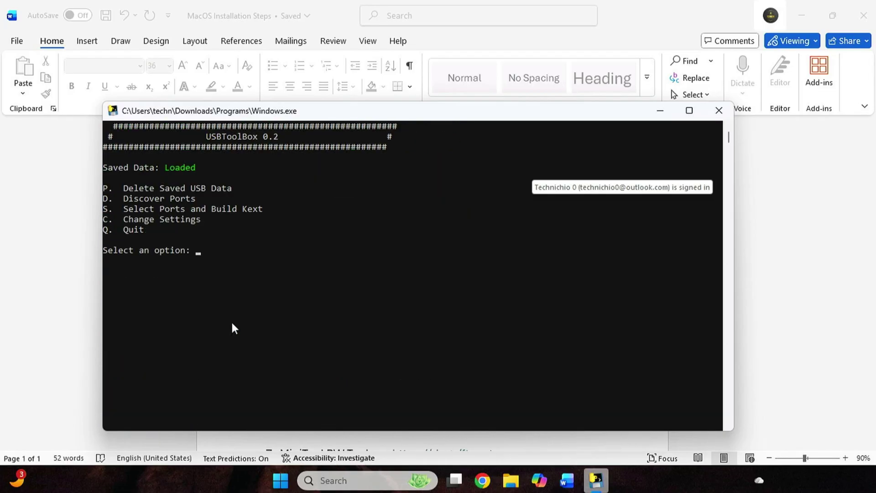
{"action": "key", "text": "Return"}
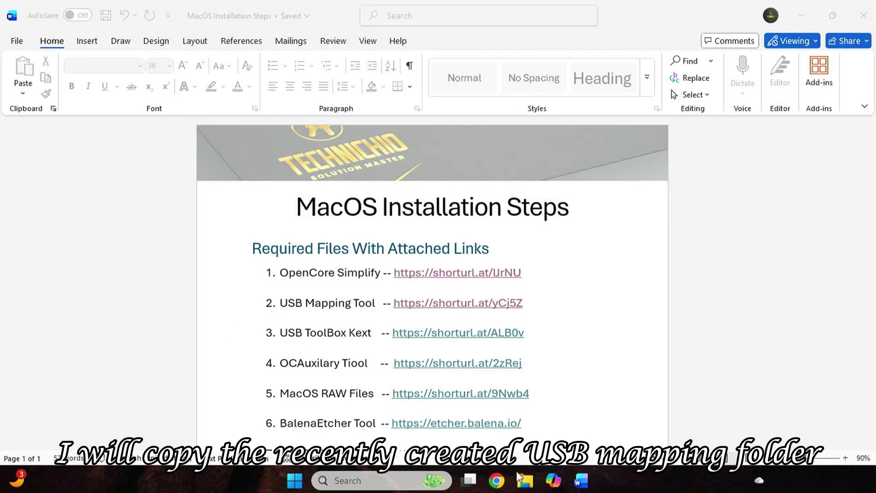
{"action": "key", "text": "super+e"}
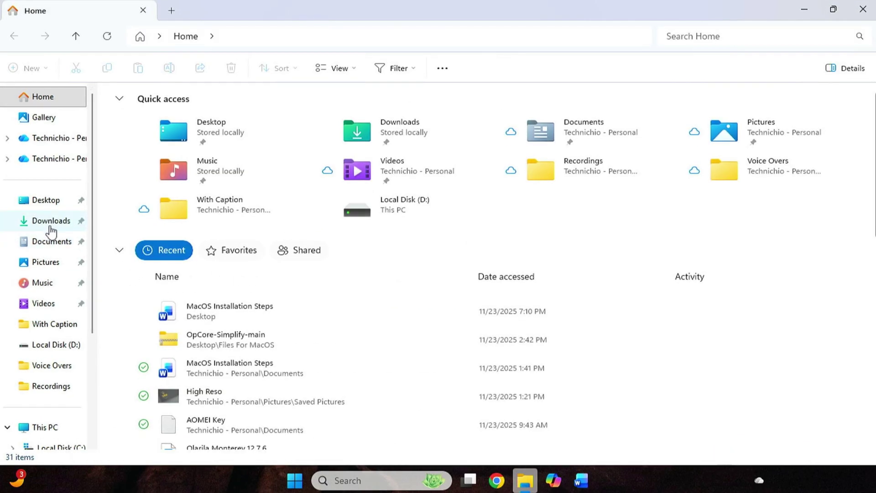
{"action": "left_click", "coordinate": [51, 221]}
{"action": "double_click", "coordinate": [169, 148]}
{"action": "left_click", "coordinate": [167, 168]}
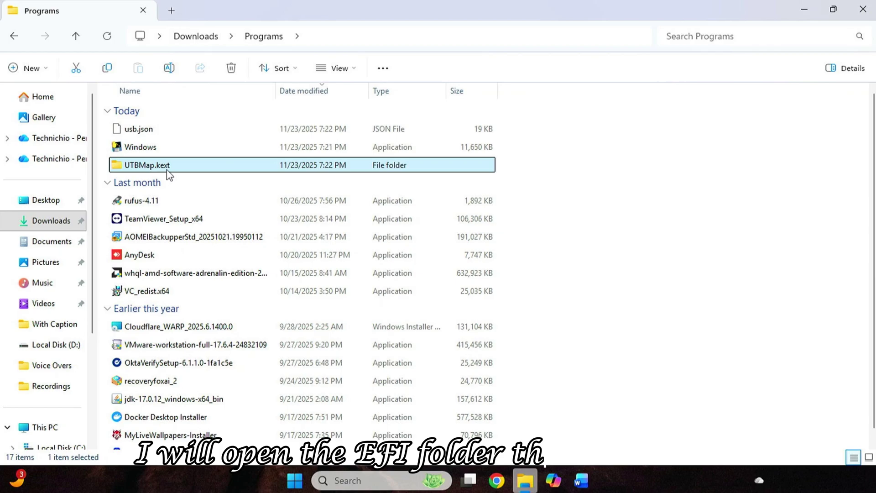
{"action": "right_click", "coordinate": [184, 171]}
{"action": "key", "text": "Escape"}
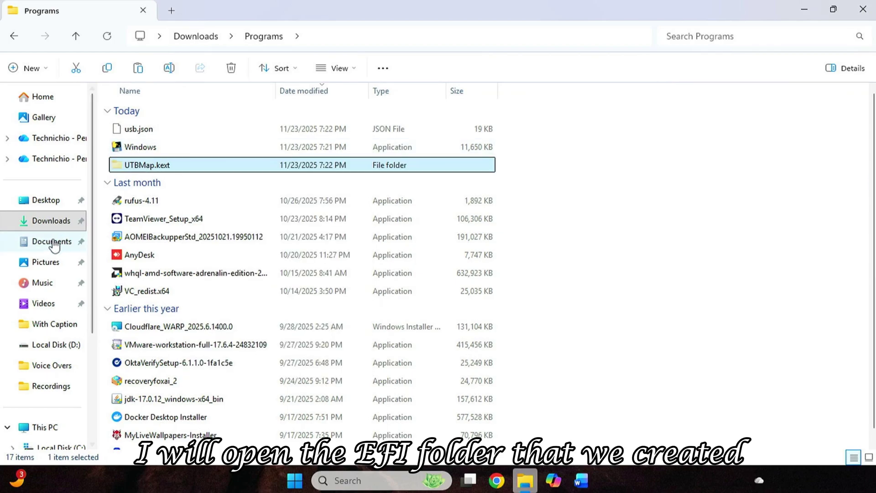
Paste UTBMap.kext into Desktop\EFI\OC\Kexts.
{"action": "left_click", "coordinate": [53, 199]}
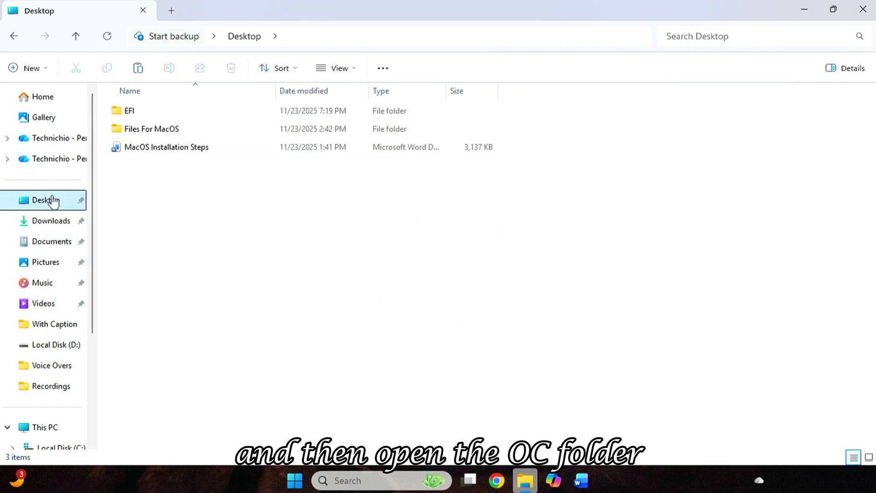
{"action": "double_click", "coordinate": [134, 114]}
{"action": "double_click", "coordinate": [165, 129]}
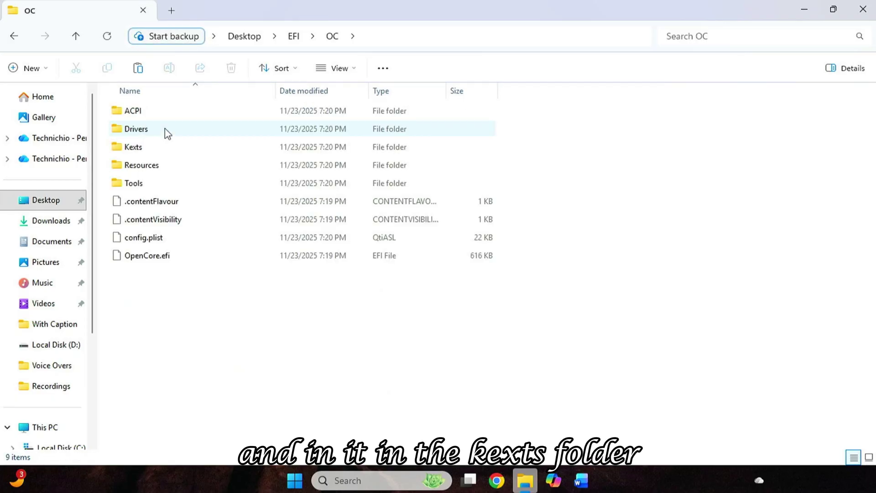
{"action": "double_click", "coordinate": [165, 146]}
{"action": "right_click", "coordinate": [377, 358]}
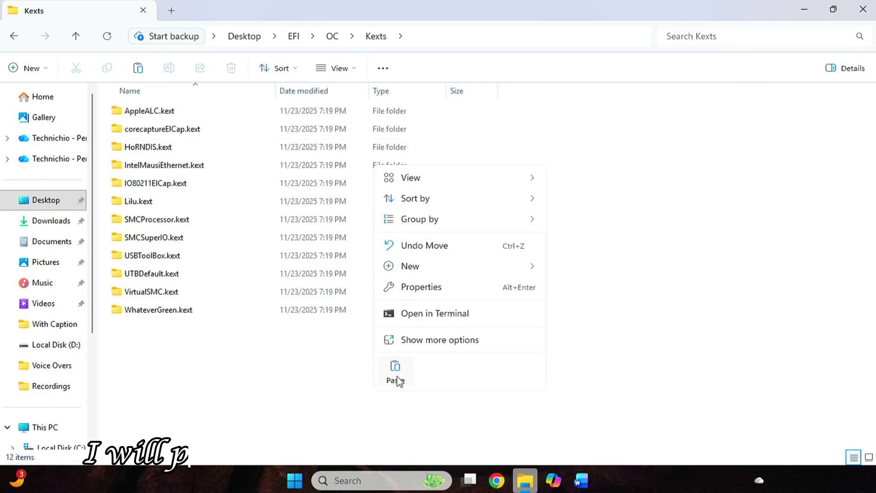
{"action": "left_click", "coordinate": [395, 373]}
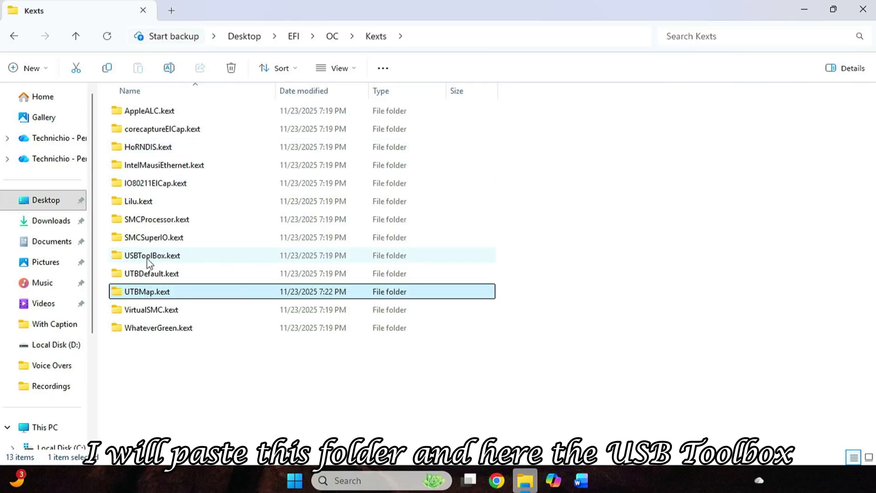
Permanently delete the old USBToolBox.kext from the Kexts folder.
{"action": "left_click", "coordinate": [124, 260]}
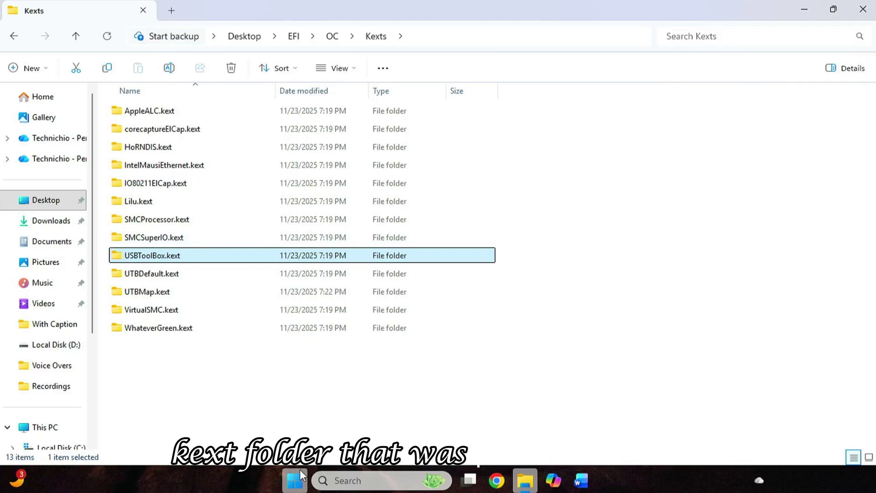
{"action": "key", "text": "shift+Delete"}
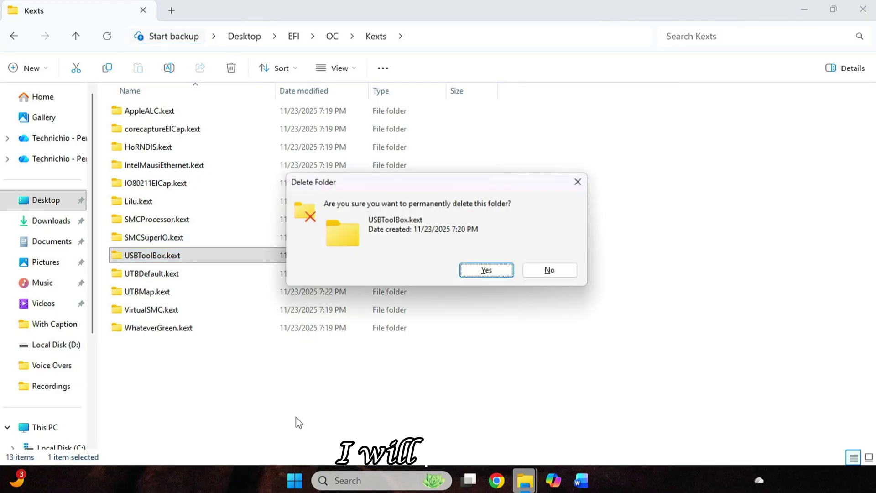
{"action": "key", "text": "Return"}
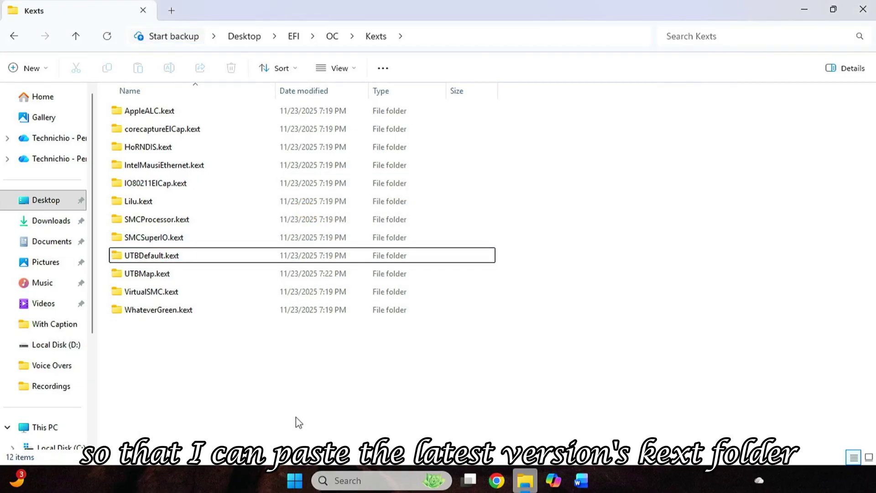
Download USBToolBox-1.2.0-RELEASE.zip from the GitHub 1.2.0 release assets.
{"action": "left_click", "coordinate": [579, 480]}
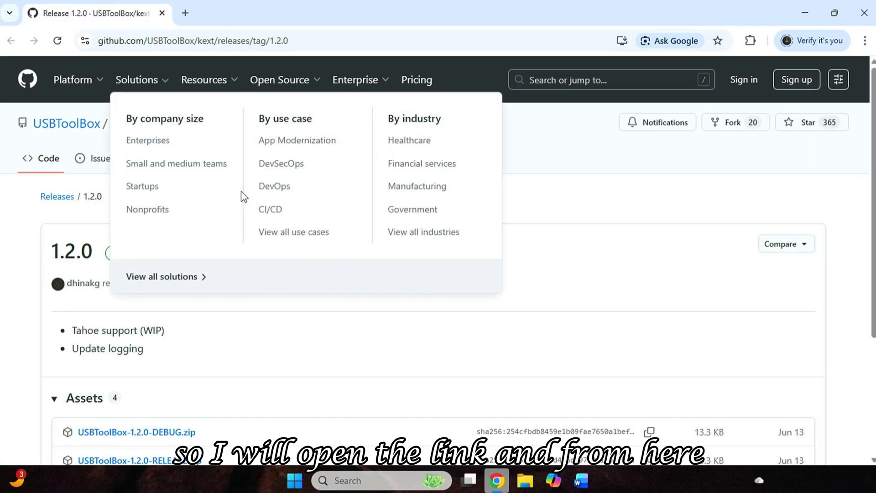
{"action": "scroll", "coordinate": [289, 330], "scroll_direction": "down", "scroll_amount": 4}
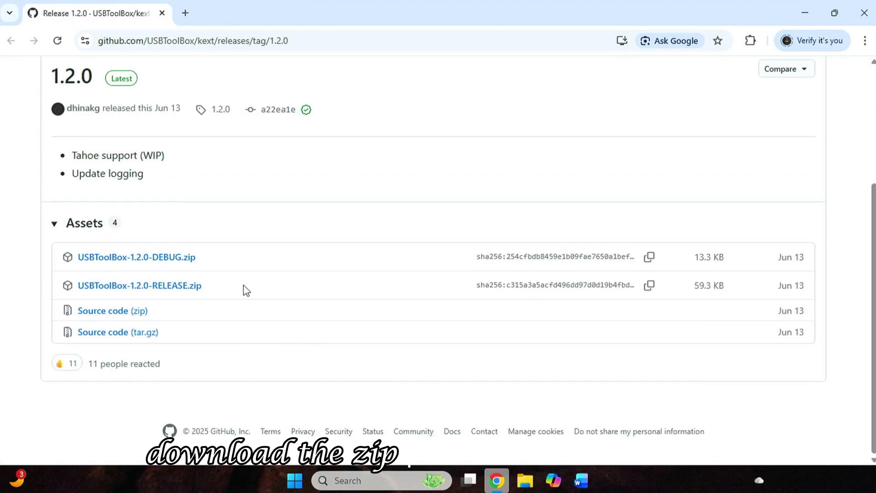
{"action": "left_click", "coordinate": [184, 287]}
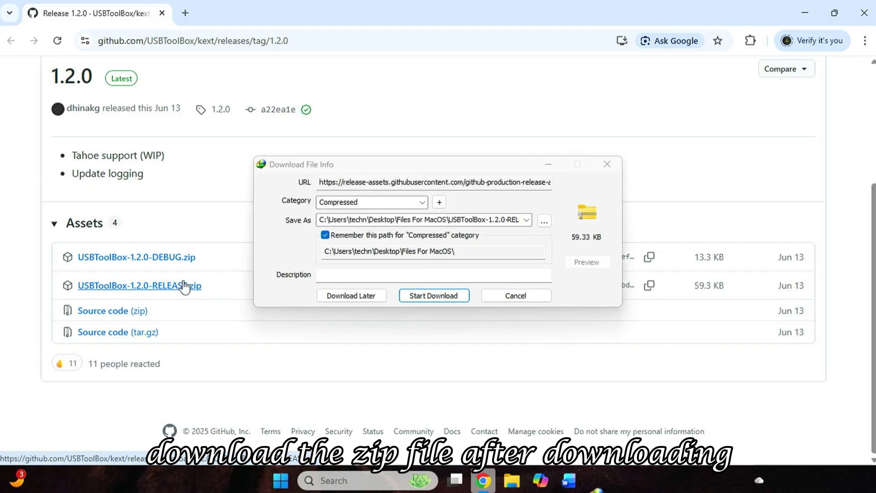
{"action": "left_click", "coordinate": [444, 296]}
Extract USBToolBox-1.2.0-RELEASE.zip in place with 7-Zip's Extract Here.
{"action": "left_click", "coordinate": [458, 278]}
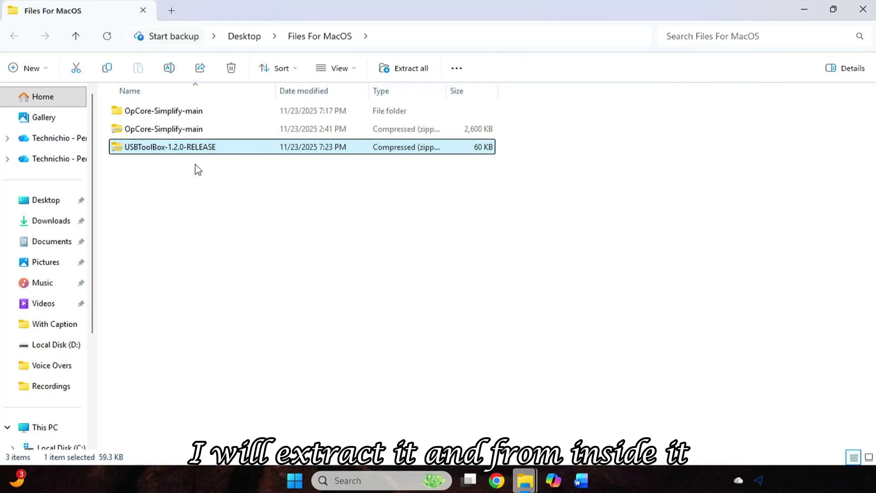
{"action": "right_click", "coordinate": [186, 151]}
{"action": "left_click", "coordinate": [260, 360]}
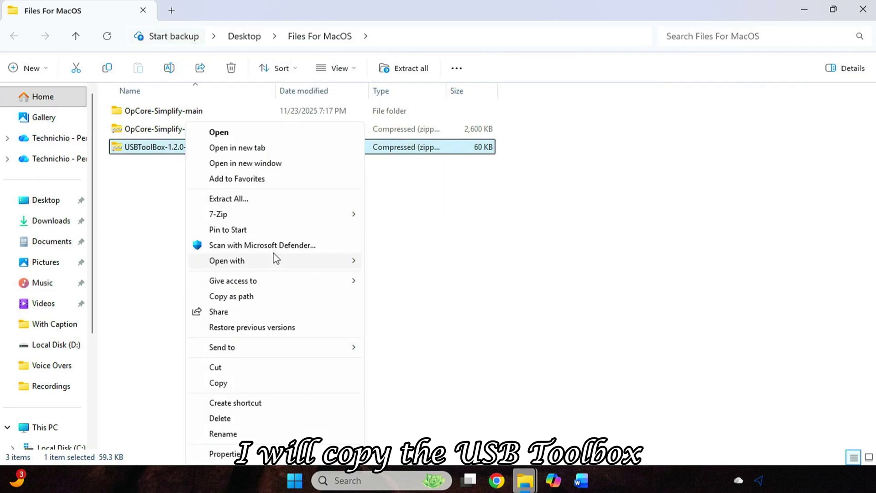
{"action": "mouse_move", "coordinate": [363, 215]}
{"action": "left_click", "coordinate": [411, 260]}
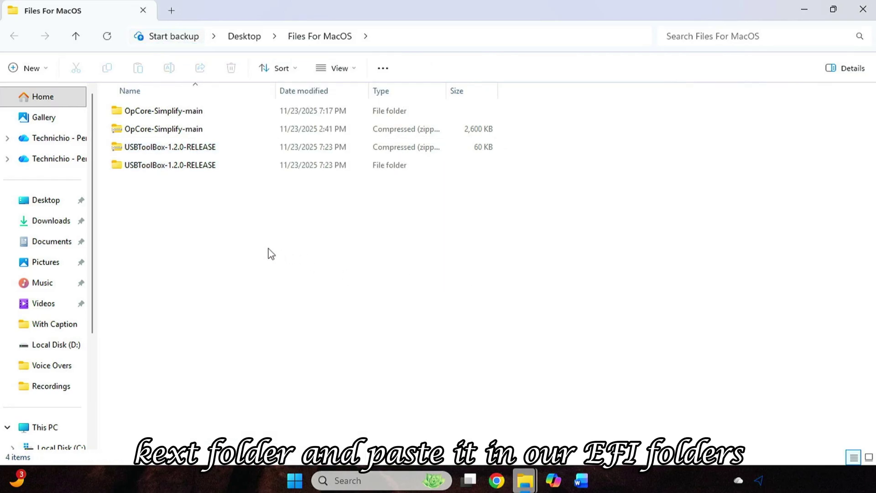
Copy USBToolBox.kext from the extracted folder into Desktop\EFI\OC\Kexts.
{"action": "double_click", "coordinate": [198, 166]}
{"action": "left_click", "coordinate": [151, 111]}
{"action": "key", "text": "ctrl+c"}
{"action": "left_click", "coordinate": [45, 200]}
{"action": "double_click", "coordinate": [143, 124]}
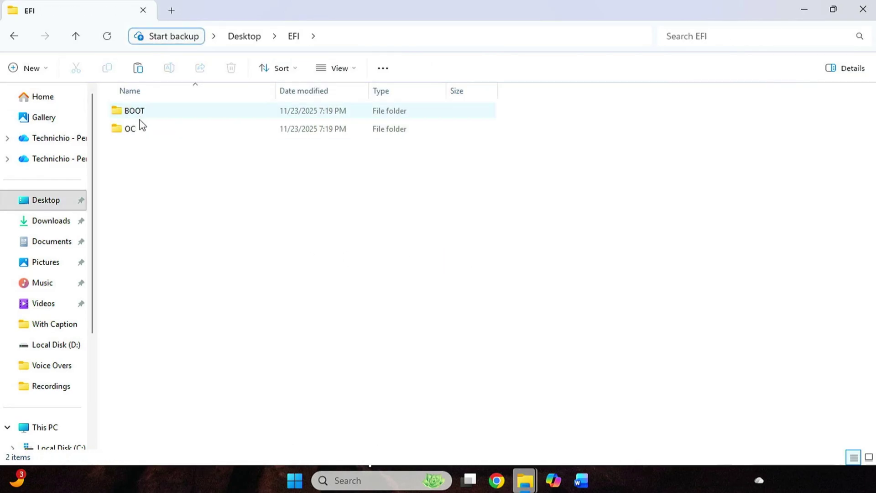
{"action": "double_click", "coordinate": [143, 125]}
{"action": "double_click", "coordinate": [155, 147]}
{"action": "key", "text": "ctrl+v"}
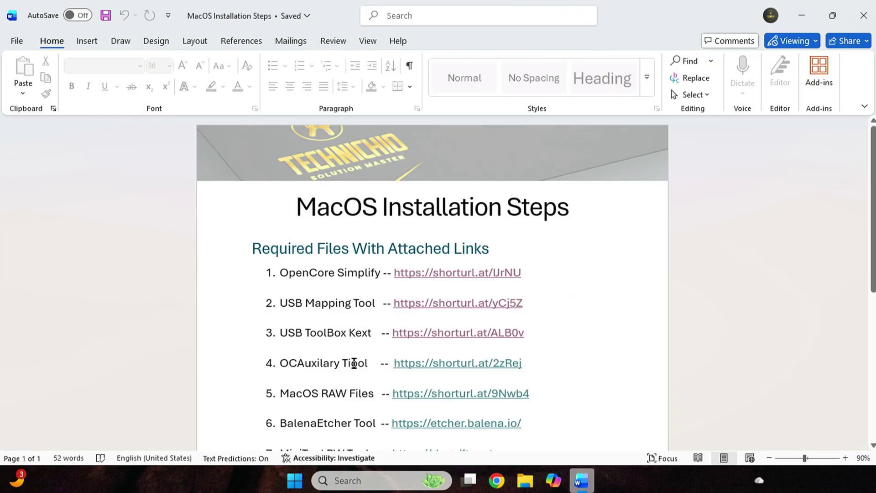
Download OCAT-Win64.zip from the OCAuxiliaryTools 20250001 release assets.
{"action": "left_click", "coordinate": [506, 364], "text": "ctrl"}
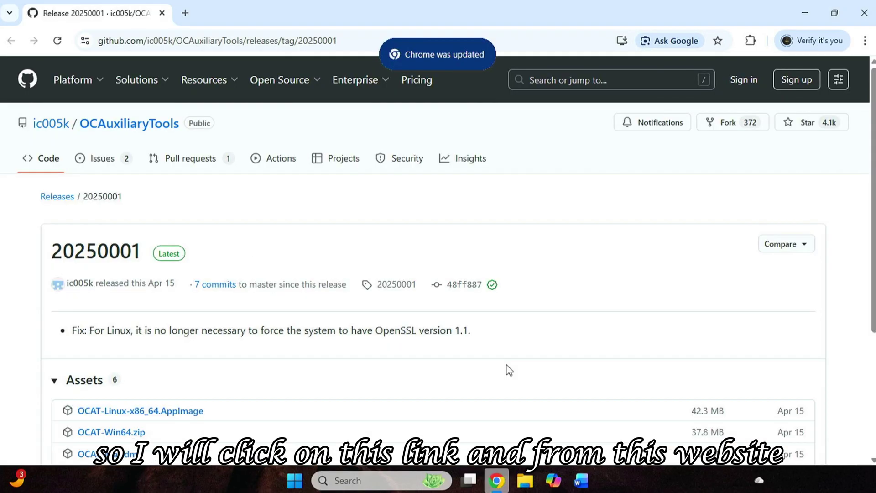
{"action": "scroll", "coordinate": [510, 369], "scroll_direction": "down", "scroll_amount": 3}
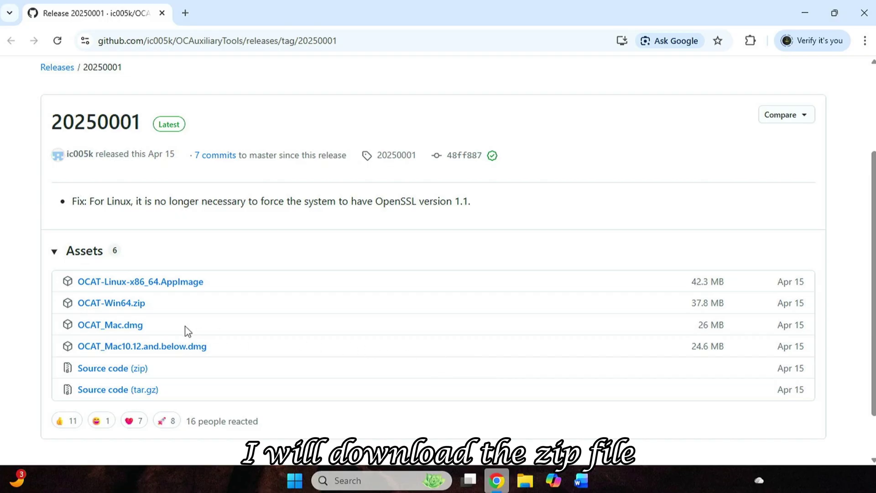
{"action": "left_click", "coordinate": [126, 303]}
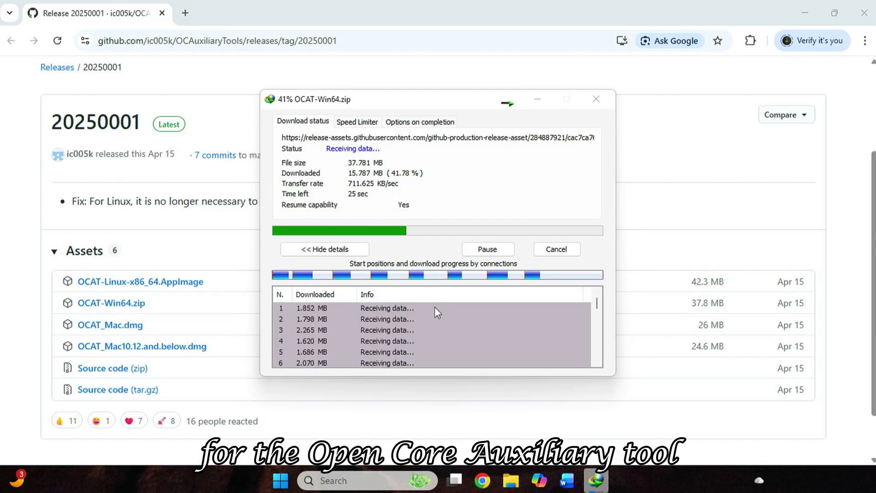
Extract OCAT-Win64.zip with 7-Zip and run OCAuxiliaryTools V20250001 from the new folder.
{"action": "left_click", "coordinate": [461, 280]}
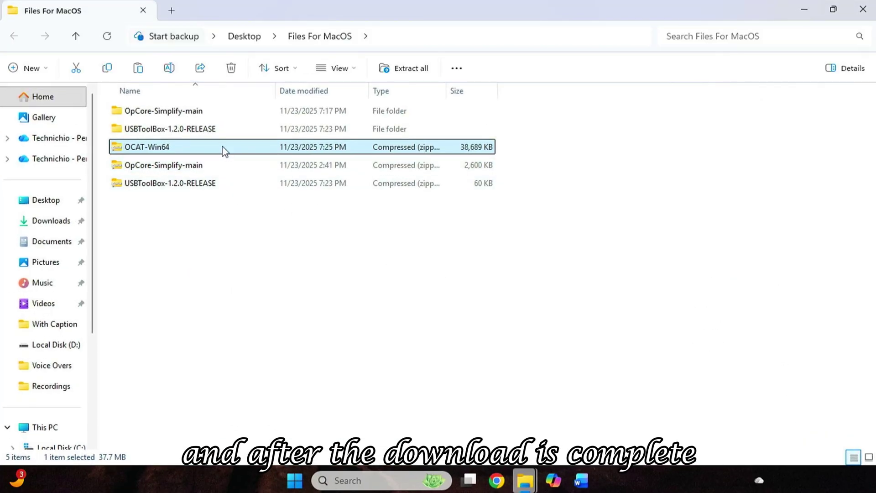
{"action": "right_click", "coordinate": [223, 147]}
{"action": "left_click", "coordinate": [291, 360]}
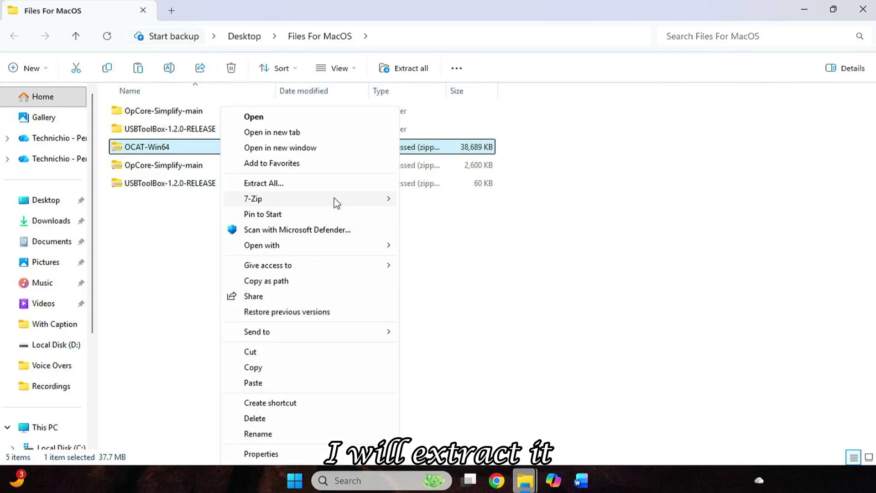
{"action": "mouse_move", "coordinate": [337, 202]}
{"action": "left_click", "coordinate": [467, 191]}
{"action": "double_click", "coordinate": [209, 201]}
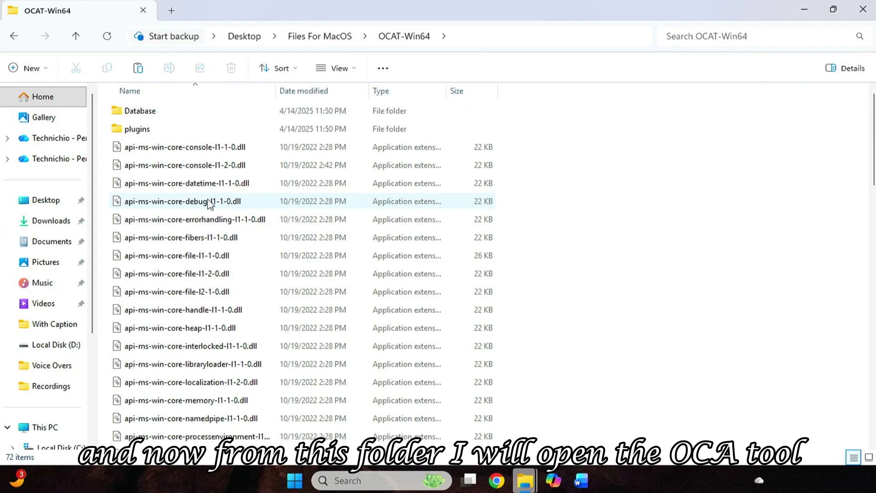
{"action": "scroll", "coordinate": [209, 202], "scroll_direction": "down", "scroll_amount": 15}
{"action": "double_click", "coordinate": [189, 295]}
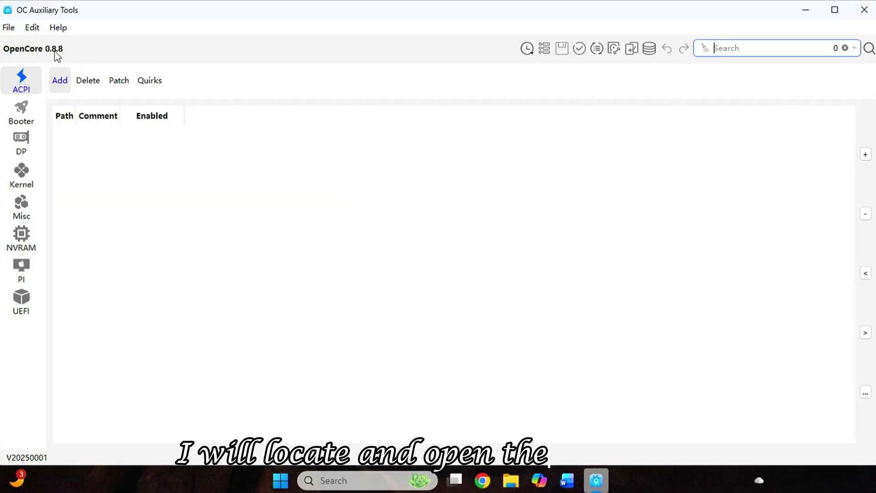
Open Desktop\EFI\OC\config.plist in OC Auxiliary Tools.
{"action": "left_click", "coordinate": [8, 27]}
{"action": "left_click", "coordinate": [29, 57]}
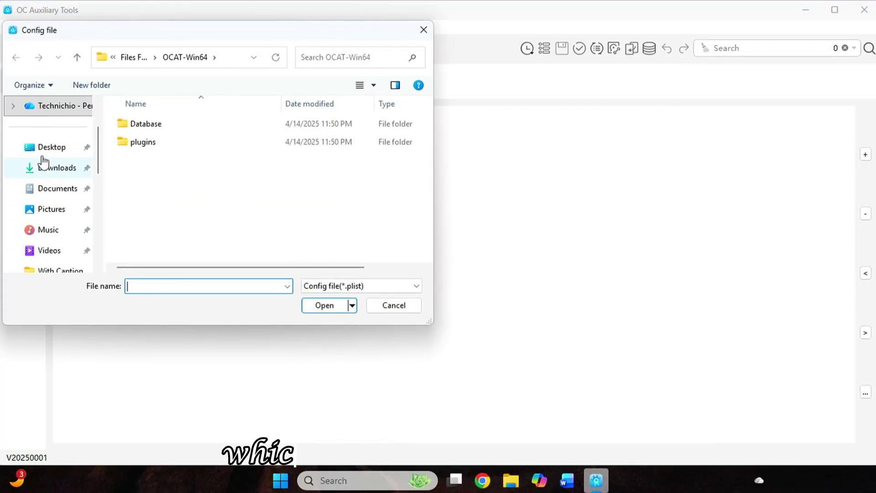
{"action": "left_click", "coordinate": [54, 149]}
{"action": "double_click", "coordinate": [146, 124]}
{"action": "double_click", "coordinate": [137, 142]}
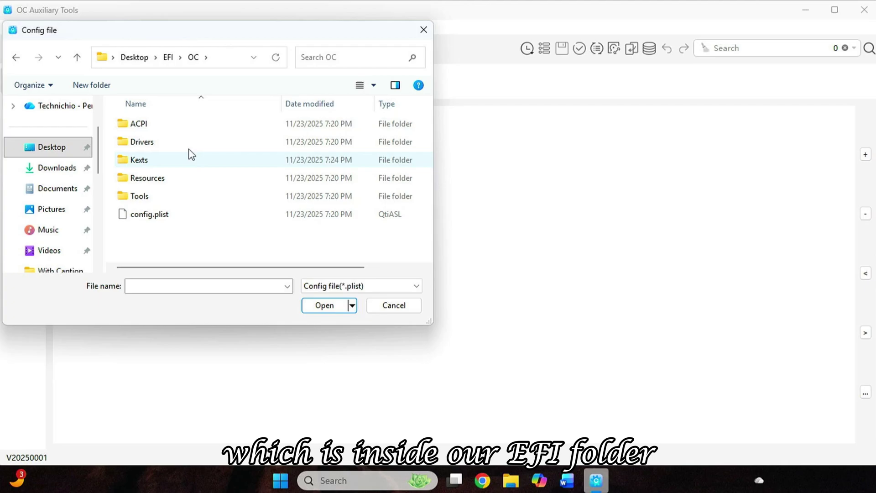
{"action": "double_click", "coordinate": [198, 216]}
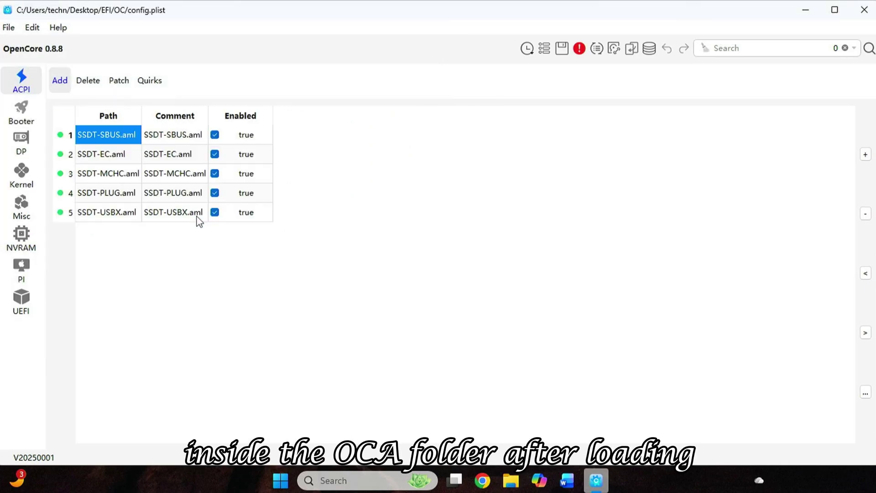
In Kernel > Add, remove the USBToolBox.kext entry and re-add it from the Kexts folder.
{"action": "left_click", "coordinate": [22, 185]}
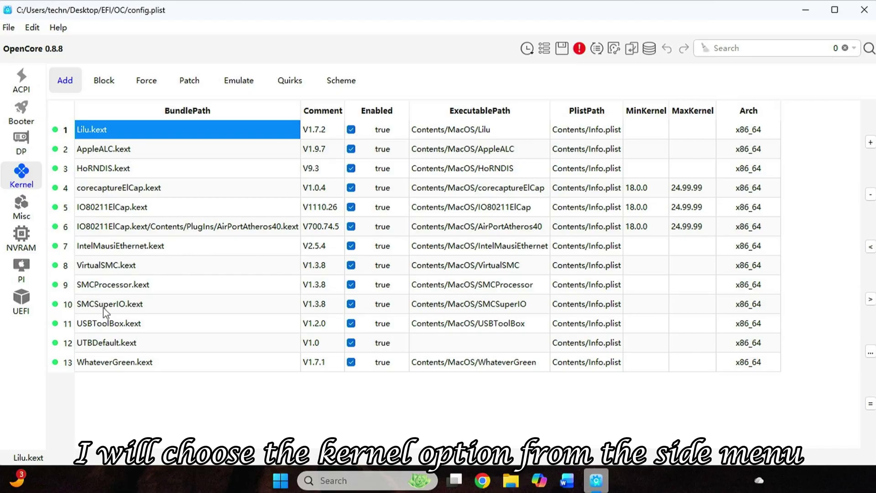
{"action": "left_click", "coordinate": [122, 328]}
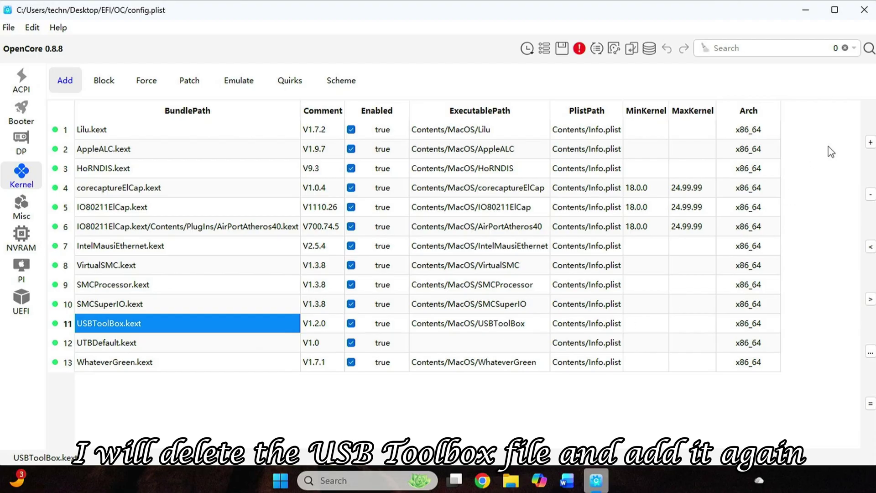
{"action": "left_click", "coordinate": [871, 195]}
{"action": "left_click", "coordinate": [871, 142]}
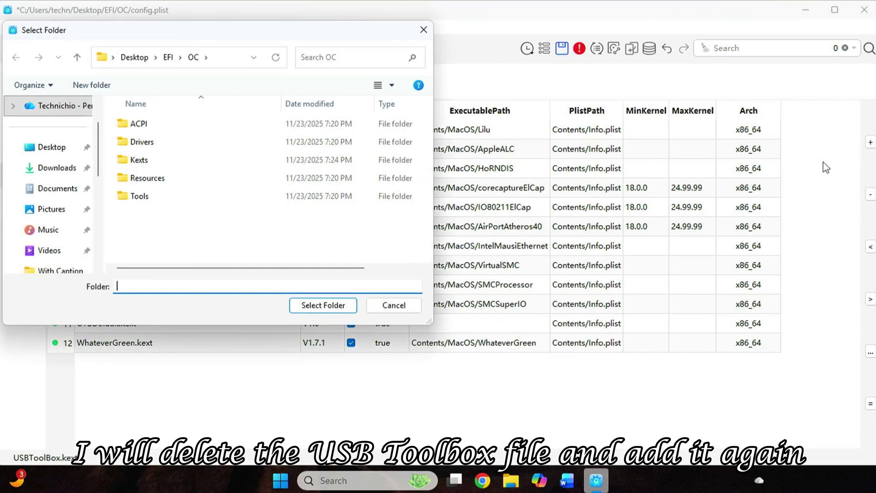
{"action": "double_click", "coordinate": [201, 160]}
{"action": "scroll", "coordinate": [192, 192], "scroll_direction": "down", "scroll_amount": 2}
{"action": "scroll", "coordinate": [188, 206], "scroll_direction": "up", "scroll_amount": 1}
{"action": "left_click", "coordinate": [237, 231]}
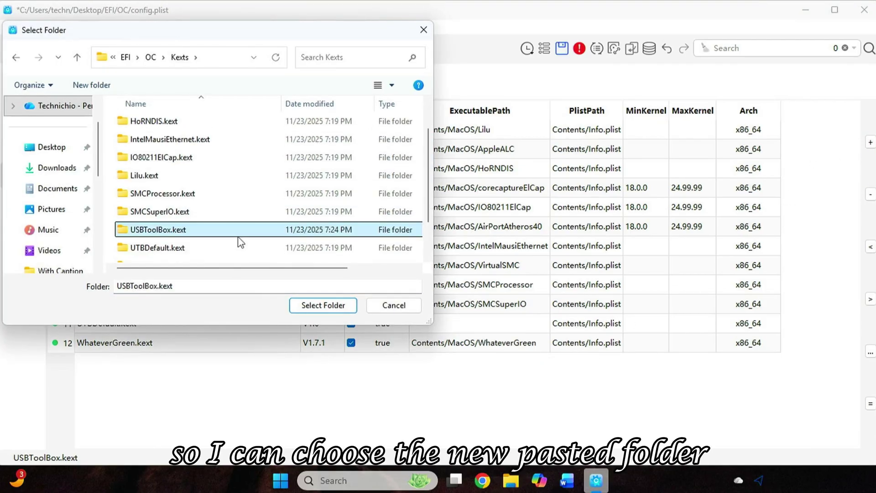
{"action": "left_click", "coordinate": [323, 305]}
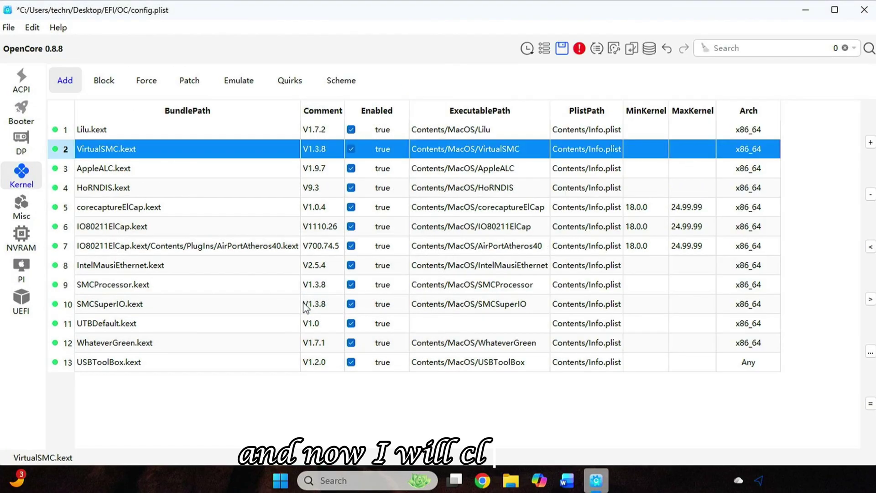
Add UTBMap.kext to the kernel kext list and save config.plist.
{"action": "left_click", "coordinate": [871, 142]}
{"action": "scroll", "coordinate": [204, 215], "scroll_direction": "down", "scroll_amount": 2}
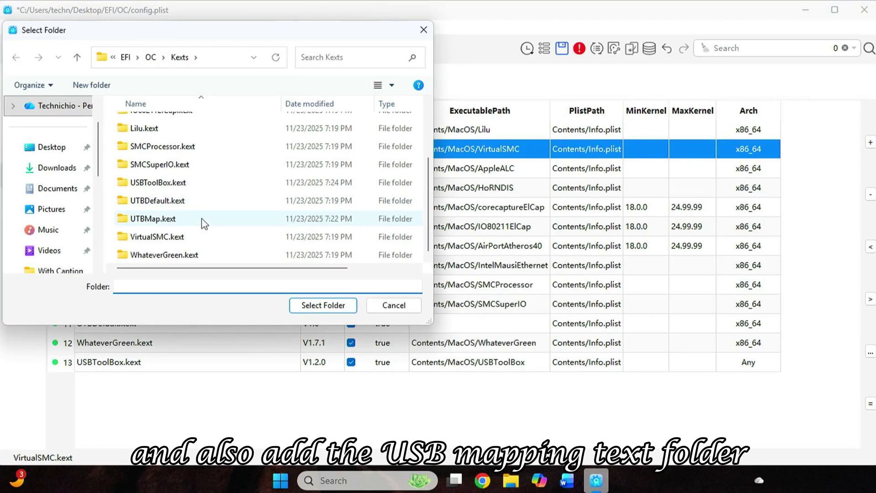
{"action": "left_click", "coordinate": [205, 224]}
{"action": "left_click", "coordinate": [320, 306]}
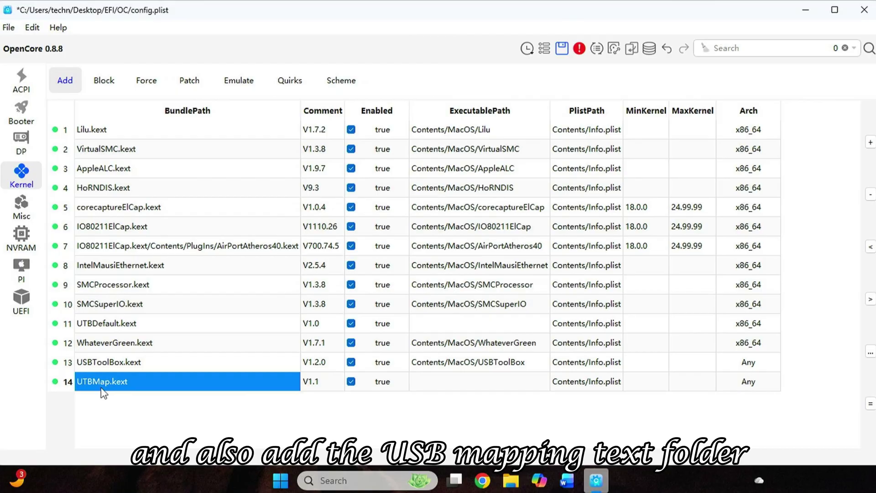
{"action": "left_click", "coordinate": [224, 406]}
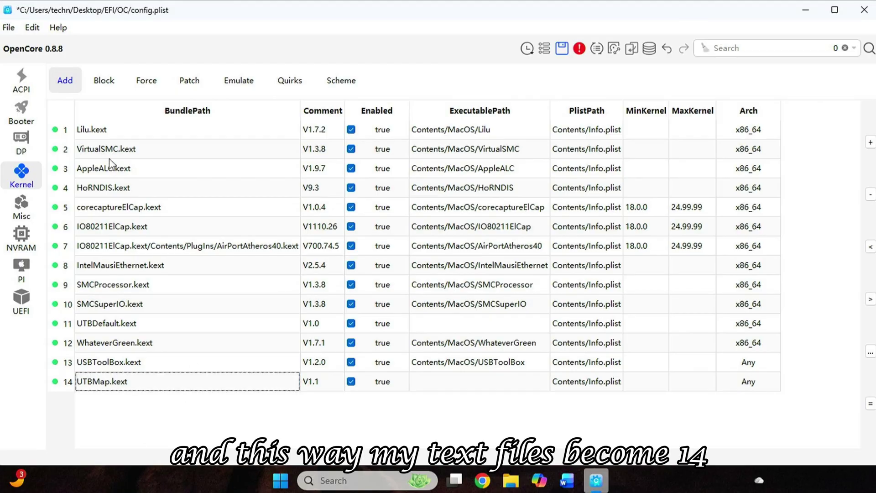
{"action": "left_click", "coordinate": [562, 49]}
Close OC Auxiliary Tools, File Explorer and the GitHub release window.
{"action": "left_click", "coordinate": [865, 14]}
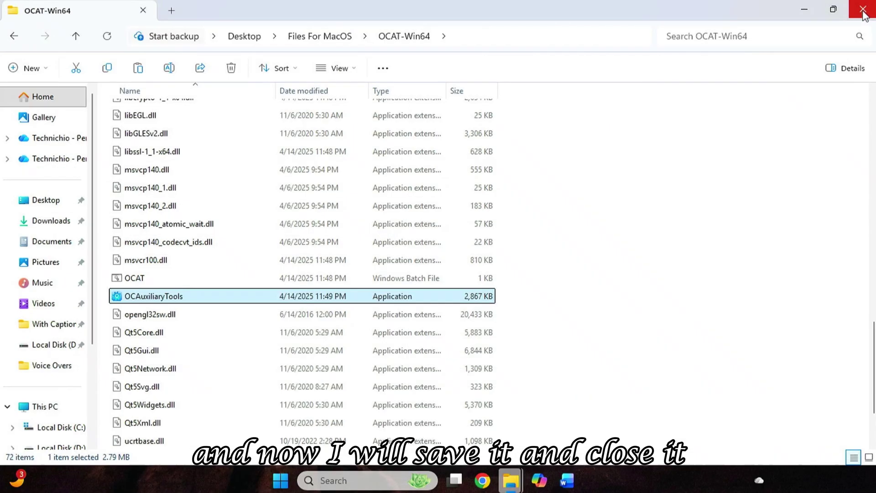
{"action": "left_click", "coordinate": [866, 16]}
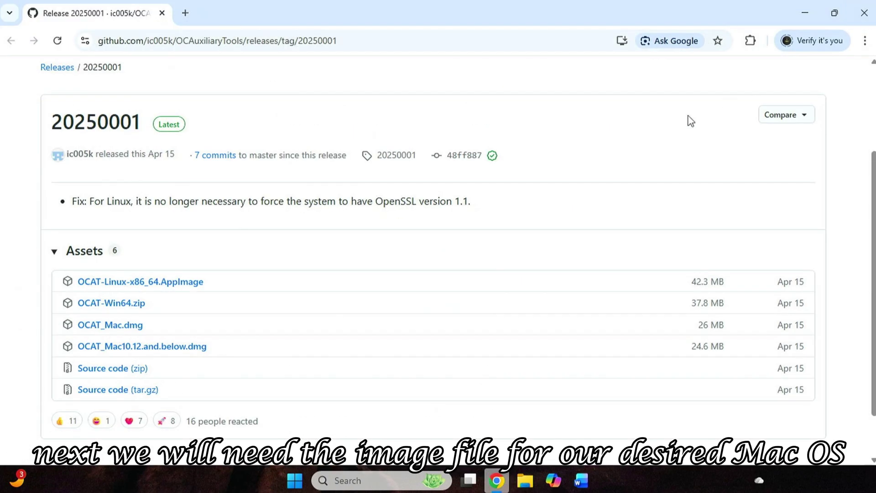
{"action": "left_click", "coordinate": [865, 13]}
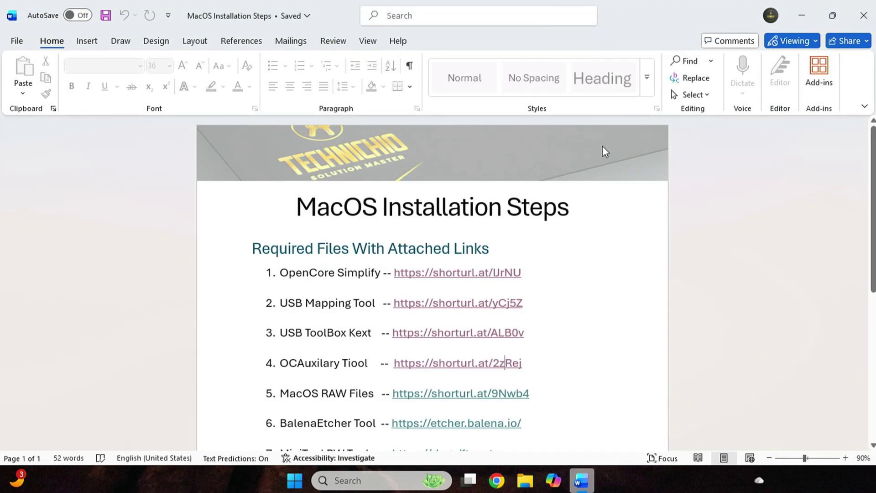
Follow the macOS RAW Files link to the Monterey 12.7.6 MediaFire link.
{"action": "scroll", "coordinate": [553, 370], "scroll_direction": "down", "scroll_amount": 2}
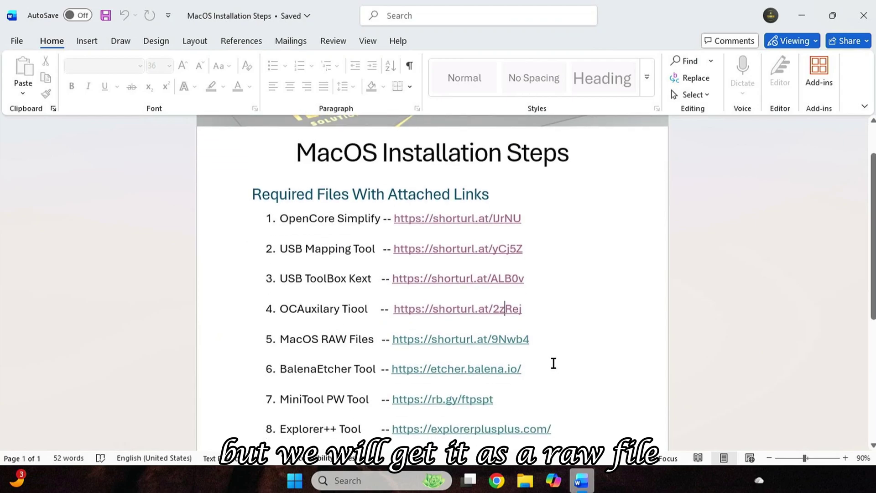
{"action": "left_click", "coordinate": [459, 343], "text": "ctrl"}
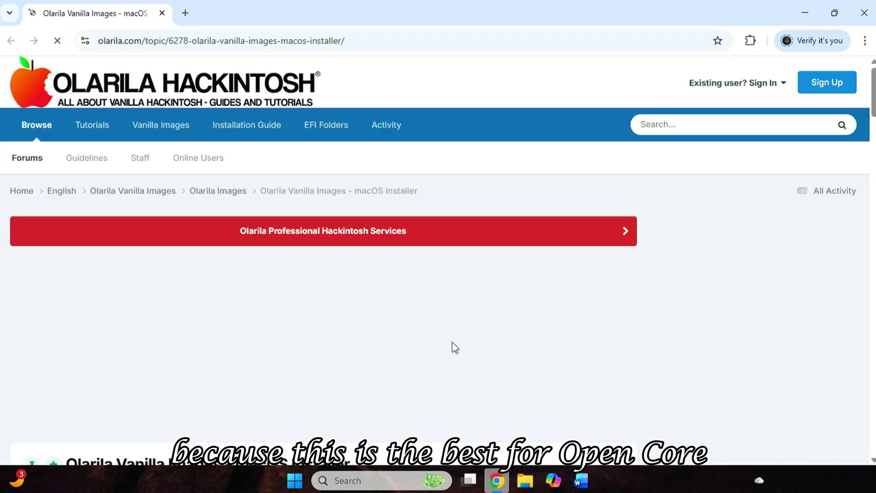
{"action": "scroll", "coordinate": [358, 331], "scroll_direction": "down", "scroll_amount": 2}
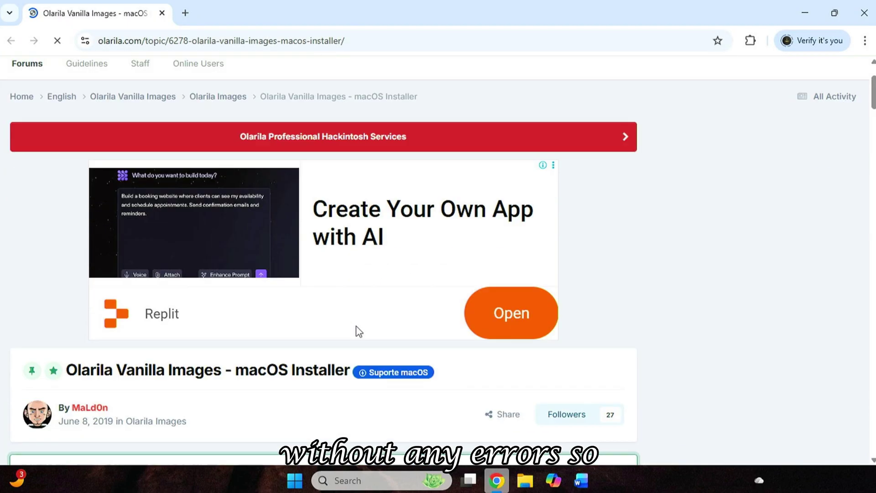
{"action": "scroll", "coordinate": [356, 326], "scroll_direction": "down", "scroll_amount": 10}
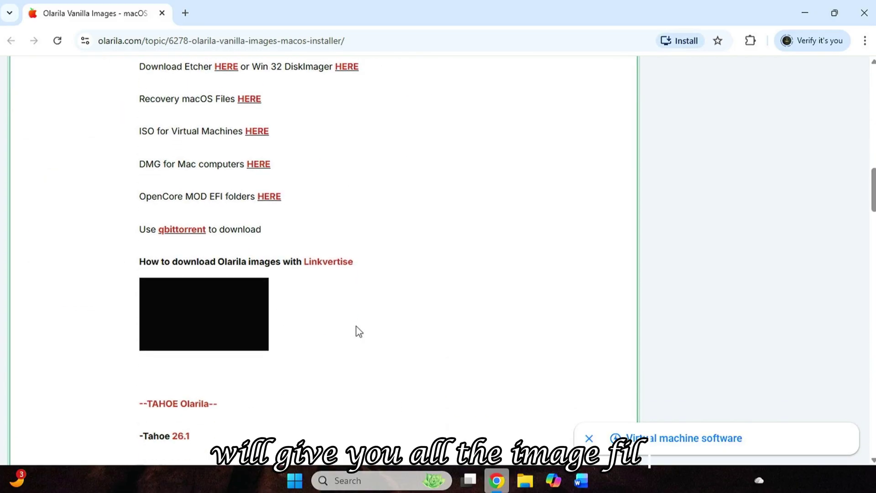
{"action": "scroll", "coordinate": [357, 329], "scroll_direction": "down", "scroll_amount": 8}
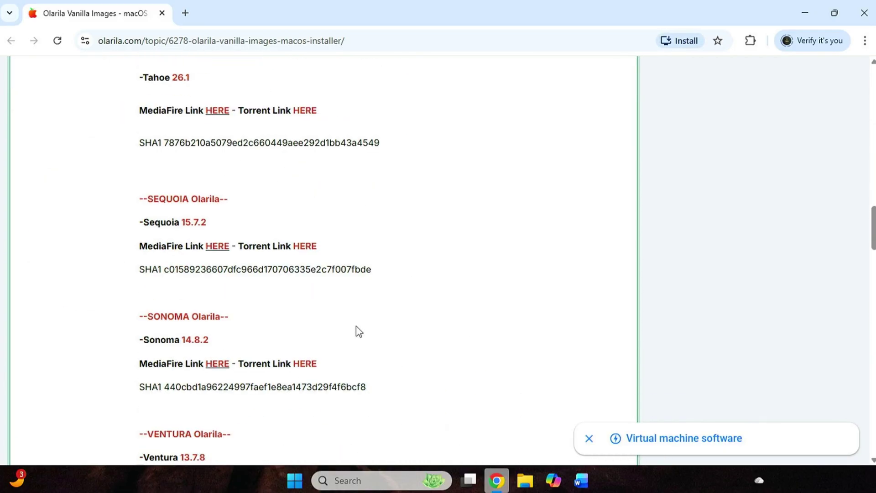
{"action": "scroll", "coordinate": [359, 331], "scroll_direction": "down", "scroll_amount": 8}
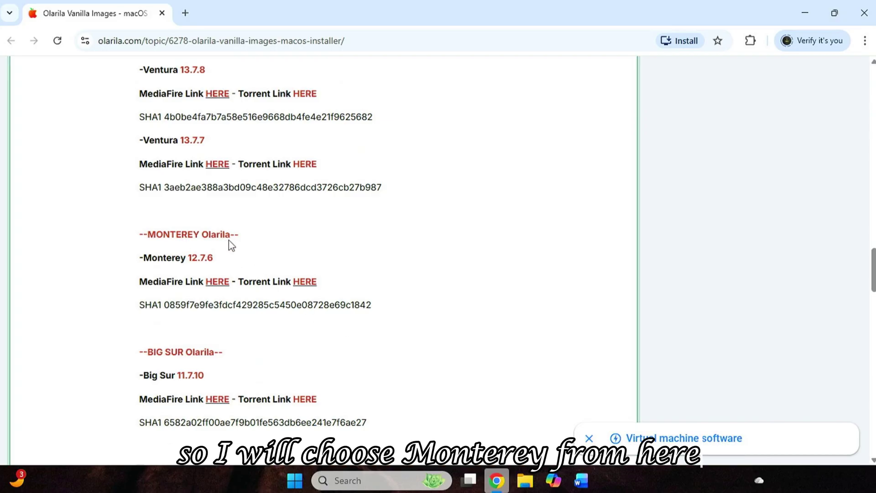
{"action": "left_click", "coordinate": [216, 282]}
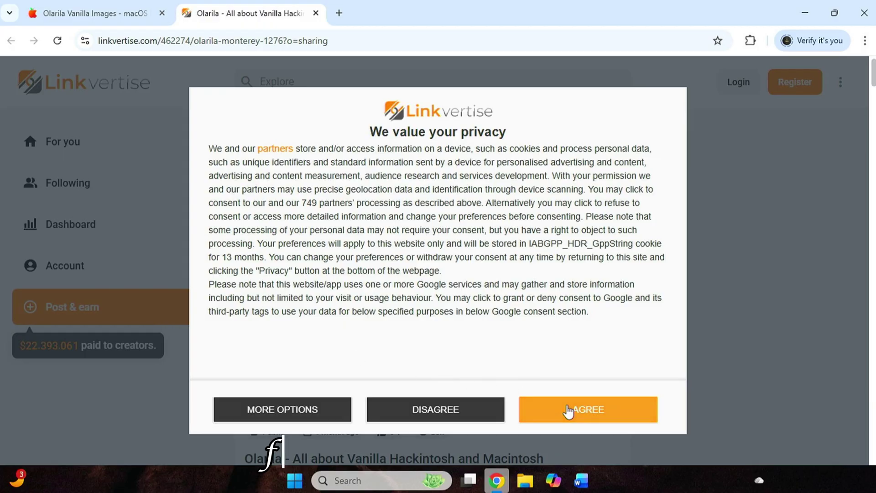
Get past the Linkvertise consent, ad and free waiting option to download Monterey 12.7.6.
{"action": "left_click", "coordinate": [571, 409]}
{"action": "scroll", "coordinate": [508, 368], "scroll_direction": "down", "scroll_amount": 5}
{"action": "left_click", "coordinate": [442, 238]}
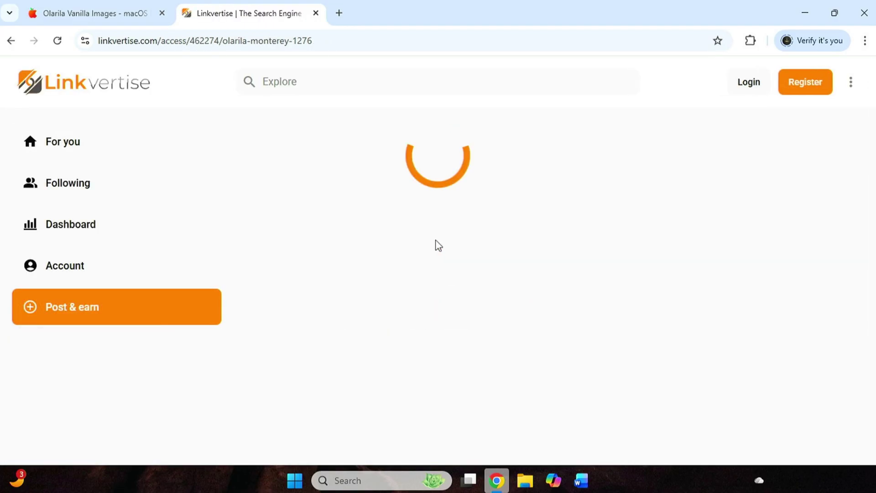
{"action": "scroll", "coordinate": [438, 242], "scroll_direction": "down", "scroll_amount": 2}
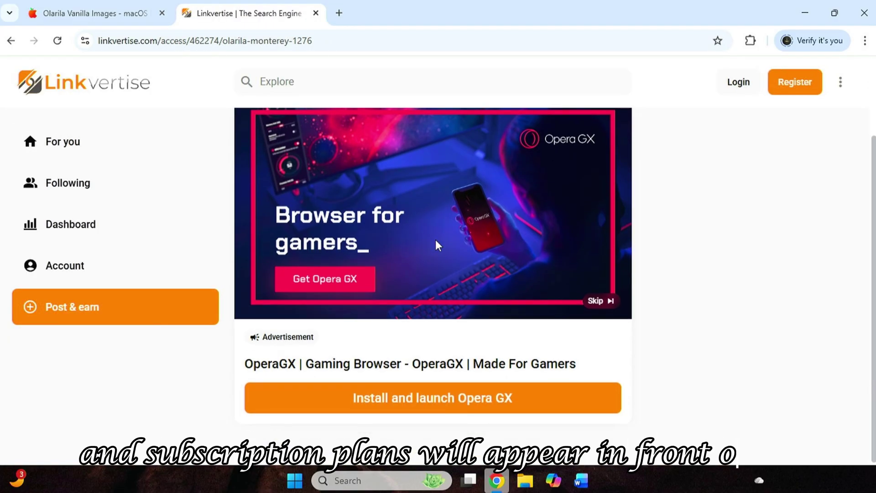
{"action": "left_click", "coordinate": [598, 301]}
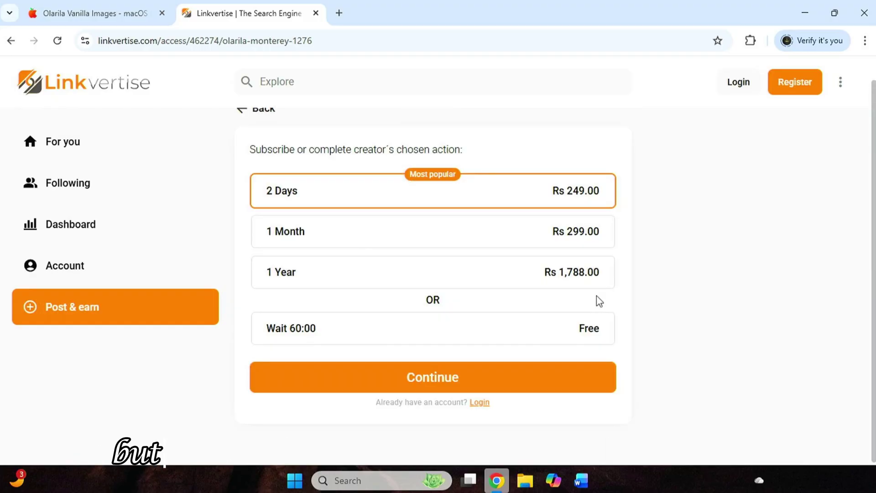
{"action": "left_click", "coordinate": [477, 329]}
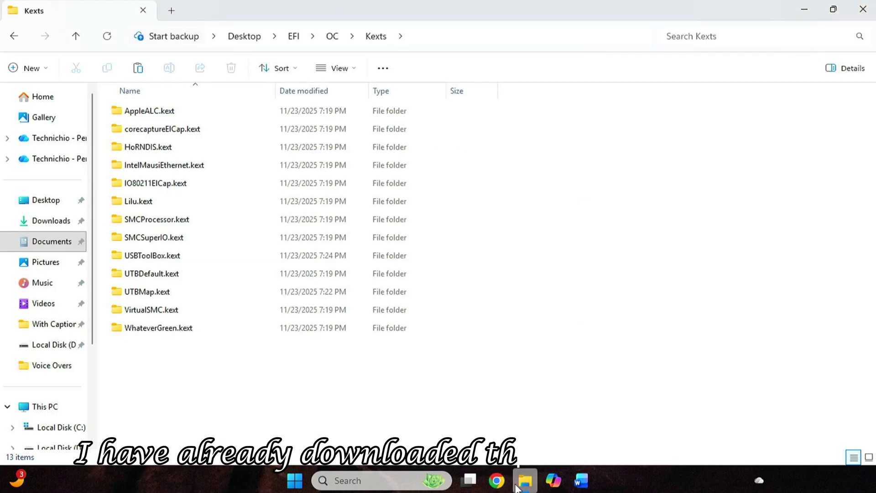
Confirm the Olarila Monterey 12.7.6 image is in Downloads and close the browser.
{"action": "left_click", "coordinate": [76, 218]}
{"action": "left_click", "coordinate": [131, 247]}
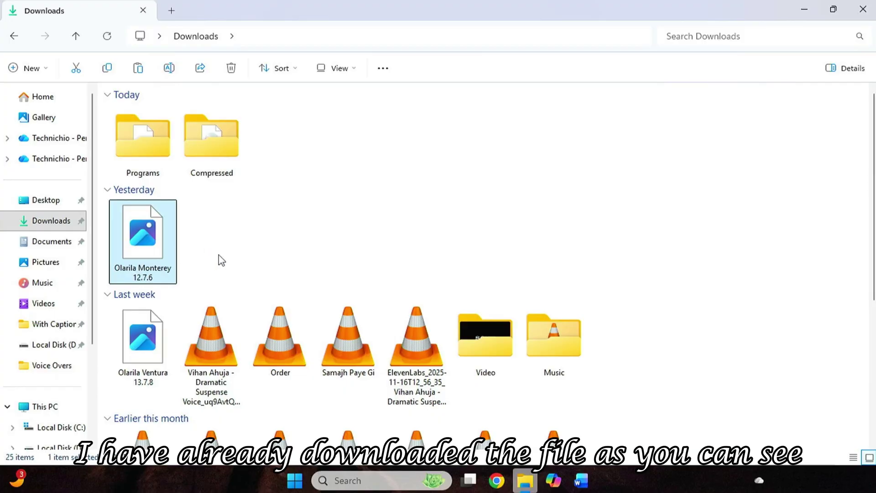
{"action": "left_click", "coordinate": [871, 9]}
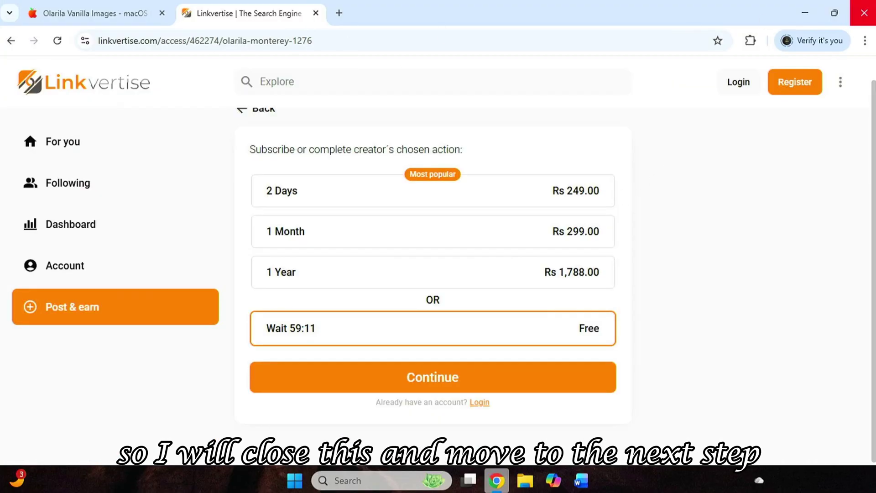
{"action": "left_click", "coordinate": [864, 13]}
Download the balenaEtcher Windows installer and run it.
{"action": "scroll", "coordinate": [513, 349], "scroll_direction": "down", "scroll_amount": 1}
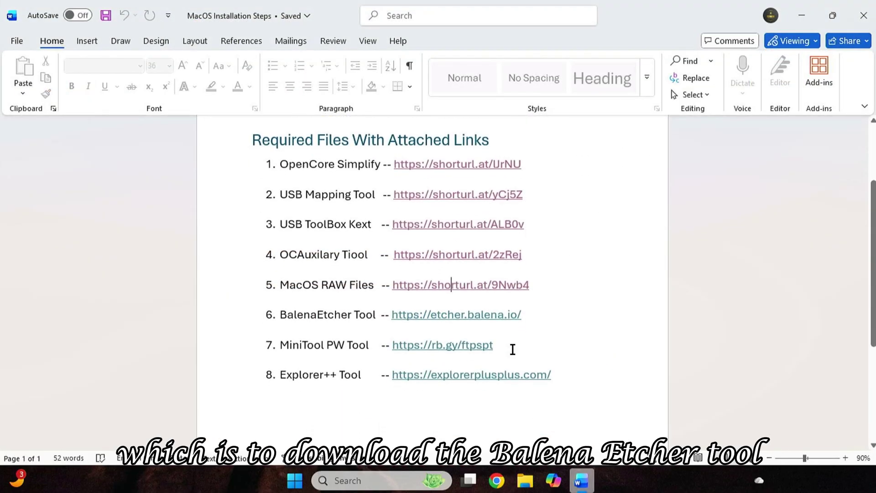
{"action": "left_click", "coordinate": [480, 314], "text": "ctrl"}
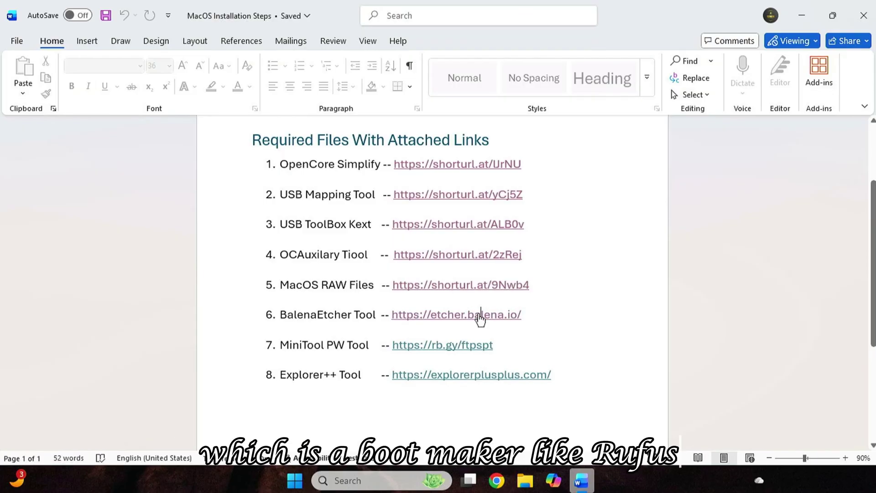
{"action": "scroll", "coordinate": [478, 313], "scroll_direction": "down", "scroll_amount": 4}
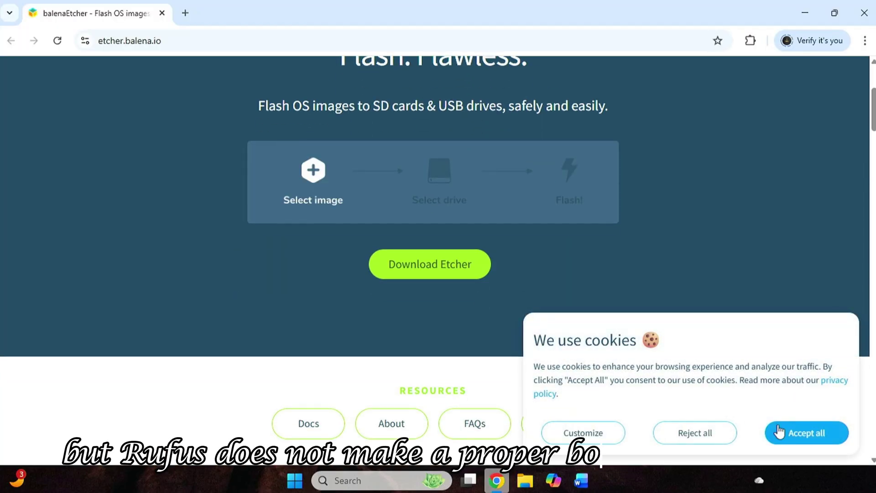
{"action": "left_click", "coordinate": [781, 432]}
{"action": "left_click", "coordinate": [436, 272]}
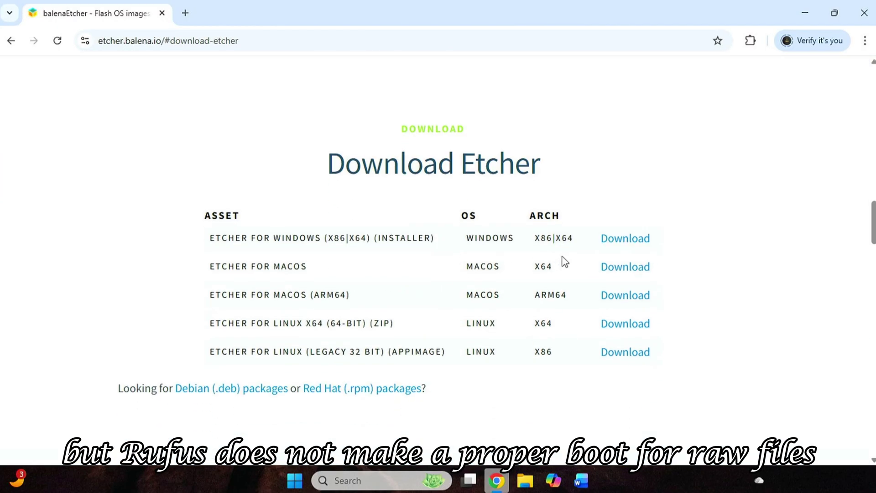
{"action": "left_click", "coordinate": [613, 240]}
{"action": "left_click", "coordinate": [431, 293]}
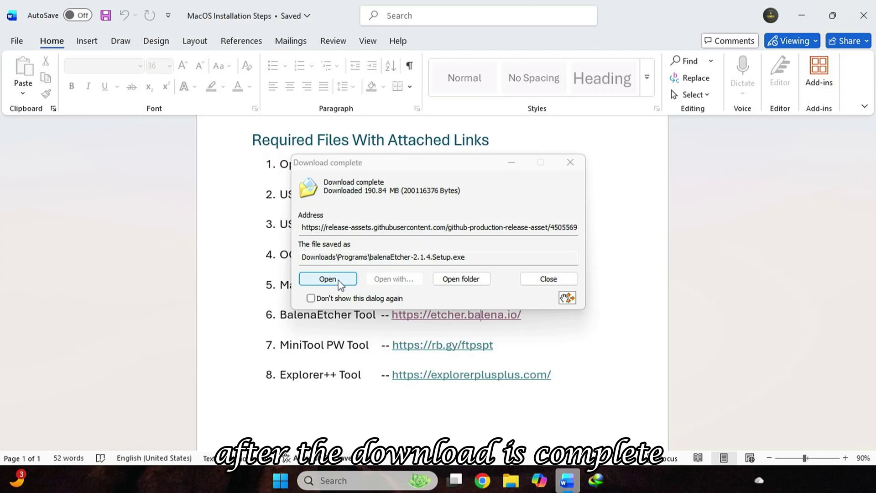
{"action": "left_click", "coordinate": [328, 279]}
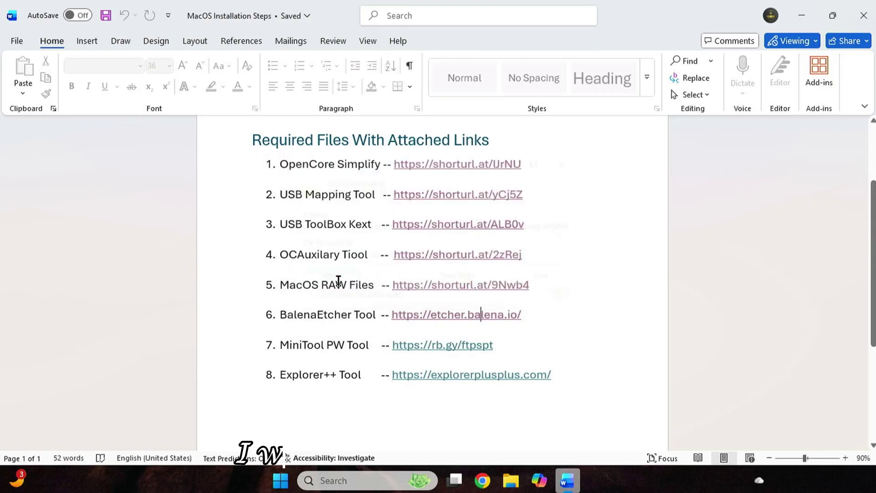
Flash the Olarila raw image to the 62.9 GB USB drive, then close Etcher.
{"action": "left_click", "coordinate": [803, 12]}
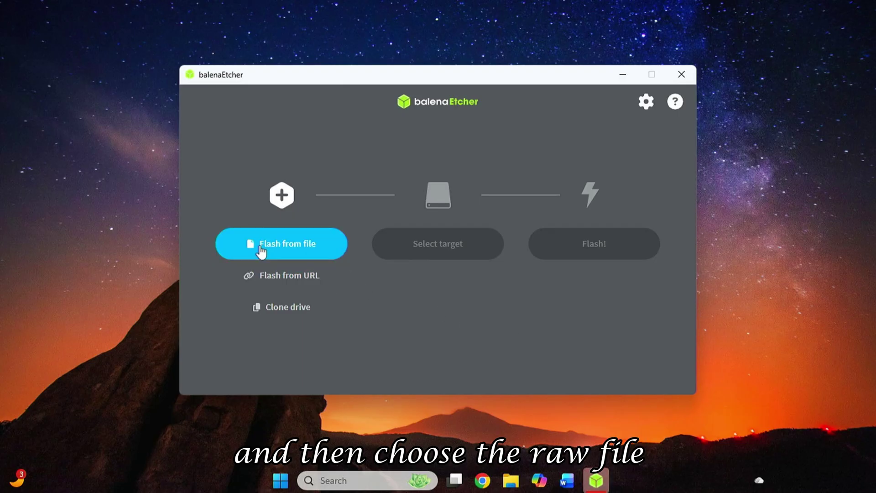
{"action": "left_click", "coordinate": [261, 250]}
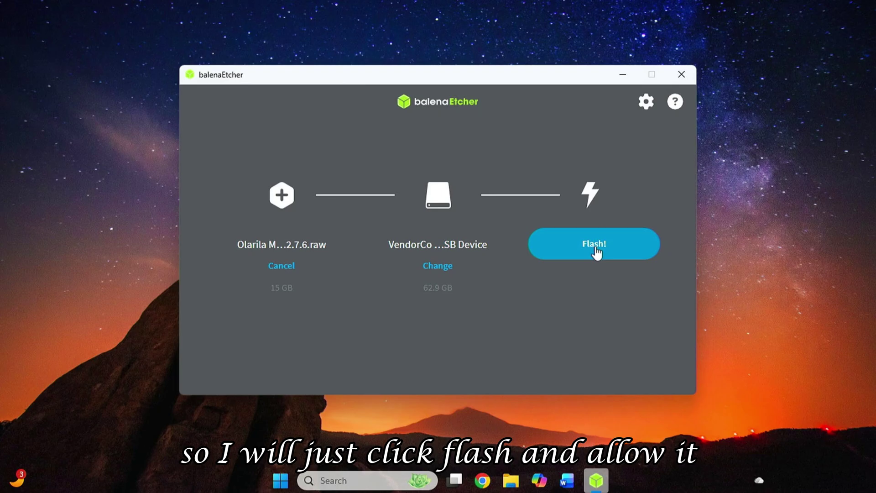
{"action": "left_click", "coordinate": [597, 252]}
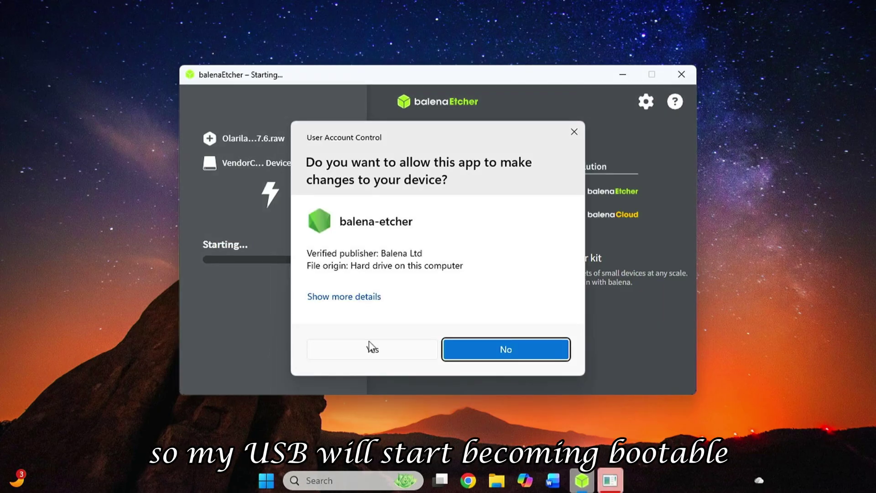
{"action": "left_click", "coordinate": [370, 348]}
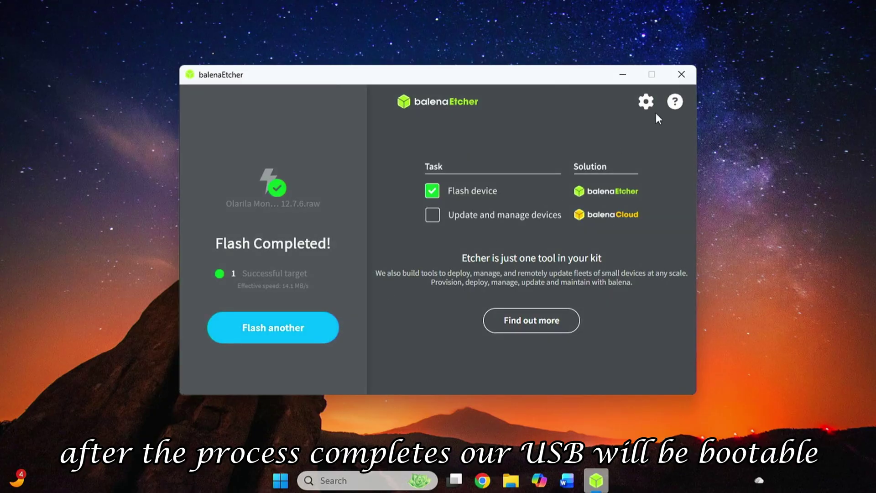
{"action": "left_click", "coordinate": [682, 74]}
Download the free MiniTool Partition Wizard 13.0 installer, install it and launch the program.
{"action": "left_click", "coordinate": [583, 487]}
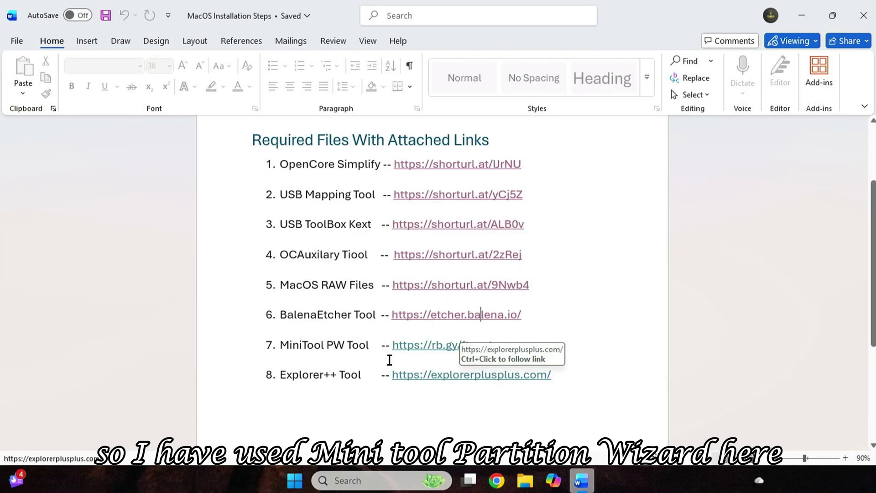
{"action": "left_click", "coordinate": [432, 346]}
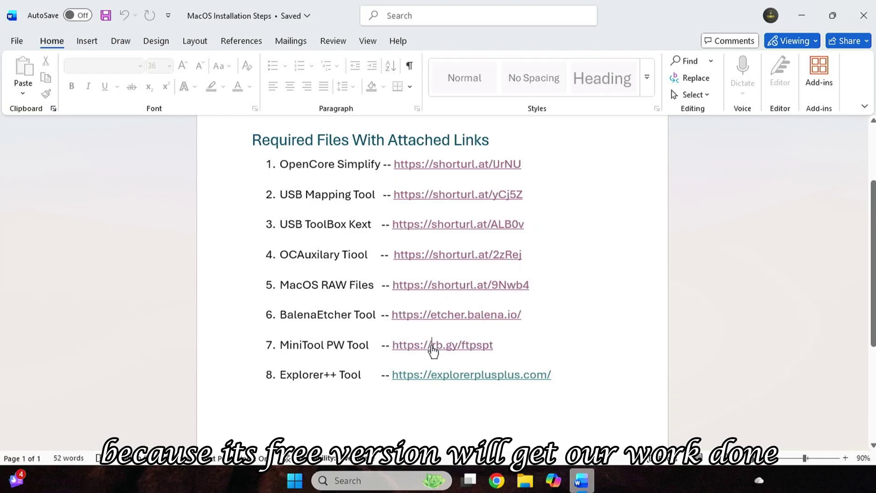
{"action": "left_click", "coordinate": [431, 346], "text": "ctrl"}
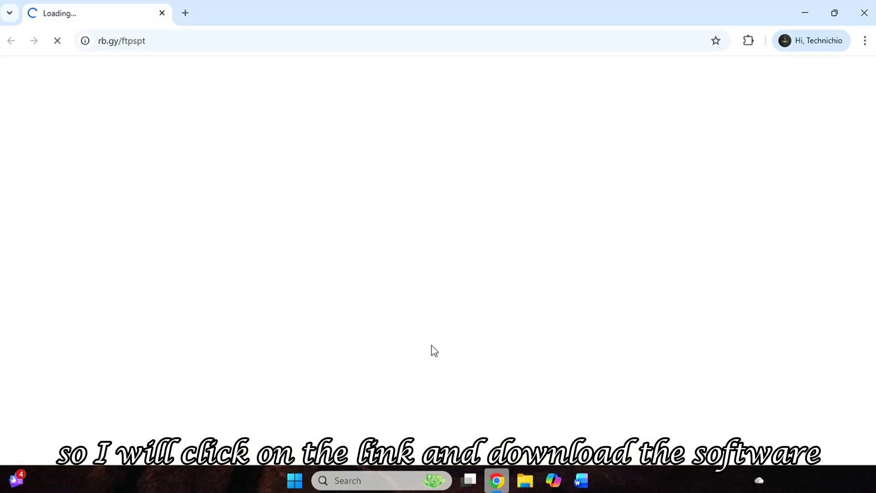
{"action": "scroll", "coordinate": [357, 313], "scroll_direction": "down", "scroll_amount": 4}
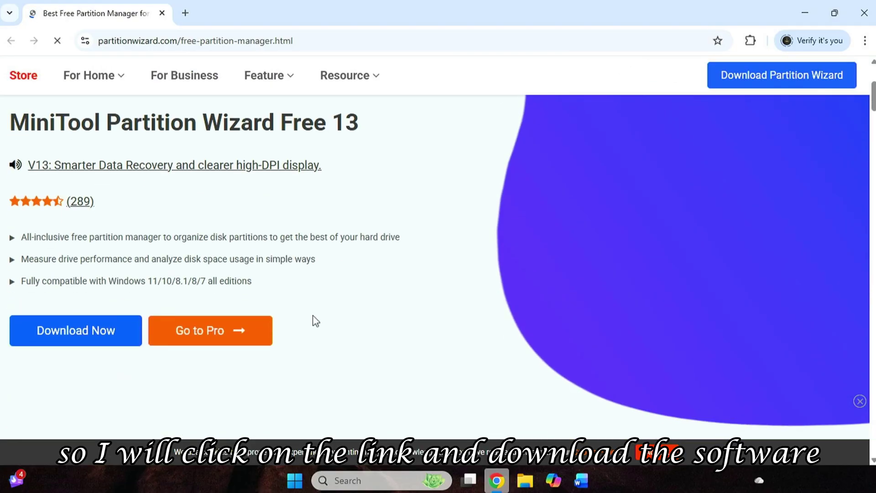
{"action": "left_click", "coordinate": [92, 343]}
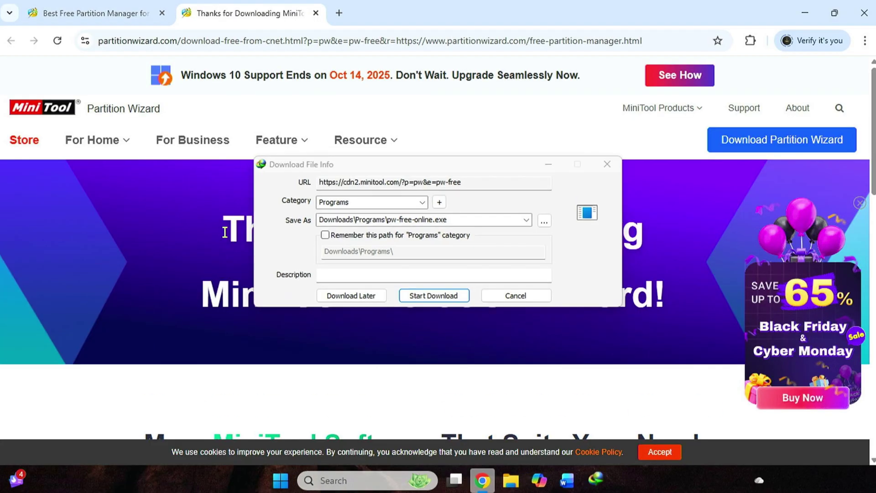
{"action": "left_click", "coordinate": [425, 297]}
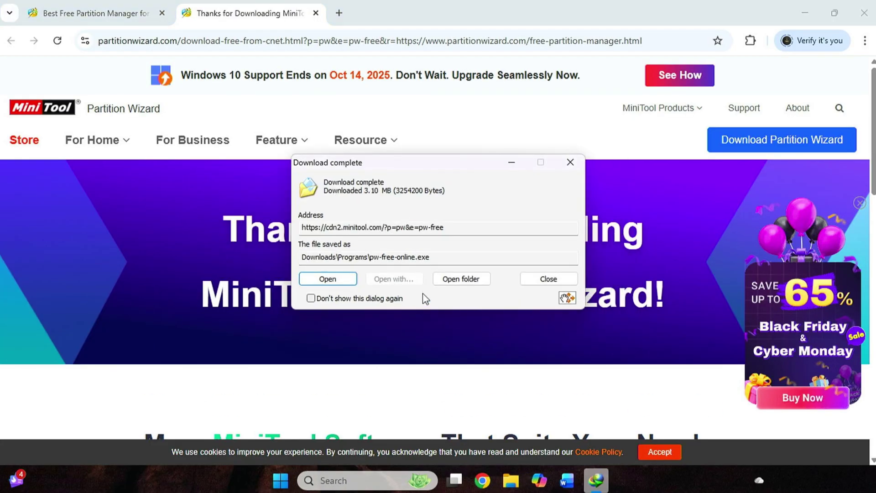
{"action": "left_click", "coordinate": [343, 274]}
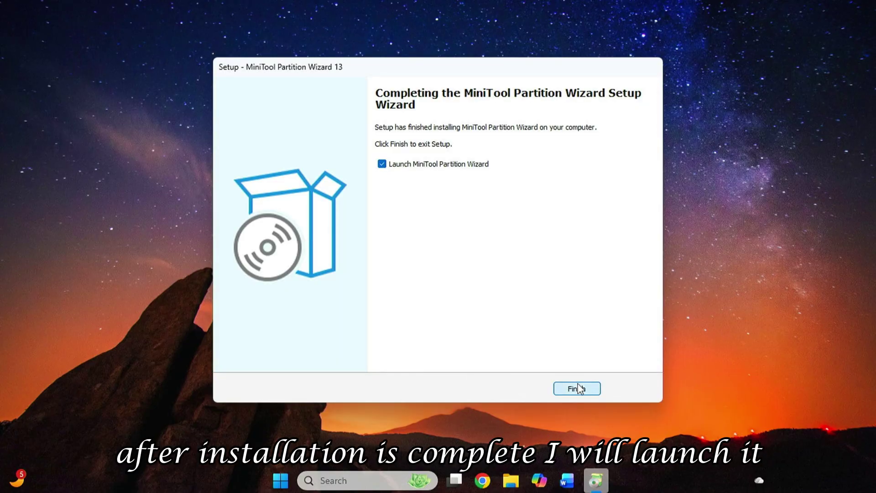
{"action": "left_click", "coordinate": [578, 388]}
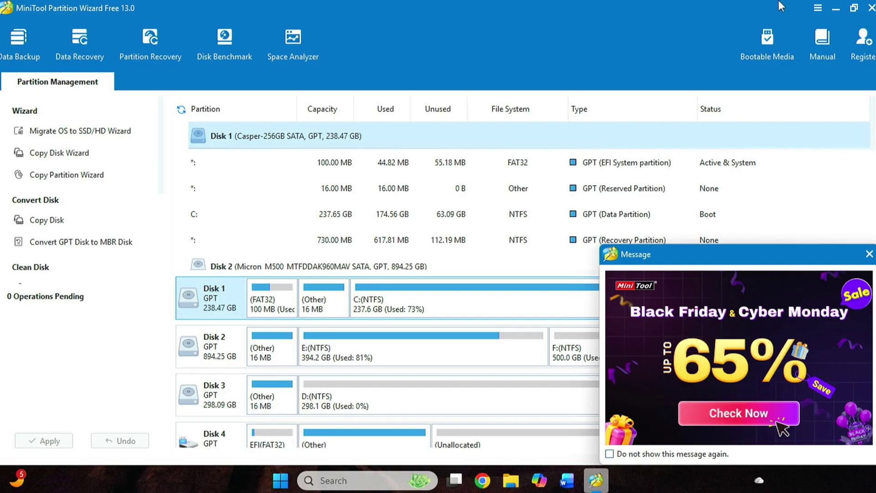
Assign drive letter M: to Disk 4's EFI partition in Partition Wizard.
{"action": "left_click", "coordinate": [868, 256]}
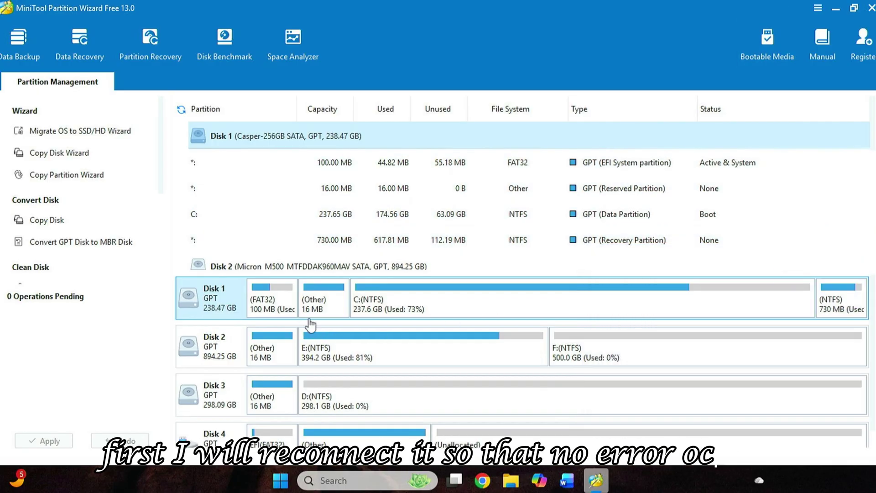
{"action": "scroll", "coordinate": [356, 324], "scroll_direction": "down", "scroll_amount": 1}
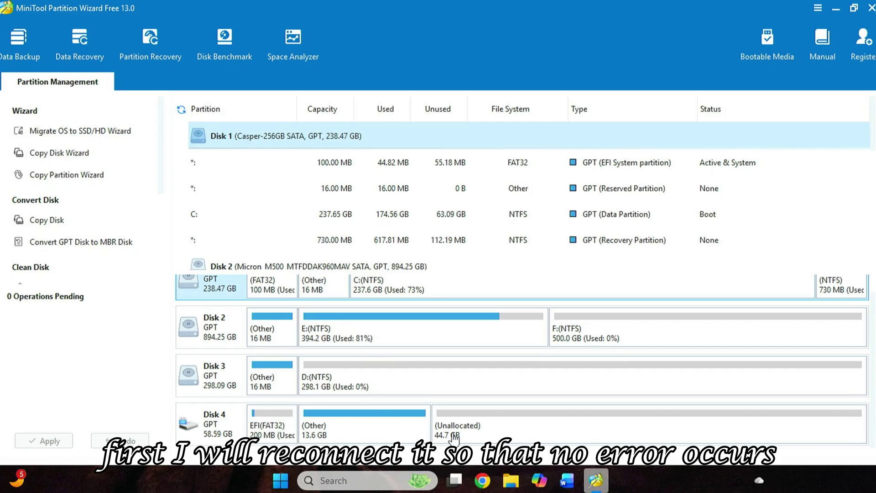
{"action": "left_click", "coordinate": [476, 410]}
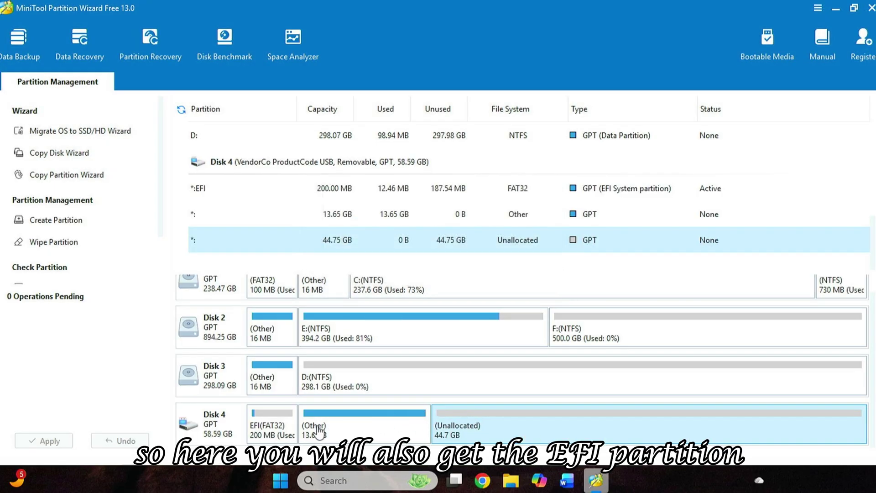
{"action": "right_click", "coordinate": [267, 429]}
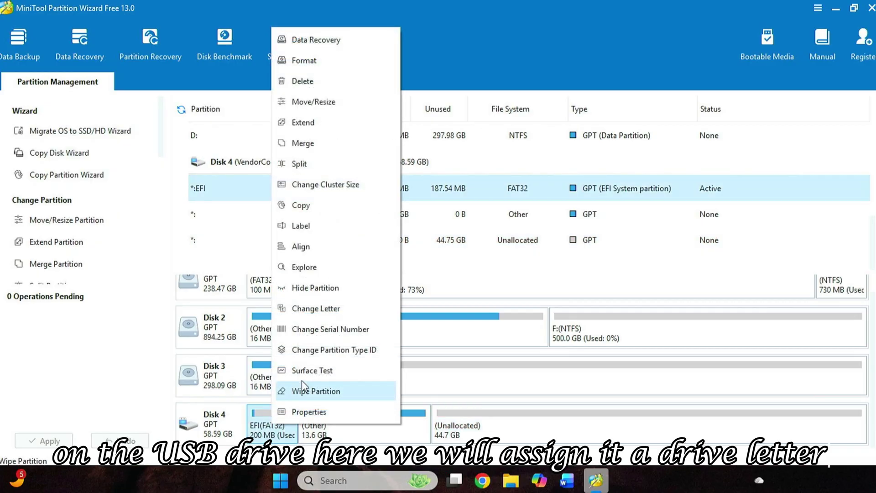
{"action": "left_click", "coordinate": [332, 303]}
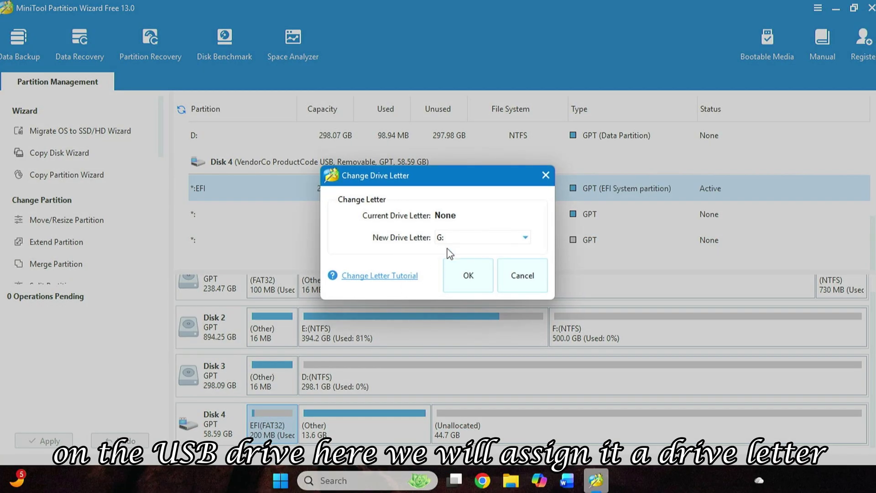
{"action": "left_click", "coordinate": [451, 240]}
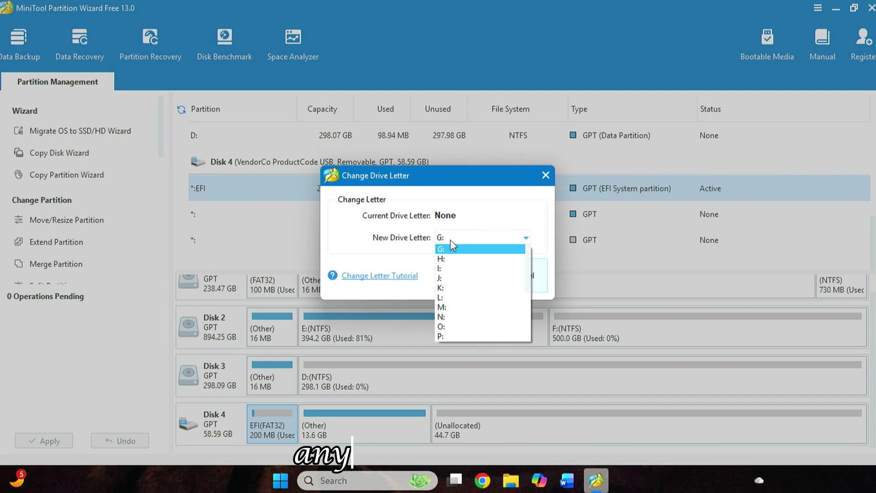
{"action": "left_click", "coordinate": [452, 307]}
{"action": "left_click", "coordinate": [465, 290]}
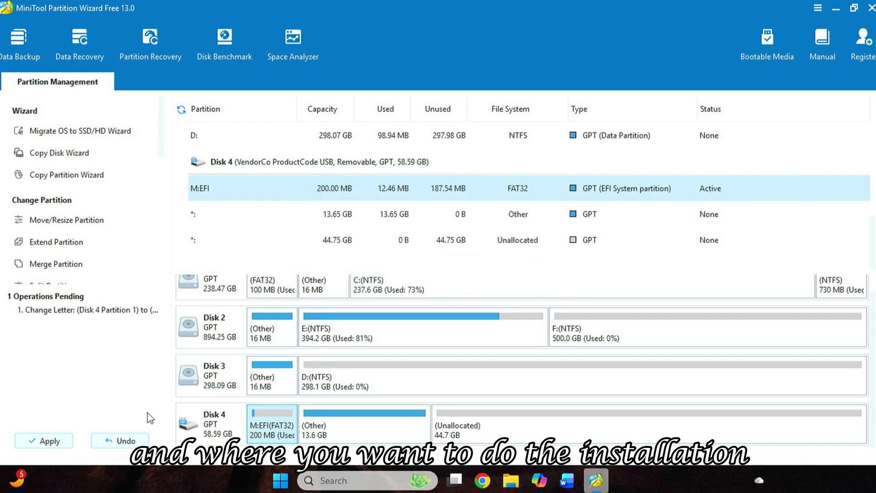
Apply the pending drive letter change, then quit Partition Wizard.
{"action": "left_click", "coordinate": [53, 441]}
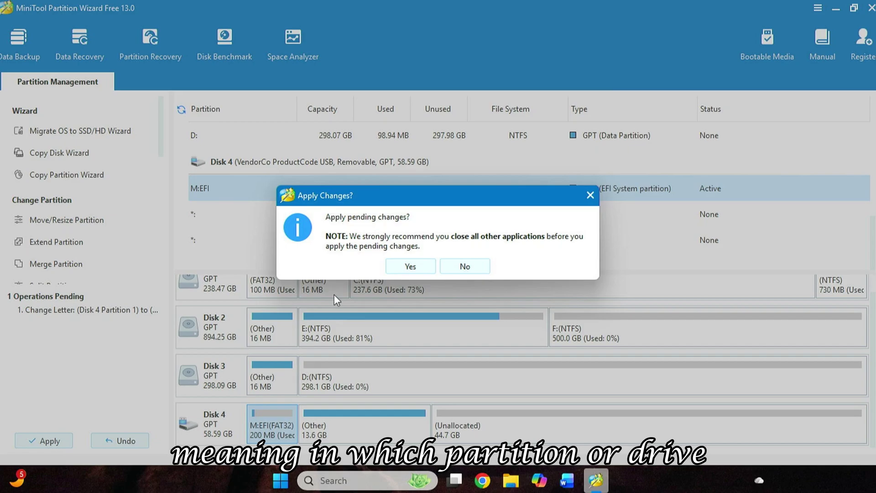
{"action": "left_click", "coordinate": [411, 267]}
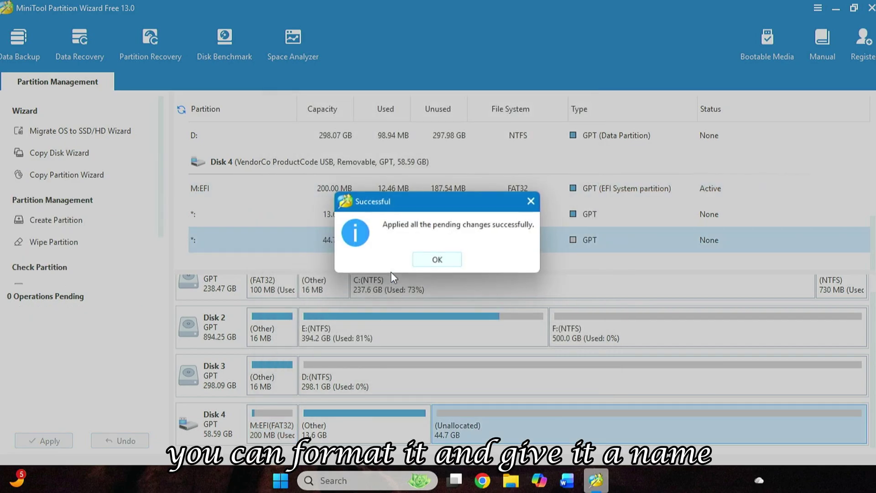
{"action": "left_click", "coordinate": [431, 263]}
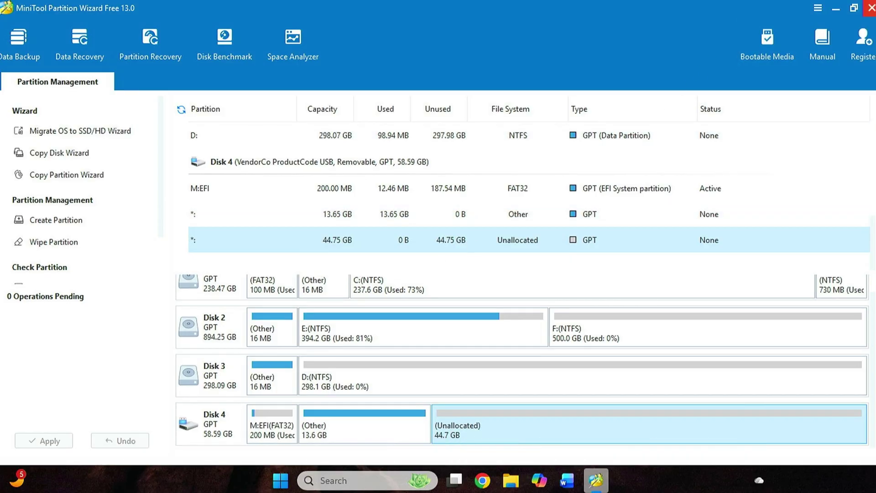
{"action": "left_click", "coordinate": [871, 8]}
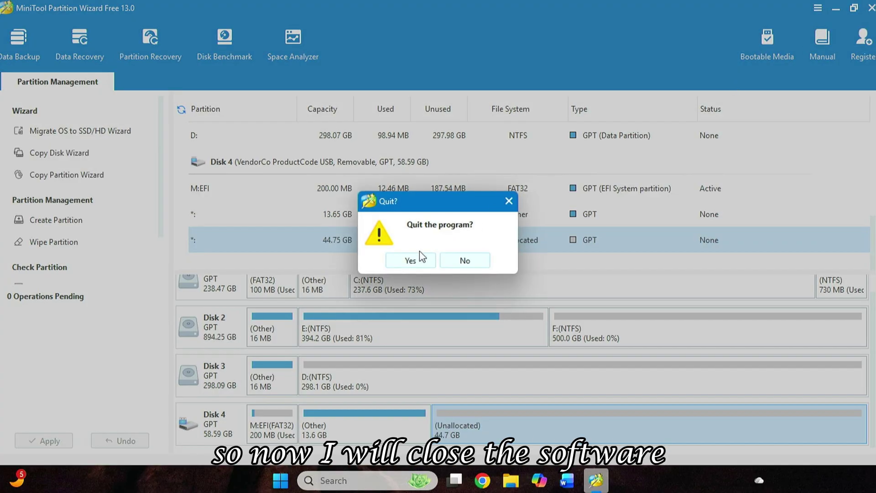
Close Partition Wizard and the browser, try opening EFI (M:) in This PC, and dismiss the access-denied error.
{"action": "left_click", "coordinate": [418, 263]}
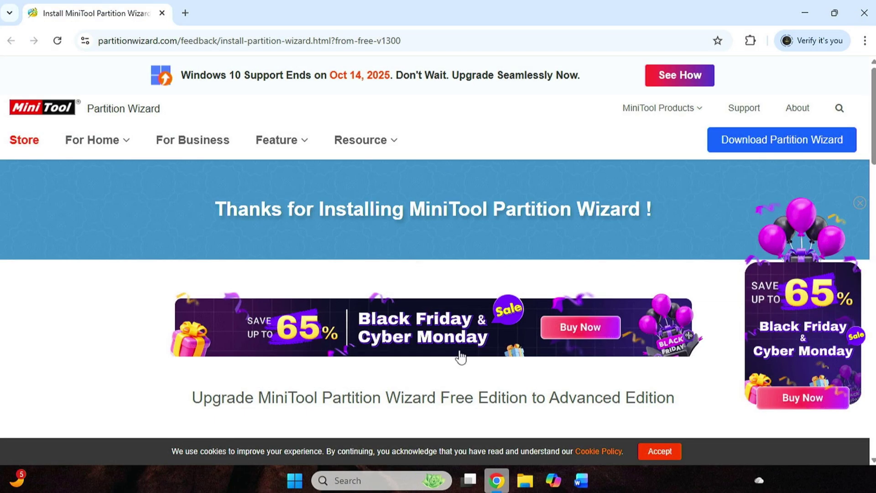
{"action": "left_click", "coordinate": [864, 12]}
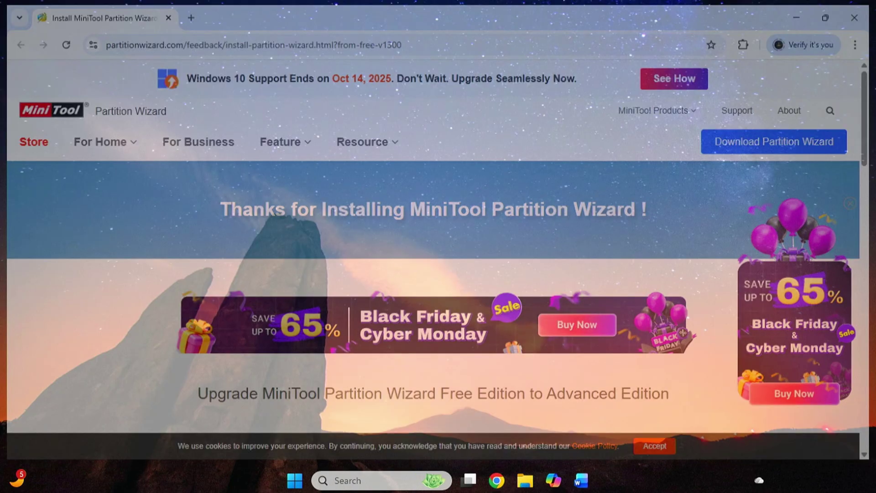
{"action": "key", "text": "super+e"}
{"action": "left_click", "coordinate": [27, 410]}
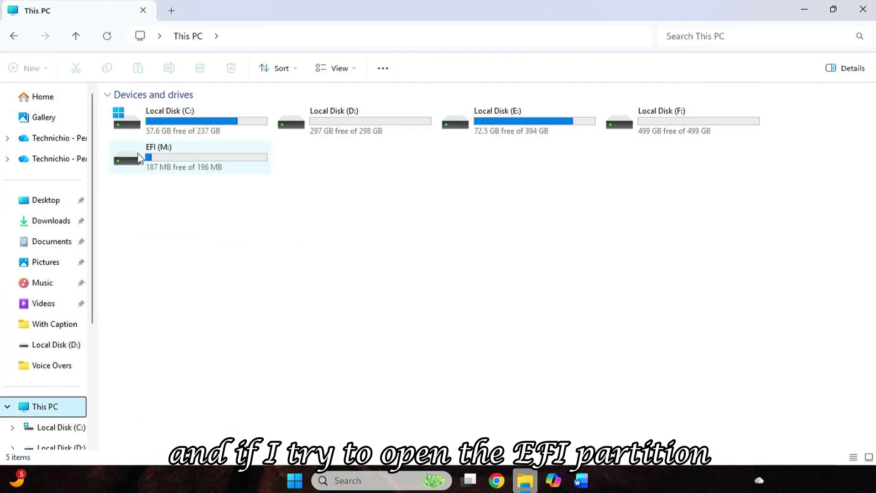
{"action": "double_click", "coordinate": [183, 157]}
{"action": "left_click", "coordinate": [461, 254]}
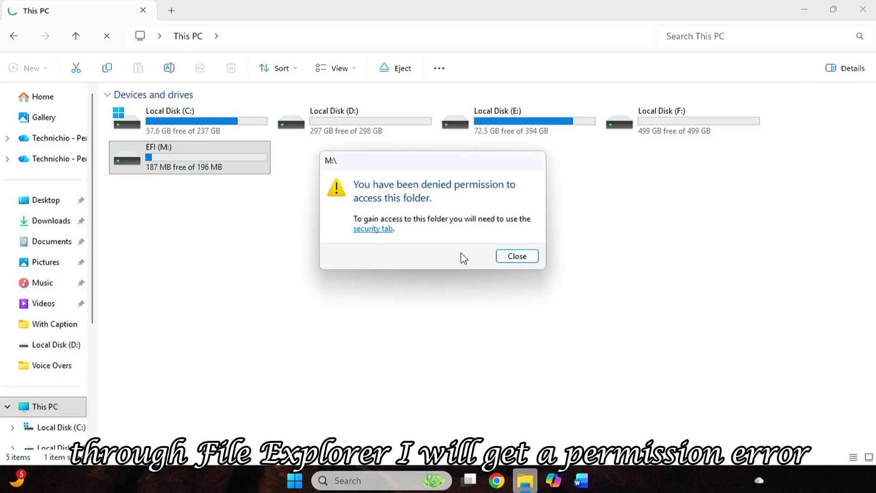
{"action": "left_click", "coordinate": [516, 257]}
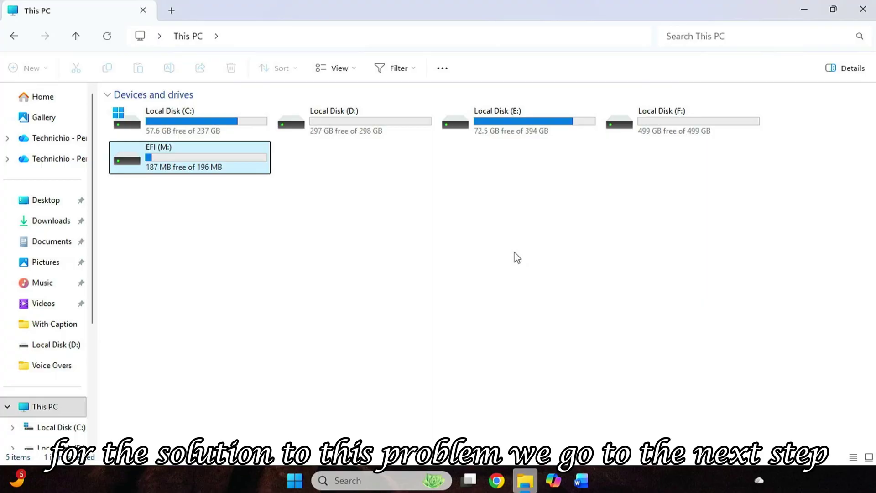
{"action": "left_click", "coordinate": [863, 10]}
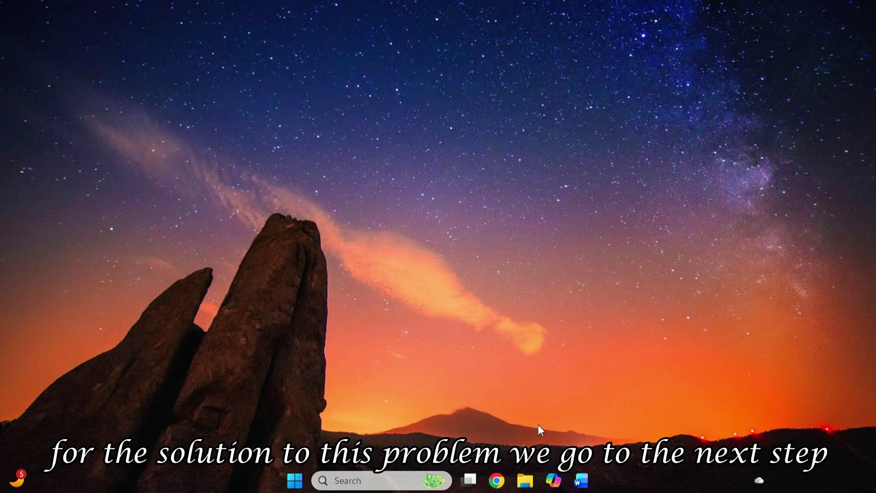
Download the 64-bit Explorer++ zip from explorerplusplus.com and open its download folder.
{"action": "left_click", "coordinate": [588, 480]}
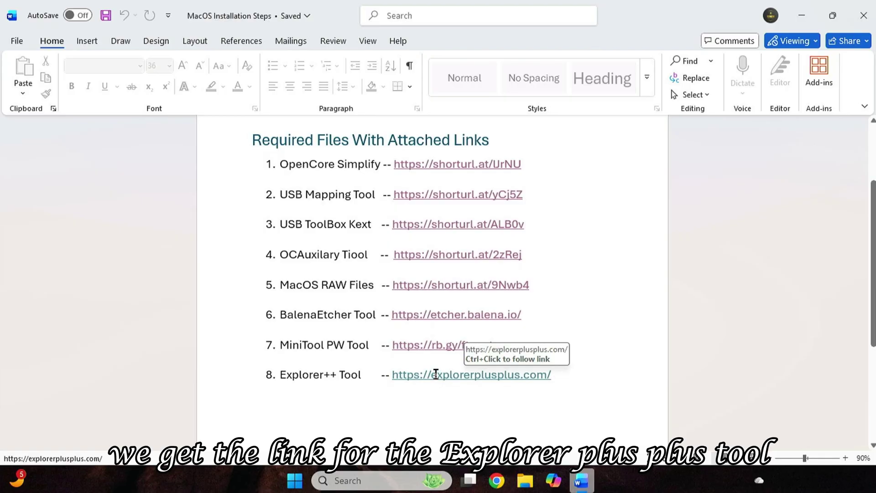
{"action": "left_click", "coordinate": [437, 378], "text": "ctrl"}
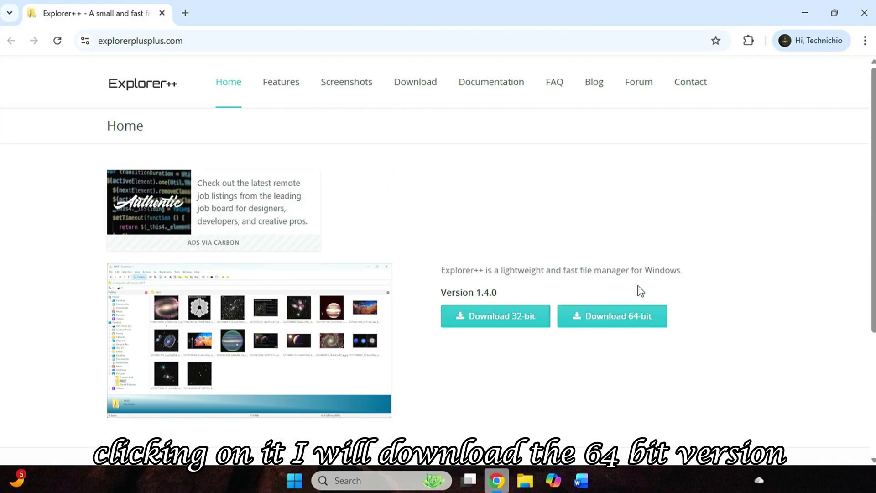
{"action": "left_click", "coordinate": [639, 328]}
{"action": "left_click", "coordinate": [427, 294]}
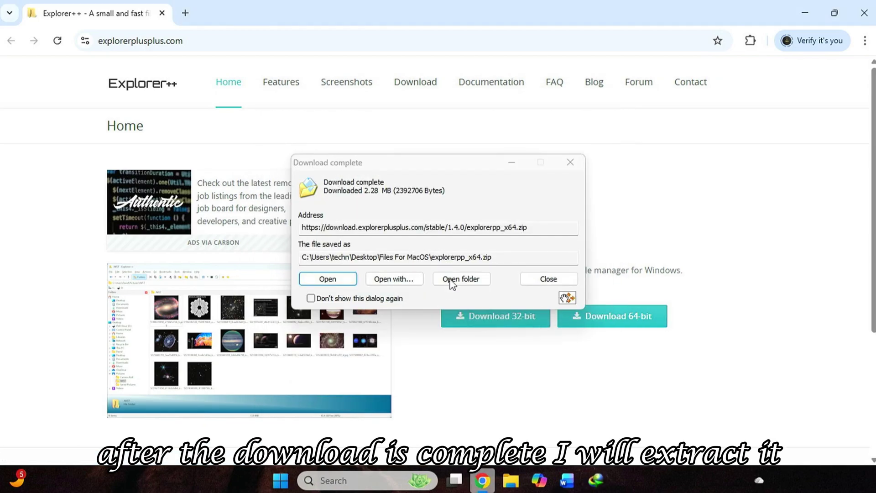
{"action": "left_click", "coordinate": [453, 280]}
Extract explorerpp_x64.zip with 7-Zip and run Explorer++ as administrator.
{"action": "right_click", "coordinate": [225, 160]}
{"action": "left_click", "coordinate": [255, 362]}
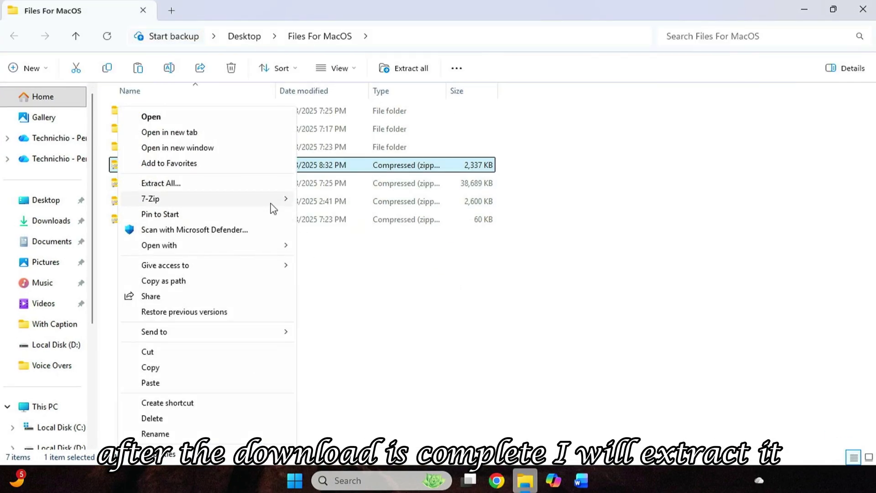
{"action": "mouse_move", "coordinate": [272, 208]}
{"action": "left_click", "coordinate": [365, 261]}
{"action": "double_click", "coordinate": [159, 112]}
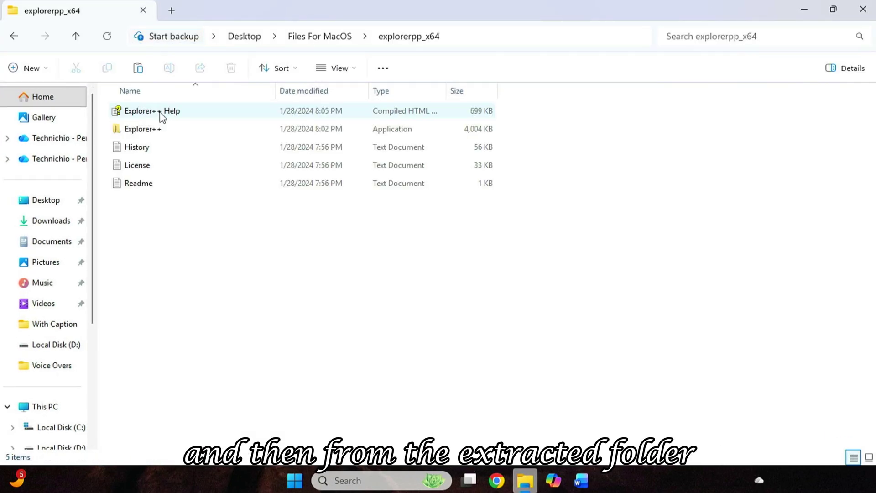
{"action": "right_click", "coordinate": [171, 130]}
{"action": "left_click", "coordinate": [164, 126]}
{"action": "right_click", "coordinate": [164, 125]}
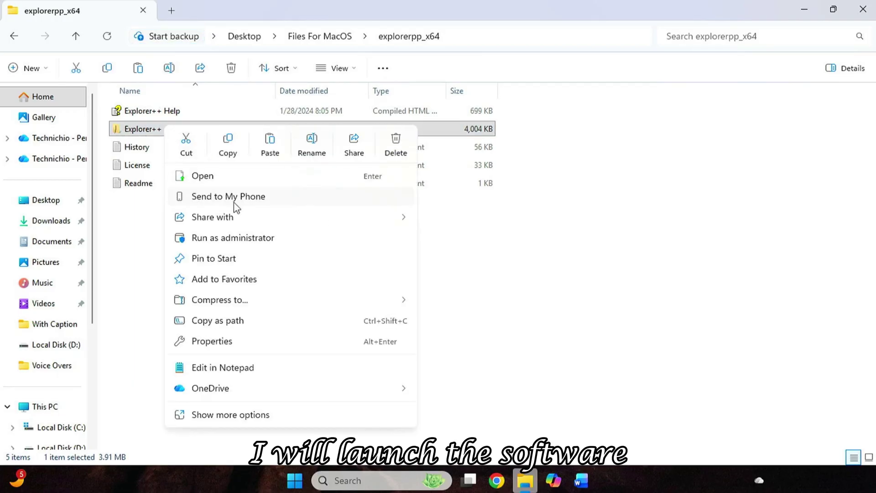
{"action": "left_click", "coordinate": [252, 241]}
Delete all four items on EFI (M:), including System Volume Information.
{"action": "left_click", "coordinate": [349, 387]}
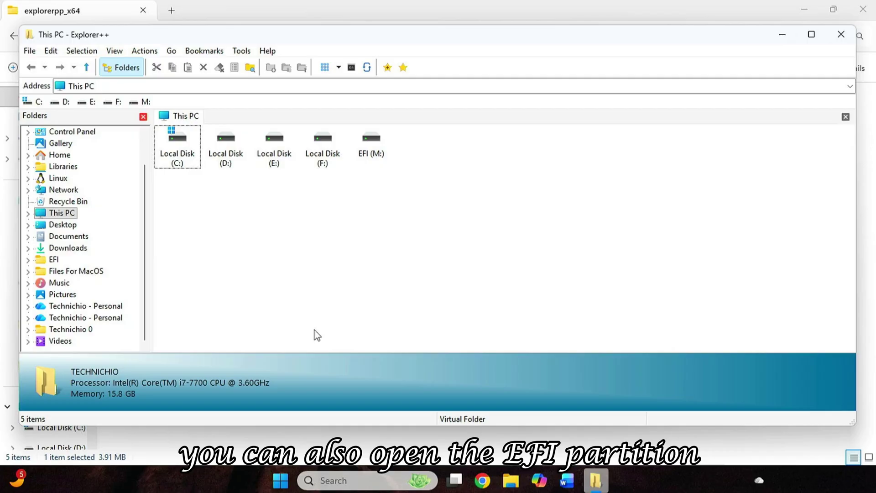
{"action": "double_click", "coordinate": [374, 140]}
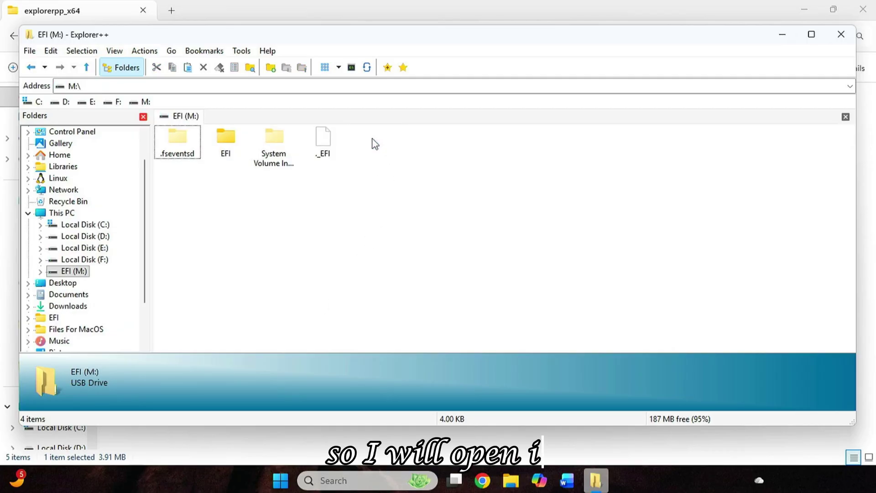
{"action": "left_click_drag", "start_coordinate": [438, 247], "coordinate": [137, 125]}
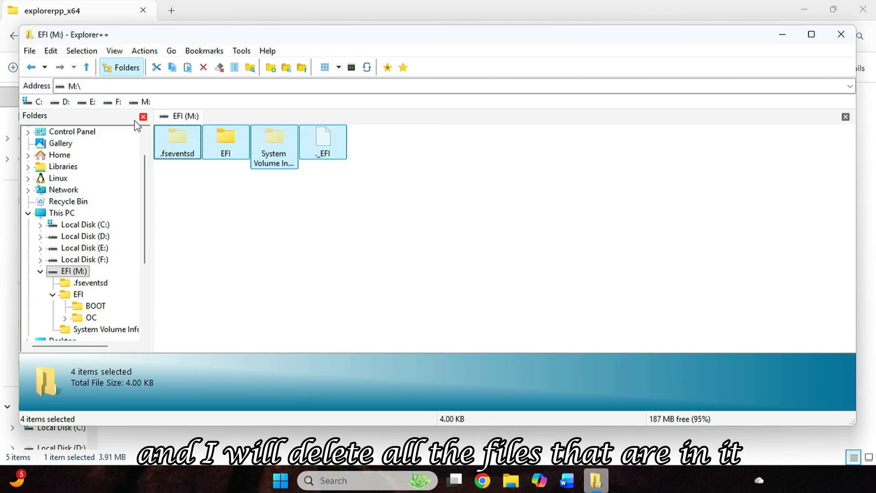
{"action": "key", "text": "Delete"}
{"action": "key", "text": "Return"}
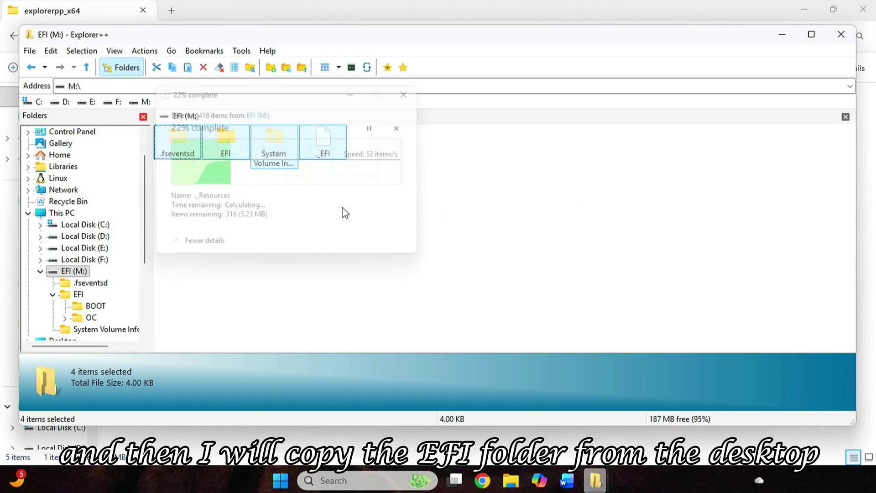
{"action": "right_click", "coordinate": [456, 118]}
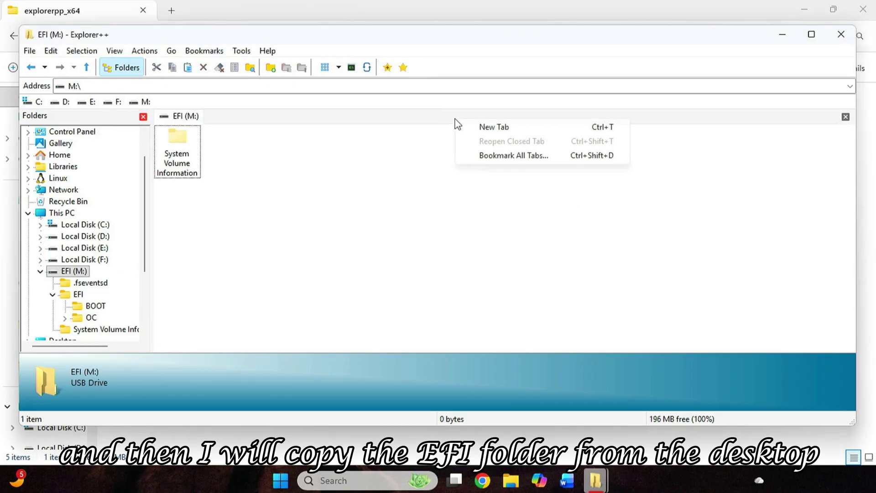
{"action": "left_click", "coordinate": [477, 128]}
{"action": "mouse_move", "coordinate": [595, 481]}
{"action": "left_click", "coordinate": [739, 415]}
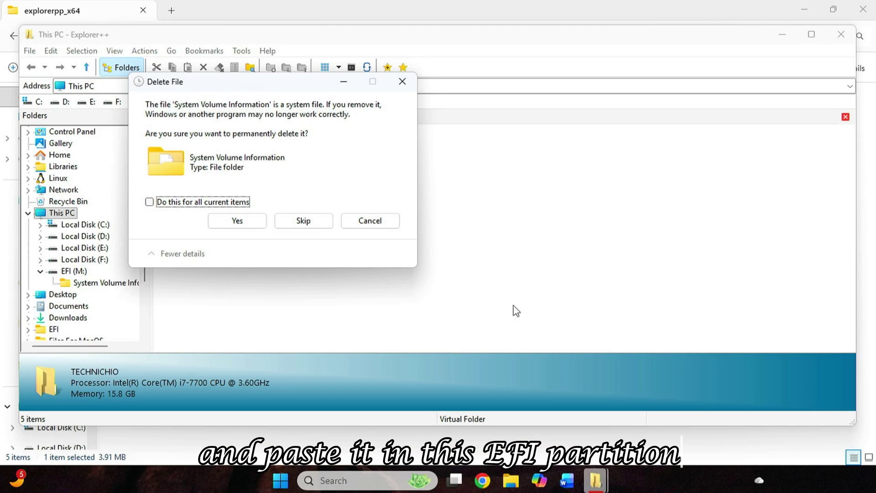
{"action": "left_click", "coordinate": [233, 222]}
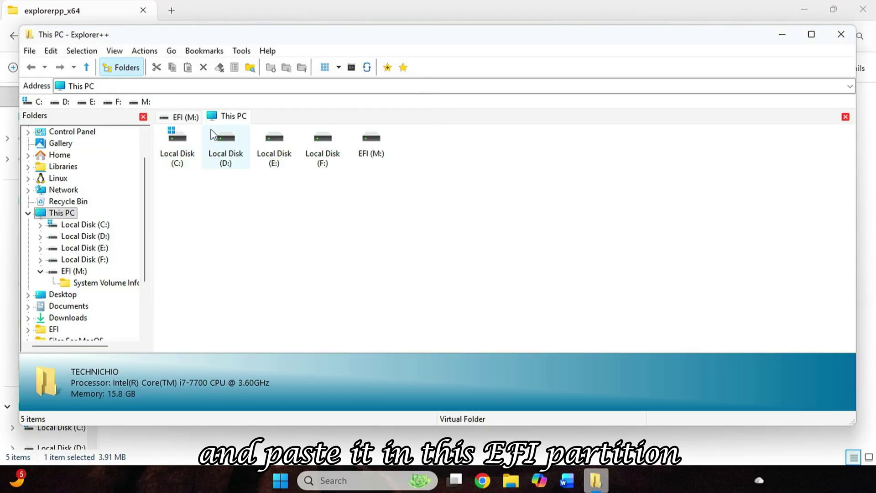
Copy the Desktop's EFI folder onto the EFI (M:) partition and close Explorer++.
{"action": "left_click", "coordinate": [63, 295]}
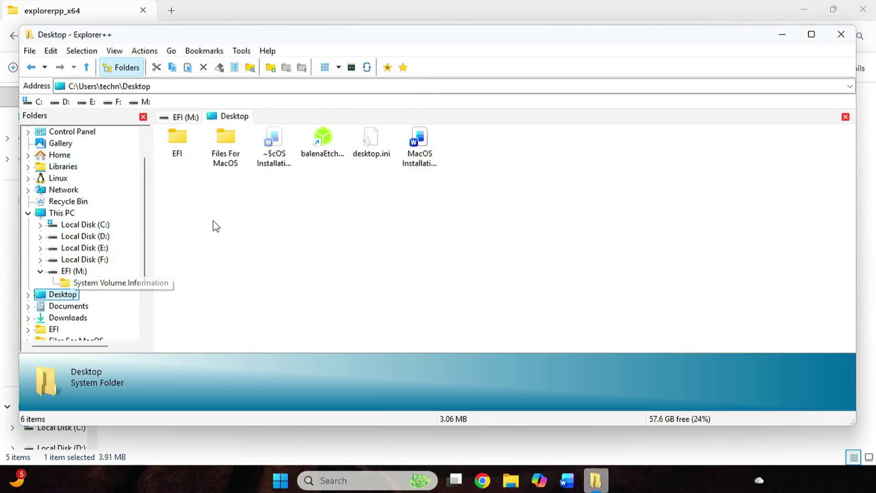
{"action": "left_click", "coordinate": [188, 141]}
{"action": "right_click", "coordinate": [189, 141]}
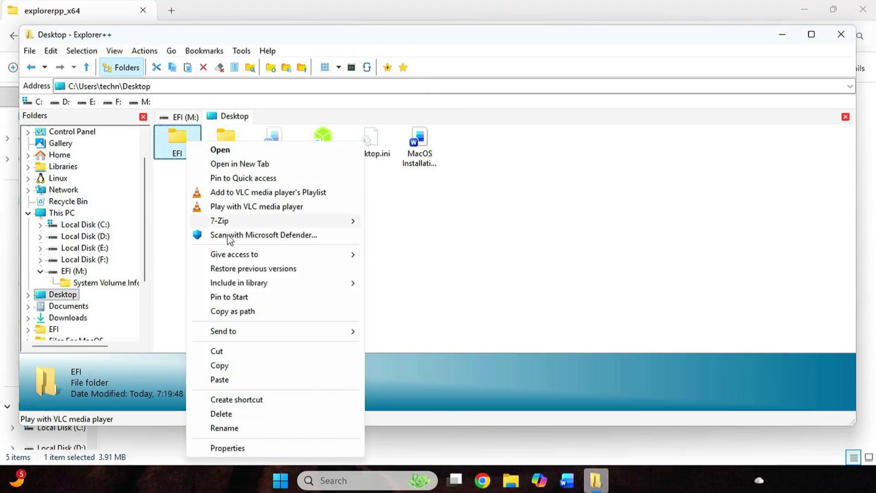
{"action": "left_click", "coordinate": [235, 363]}
{"action": "left_click", "coordinate": [182, 117]}
{"action": "right_click", "coordinate": [264, 203]}
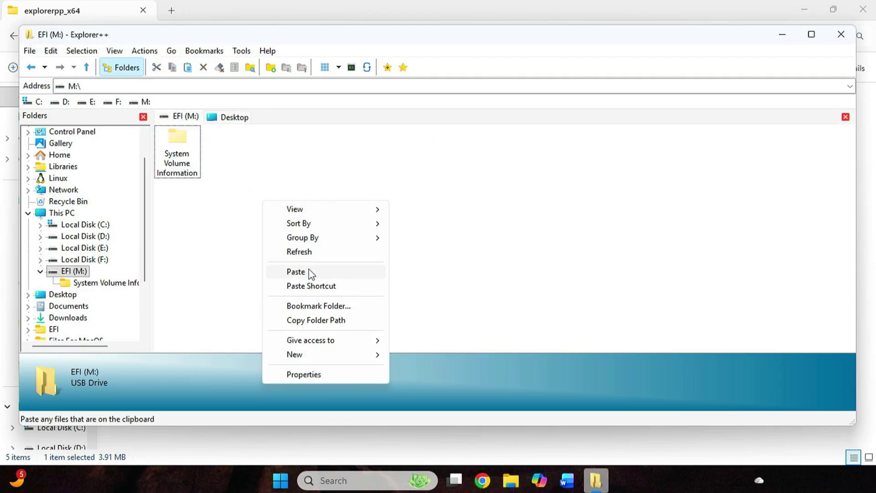
{"action": "left_click", "coordinate": [335, 272]}
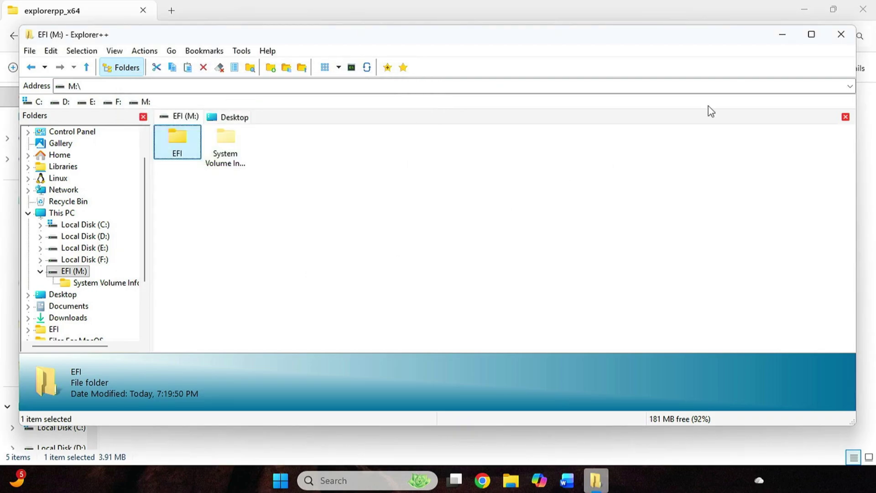
{"action": "left_click", "coordinate": [842, 35]}
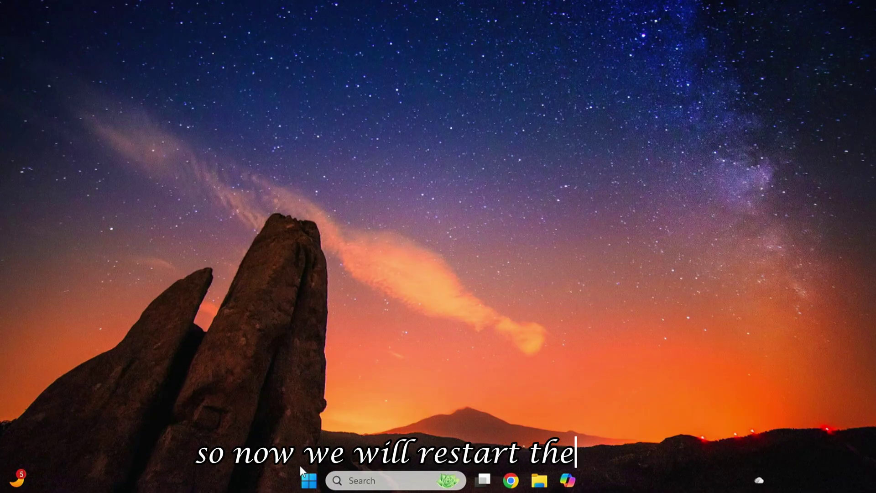
Check Fast Boot is Disabled and Secure Boot is Other OS, then boot the UEFI USB entry.
{"action": "key", "text": "super"}
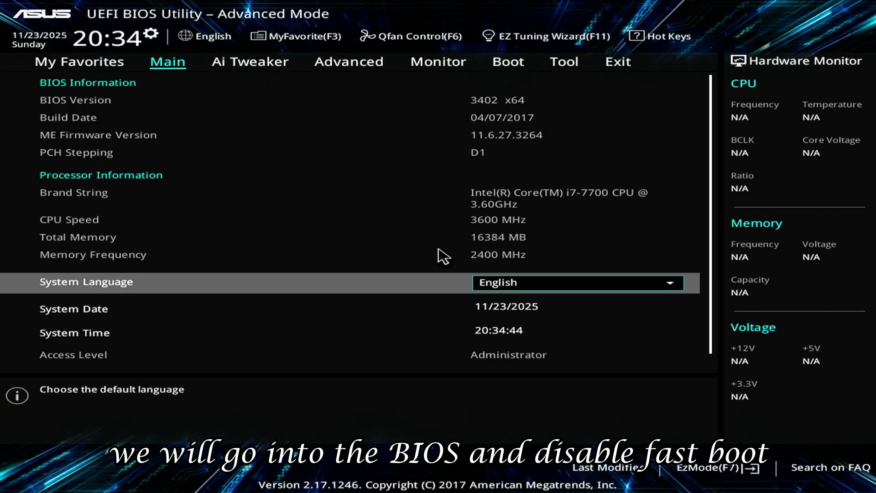
{"action": "left_click", "coordinate": [509, 63]}
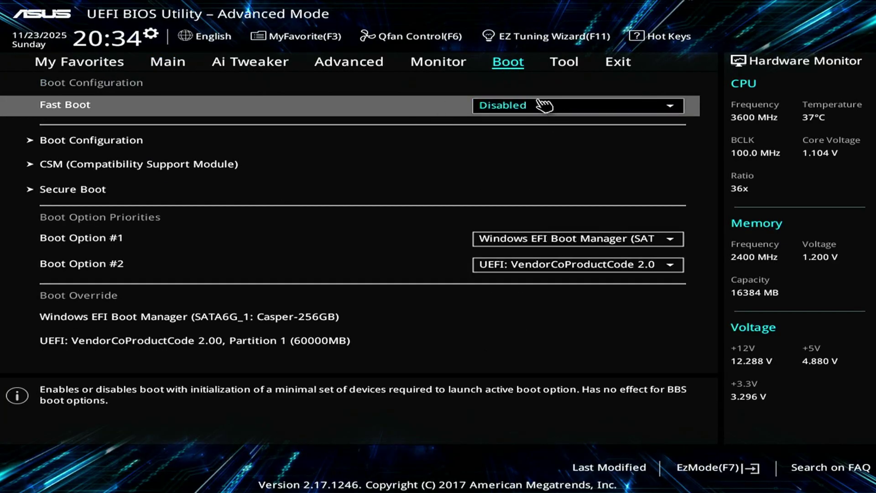
{"action": "key", "text": "Down"}
{"action": "key", "text": "Return"}
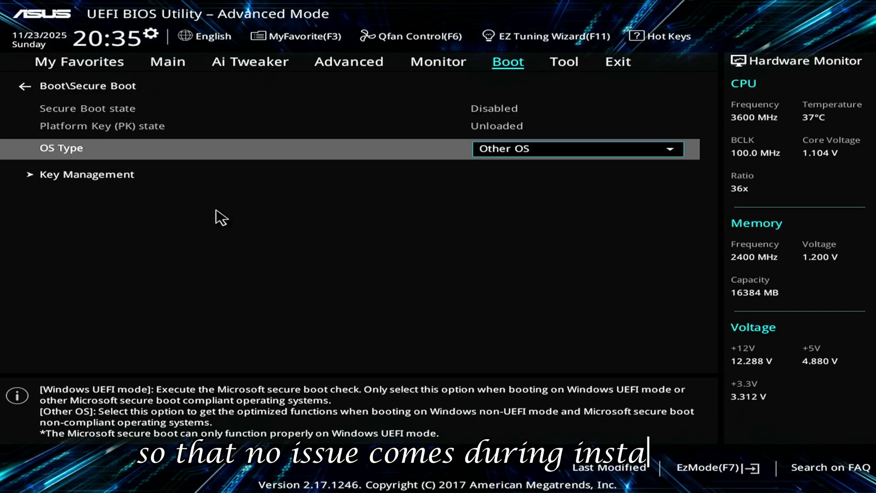
{"action": "key", "text": "Escape"}
{"action": "key", "text": "Right"}
{"action": "key", "text": "Right"}
{"action": "key", "text": "Down"}
{"action": "key", "text": "Left"}
{"action": "key", "text": "Left"}
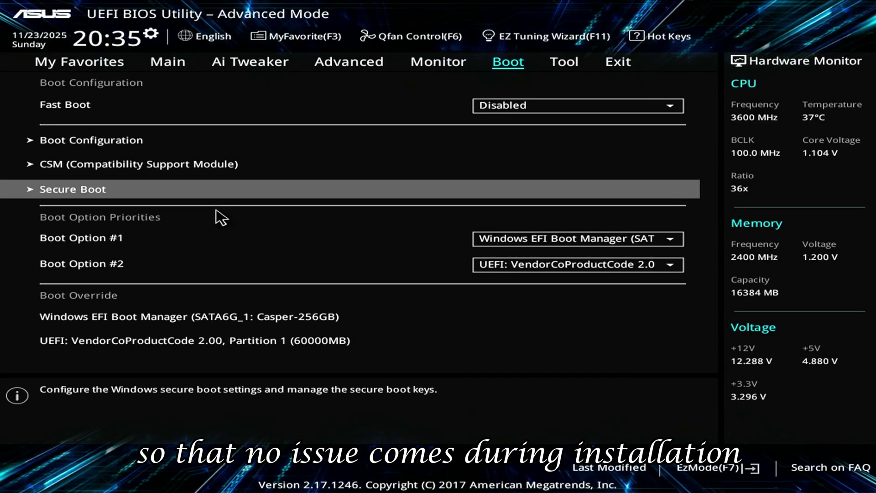
{"action": "key", "text": "Down"}
{"action": "key", "text": "Down"}
{"action": "key", "text": "Down"}
{"action": "key", "text": "Down"}
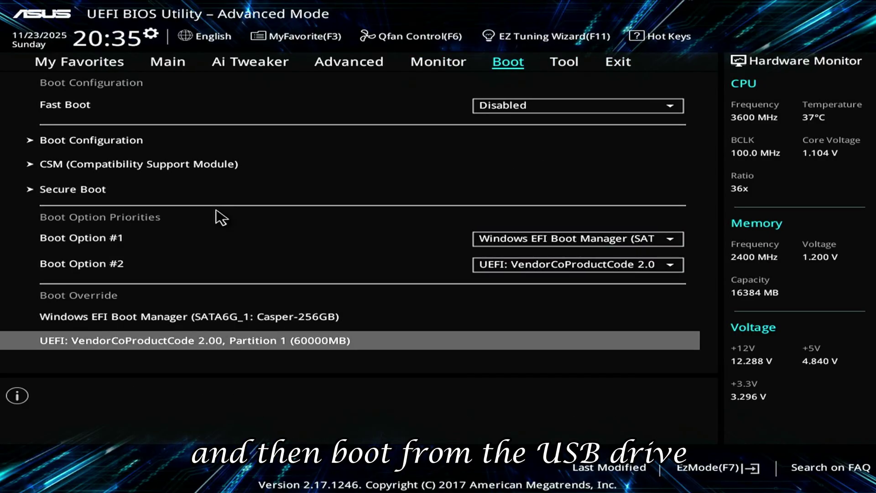
{"action": "key", "text": "Return"}
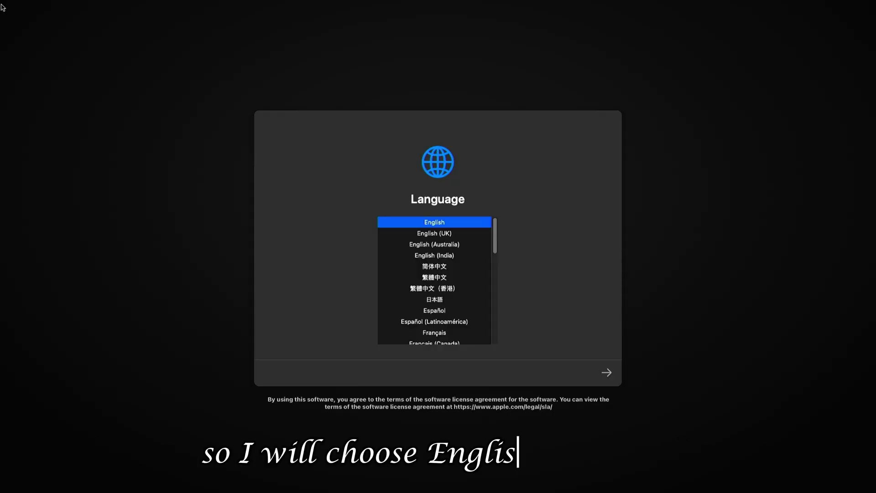
Choose English as the language and select Disk Utility among the recovery options.
{"action": "left_click", "coordinate": [610, 378]}
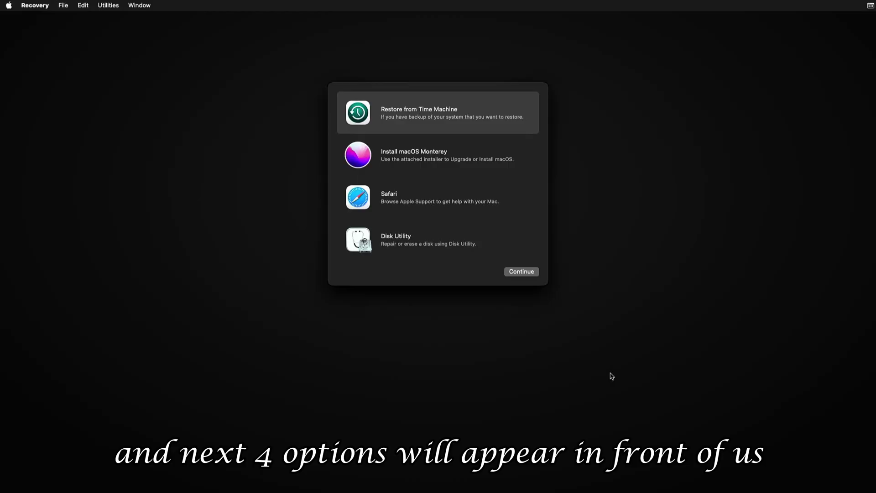
{"action": "left_click", "coordinate": [433, 247]}
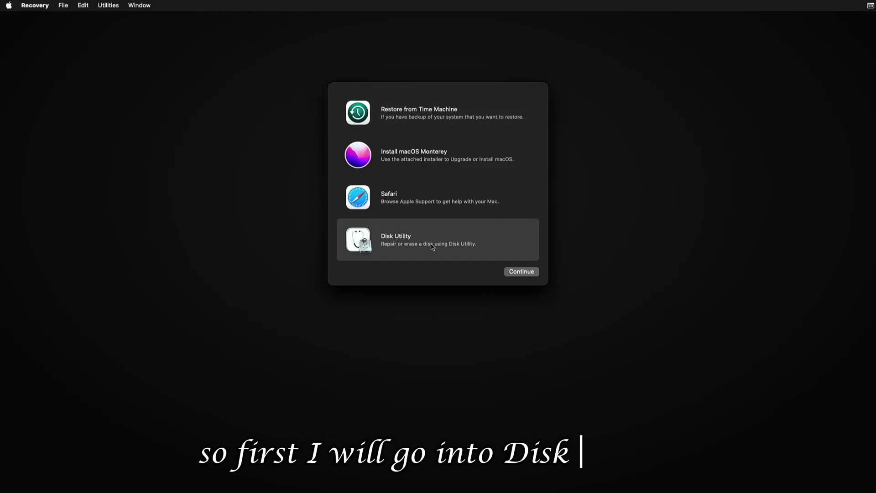
Show all devices in Disk Utility and select the 536.87 GB disk0s3 partition.
{"action": "left_click", "coordinate": [520, 273]}
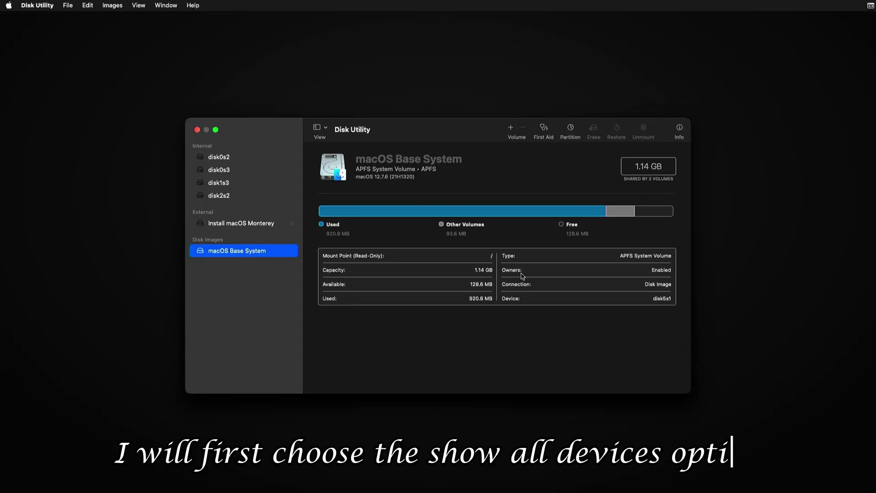
{"action": "left_click", "coordinate": [324, 130]}
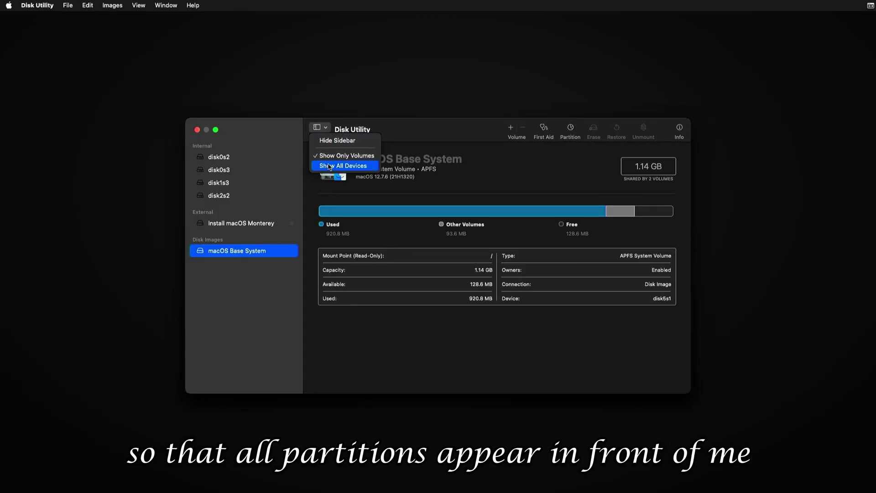
{"action": "left_click", "coordinate": [329, 167]}
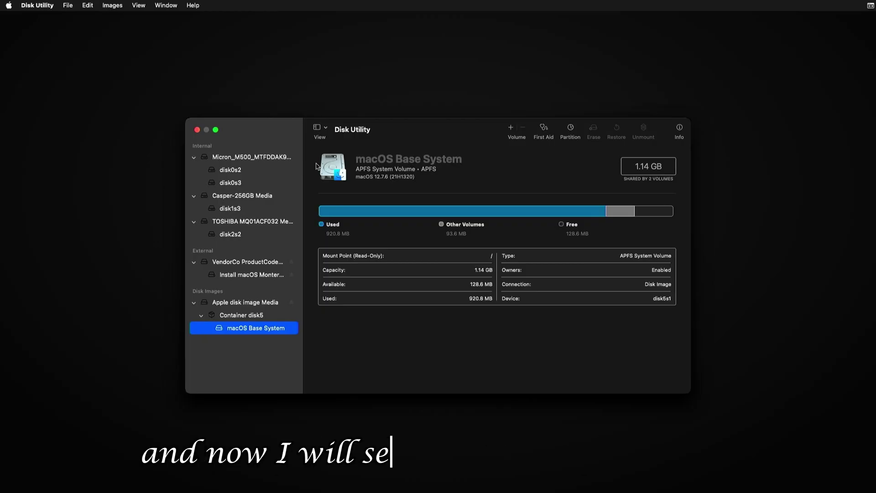
{"action": "left_click", "coordinate": [247, 183]}
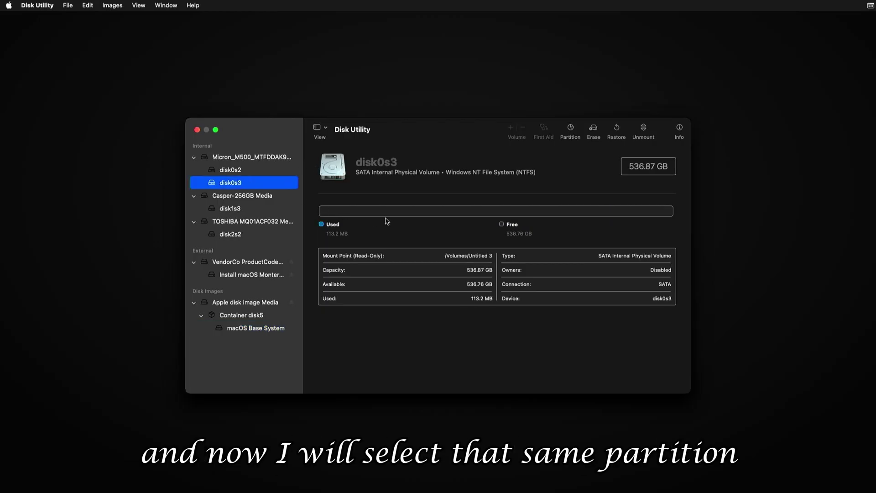
{"action": "left_click", "coordinate": [238, 172]}
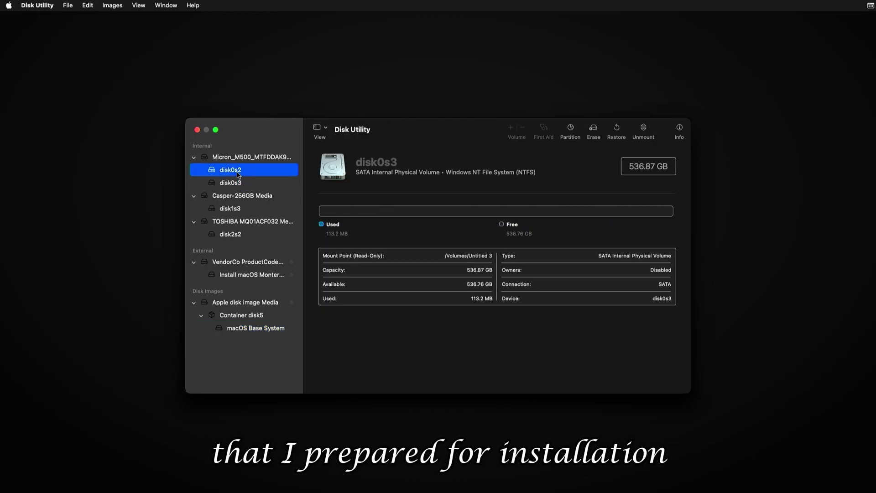
{"action": "left_click", "coordinate": [243, 183]}
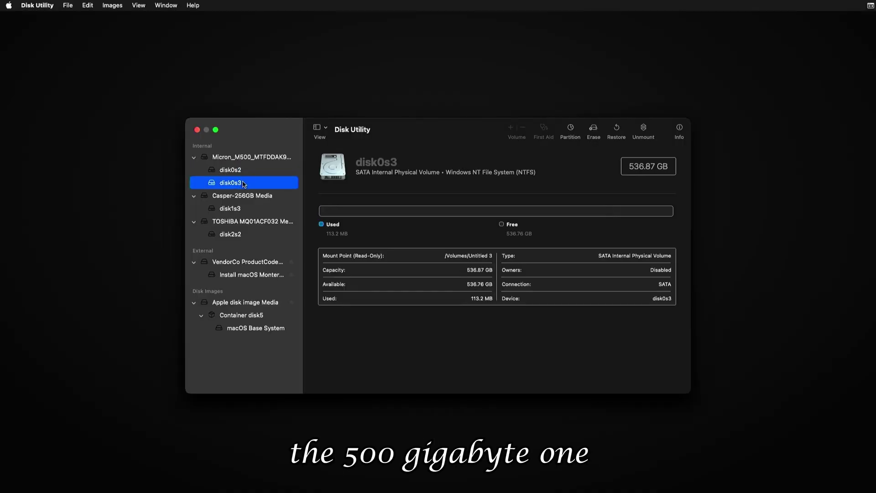
Erase disk0s3 as an APFS volume named MacOS and return to the recovery options.
{"action": "left_click", "coordinate": [592, 133]}
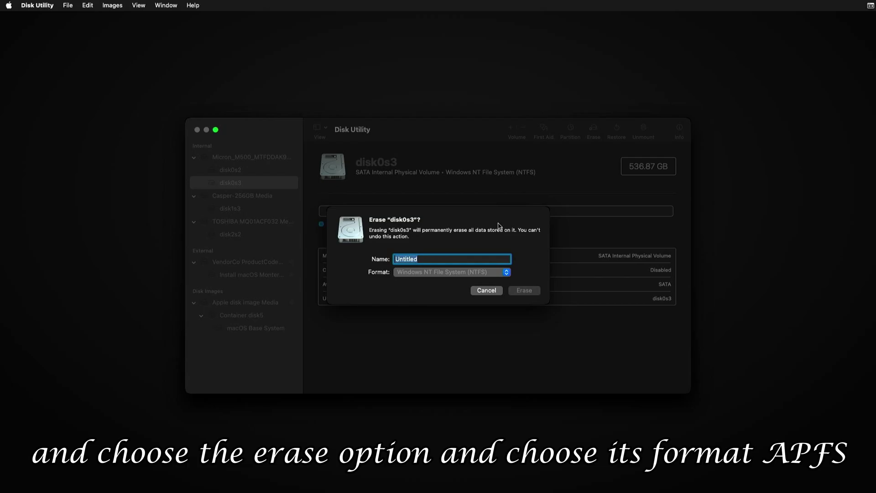
{"action": "left_click", "coordinate": [454, 272]}
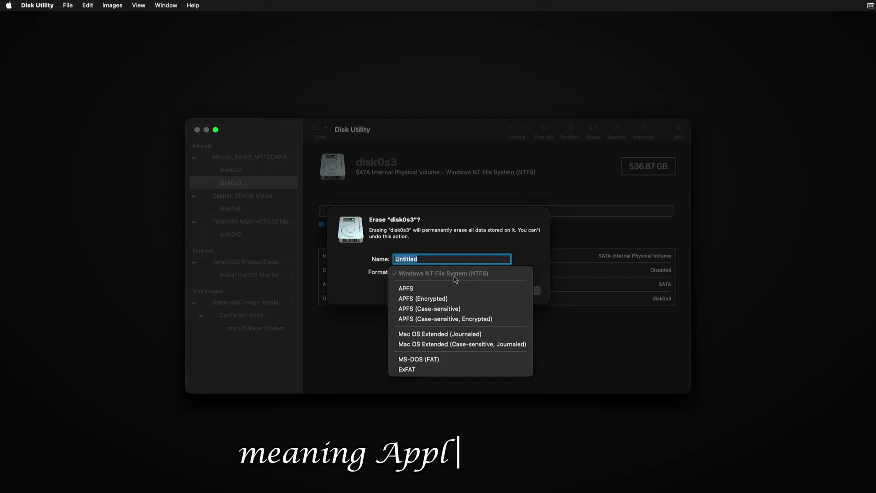
{"action": "left_click", "coordinate": [431, 290]}
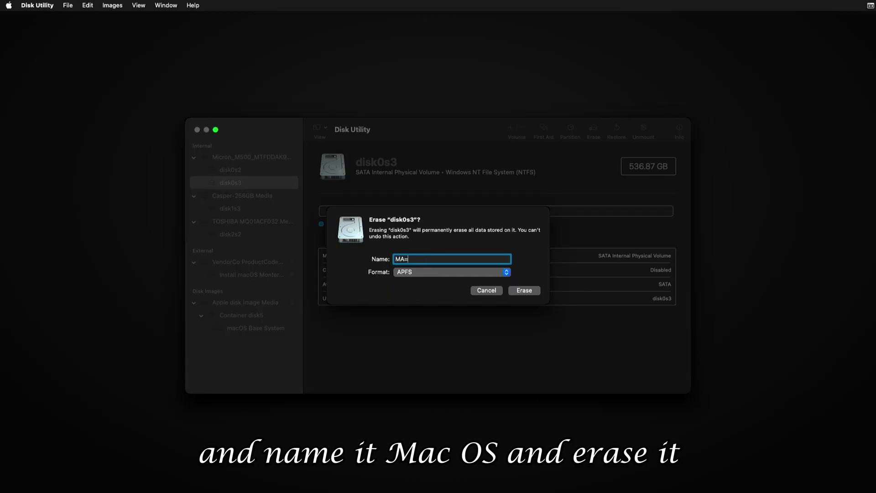
{"action": "type", "text": "MacOS"}
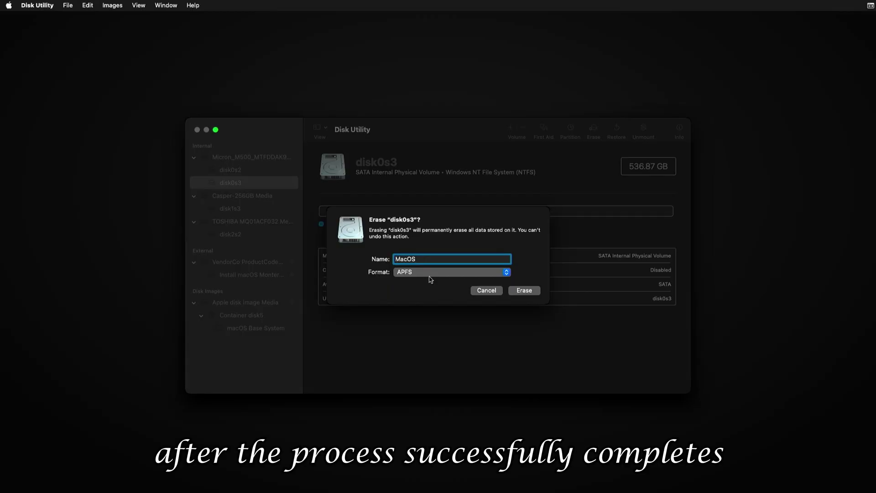
{"action": "left_click", "coordinate": [523, 291]}
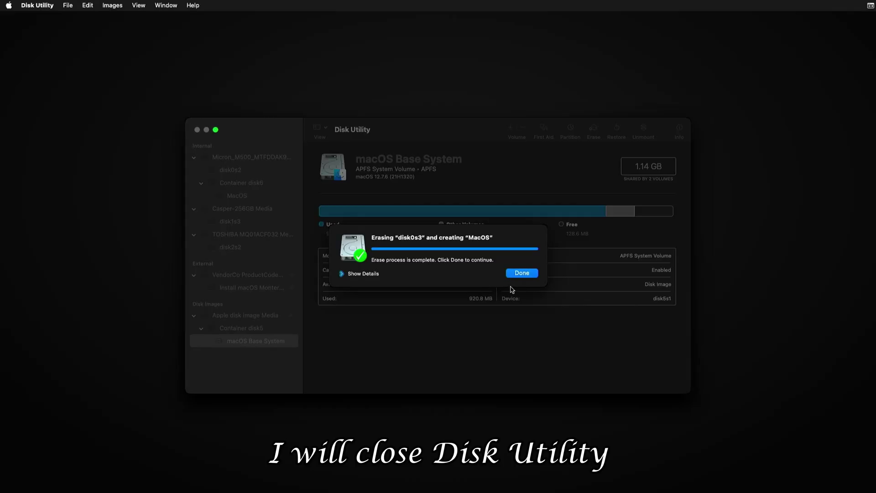
{"action": "left_click", "coordinate": [523, 275]}
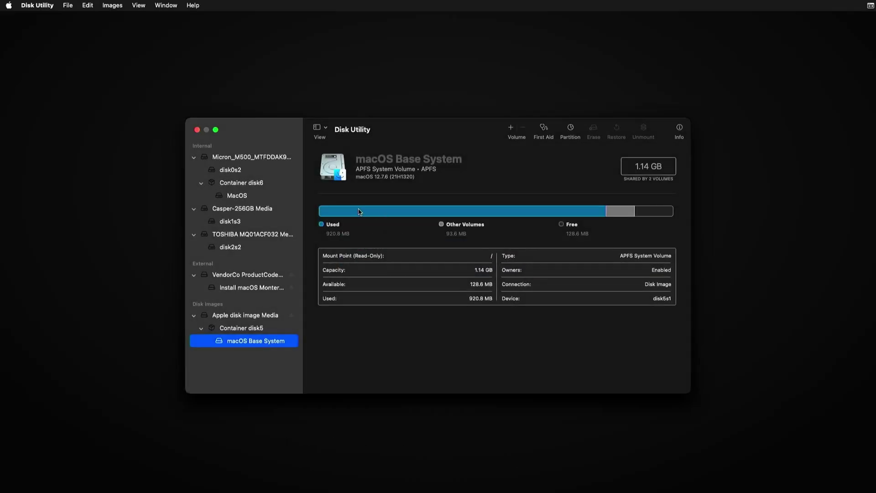
{"action": "left_click", "coordinate": [197, 131]}
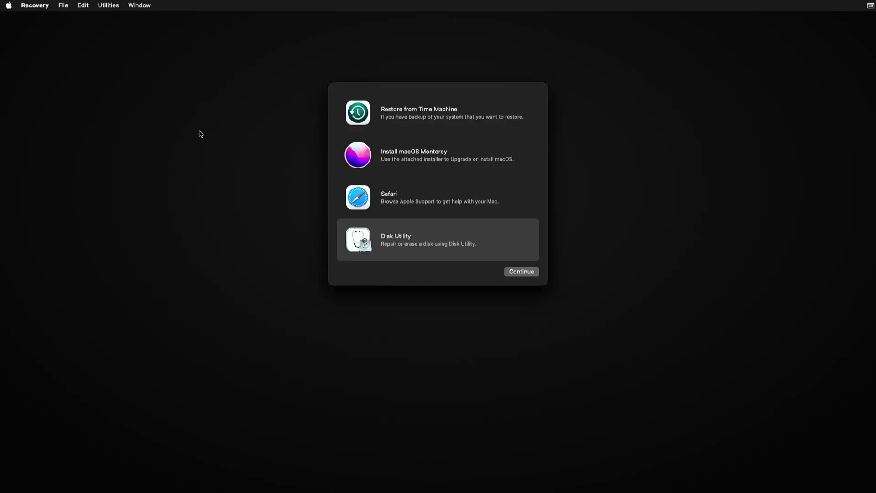
{"action": "left_click", "coordinate": [412, 154]}
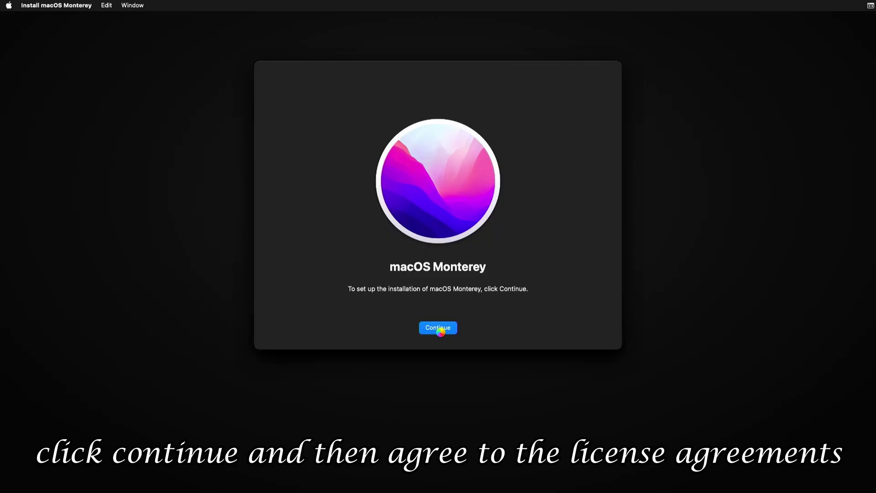
Agree to the Monterey licence and start installing onto the MacOS disk.
{"action": "left_click", "coordinate": [441, 330]}
{"action": "left_click", "coordinate": [450, 332]}
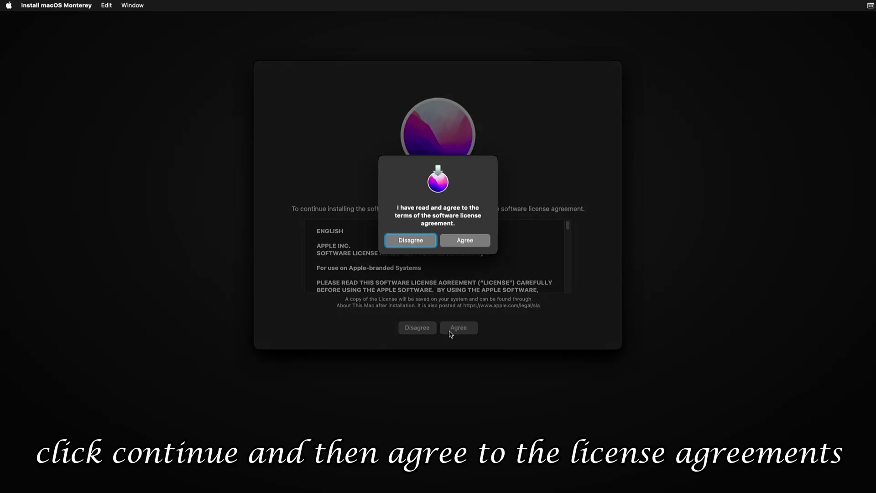
{"action": "left_click", "coordinate": [461, 240]}
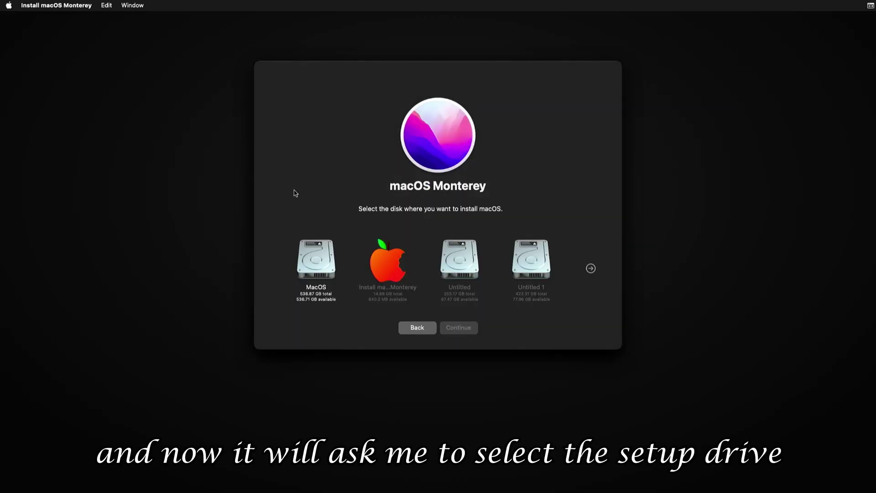
{"action": "left_click", "coordinate": [316, 268]}
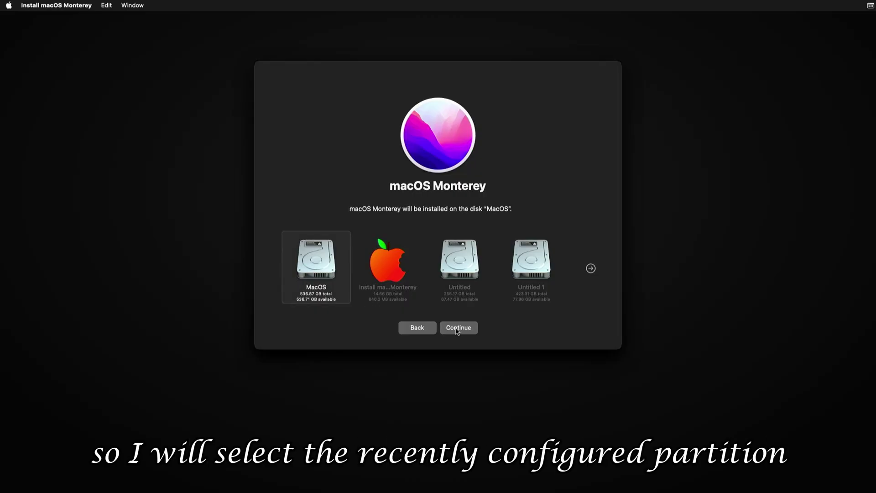
{"action": "left_click", "coordinate": [458, 327]}
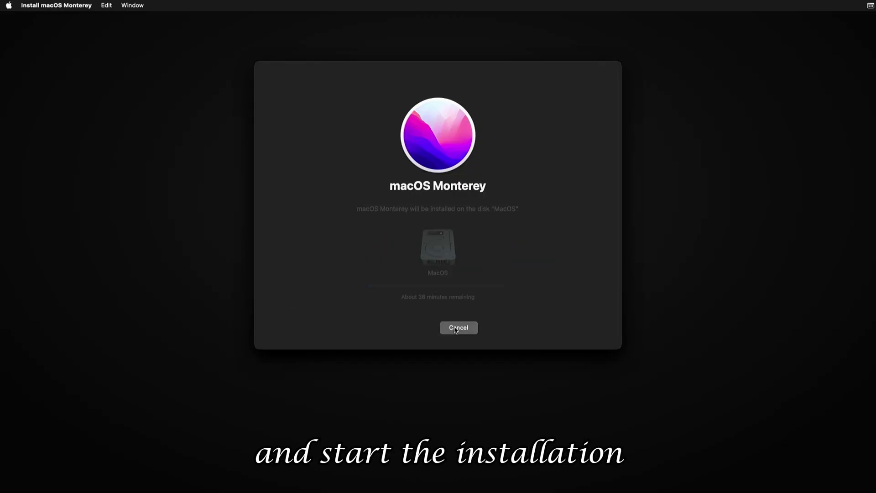
Show the Installer Log with its detail level set to Show All Logs.
{"action": "left_click", "coordinate": [132, 7]}
{"action": "left_click", "coordinate": [145, 84]}
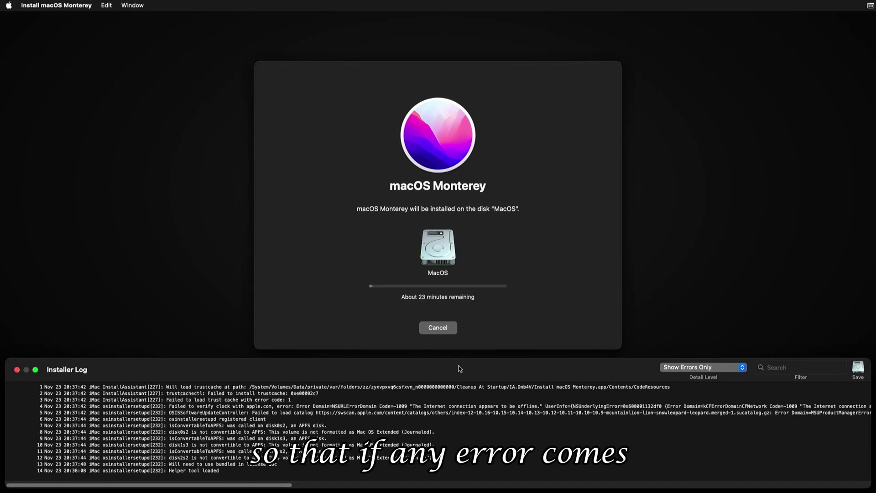
{"action": "left_click", "coordinate": [743, 369]}
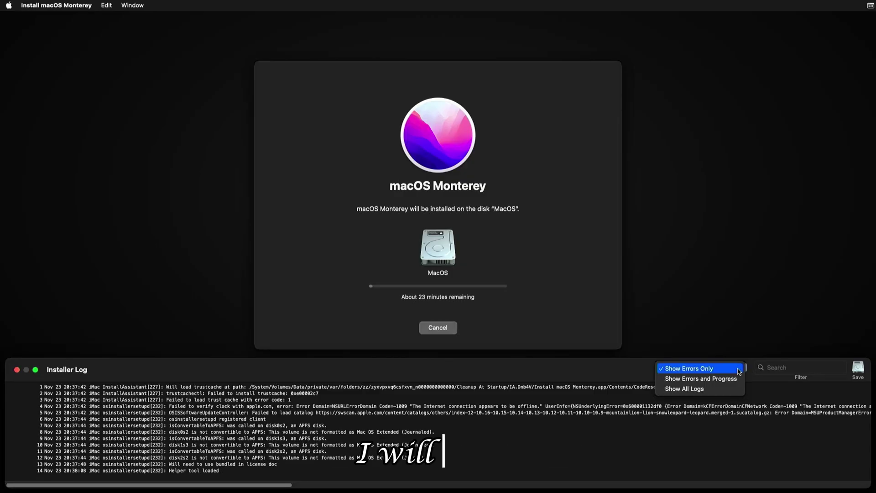
{"action": "left_click", "coordinate": [721, 389]}
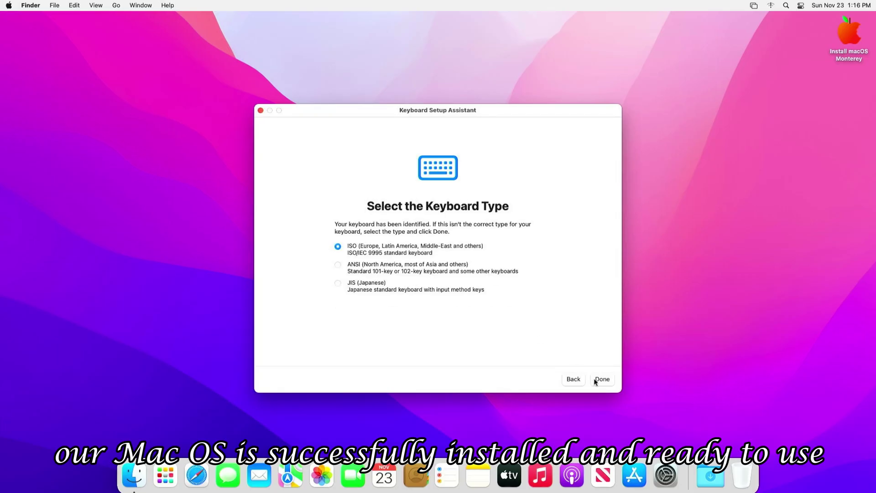
Accept the detected keyboard type and review the connections in Network Preferences.
{"action": "left_click", "coordinate": [598, 379]}
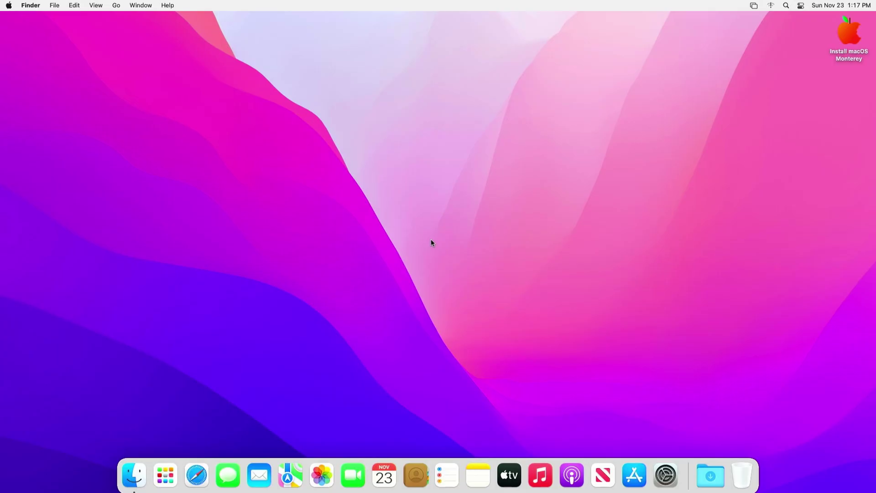
{"action": "left_click", "coordinate": [772, 5]}
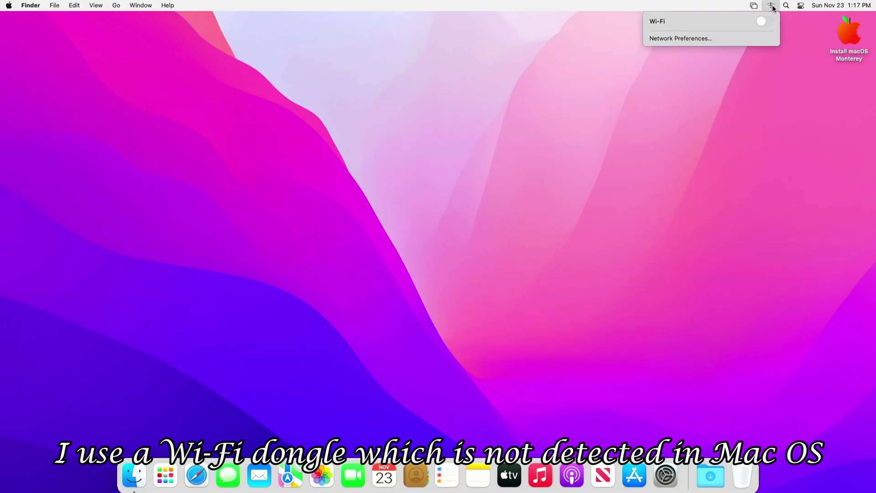
{"action": "left_click", "coordinate": [705, 38]}
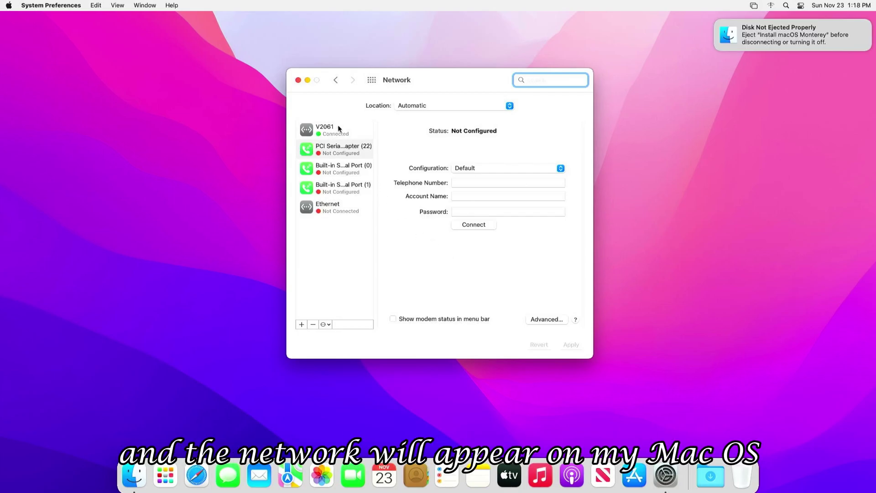
{"action": "left_click", "coordinate": [299, 81]}
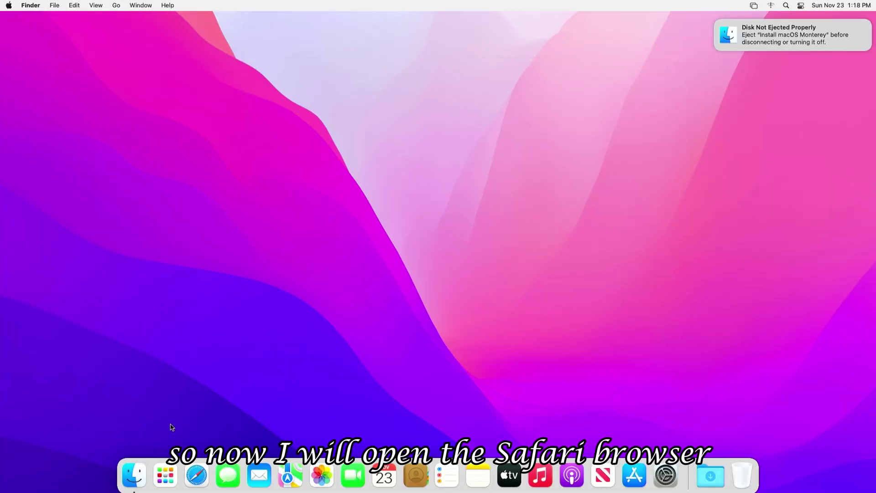
Search Google in Safari for ocauxiliarytools and open the OCAuxiliaryTools GitHub result.
{"action": "left_click", "coordinate": [176, 477]}
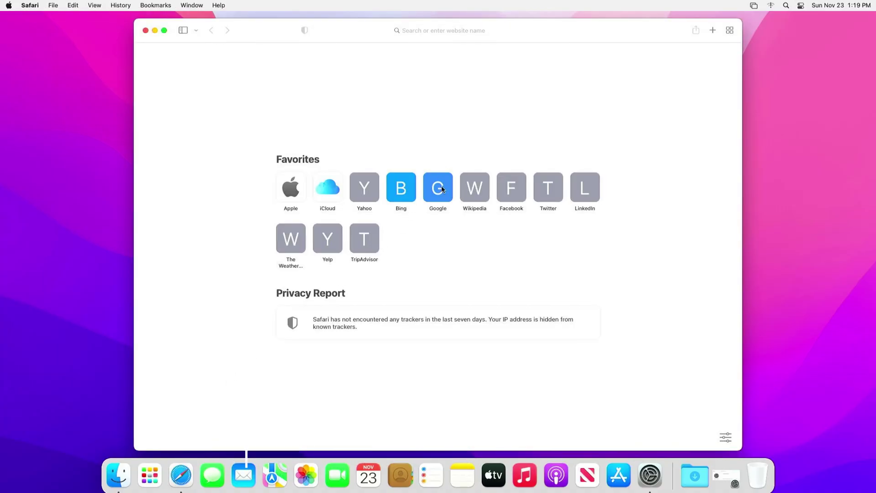
{"action": "left_click", "coordinate": [436, 187]}
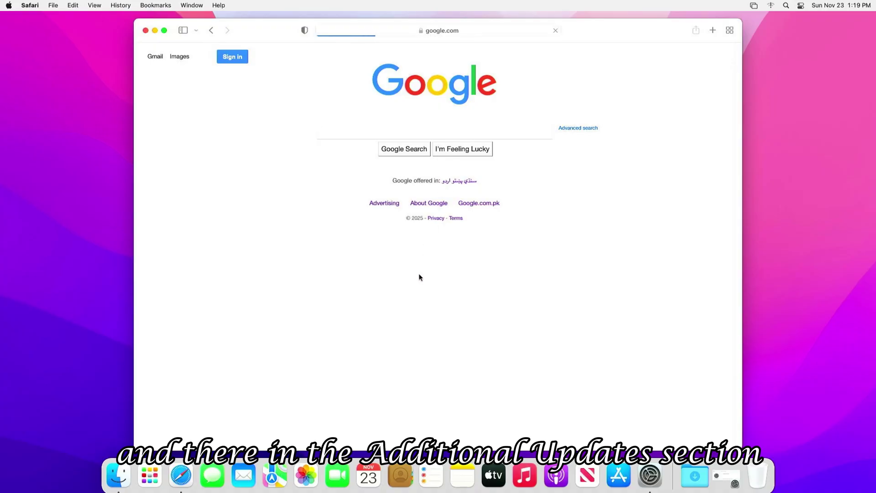
{"action": "type", "text": "openco"}
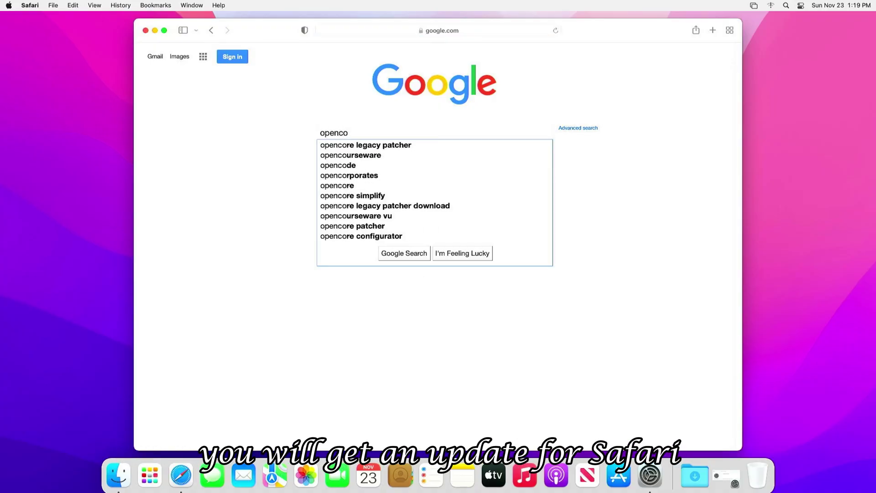
{"action": "type", "text": "re"}
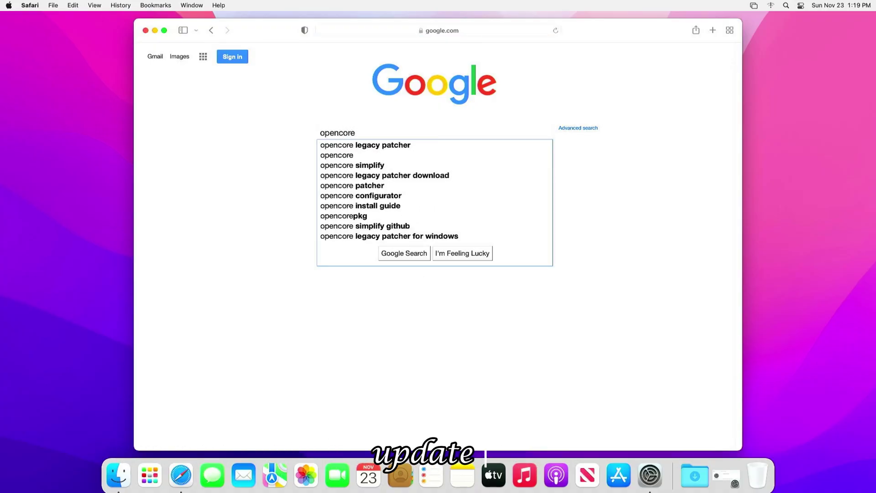
{"action": "key", "text": "BackSpace"}
{"action": "key", "text": "BackSpace"}
{"action": "key", "text": "BackSpace"}
{"action": "key", "text": "BackSpace"}
{"action": "key", "text": "BackSpace"}
{"action": "key", "text": "BackSpace"}
{"action": "key", "text": "BackSpace"}
{"action": "key", "text": "BackSpace"}
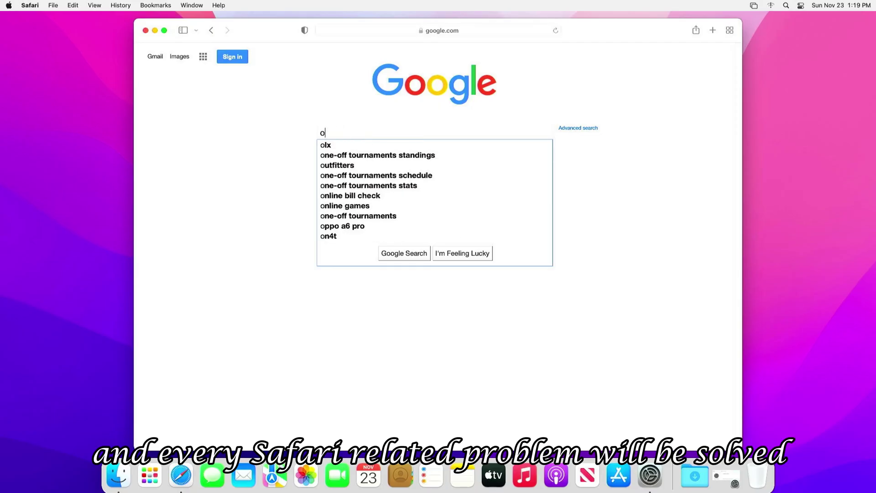
{"action": "type", "text": "OC"}
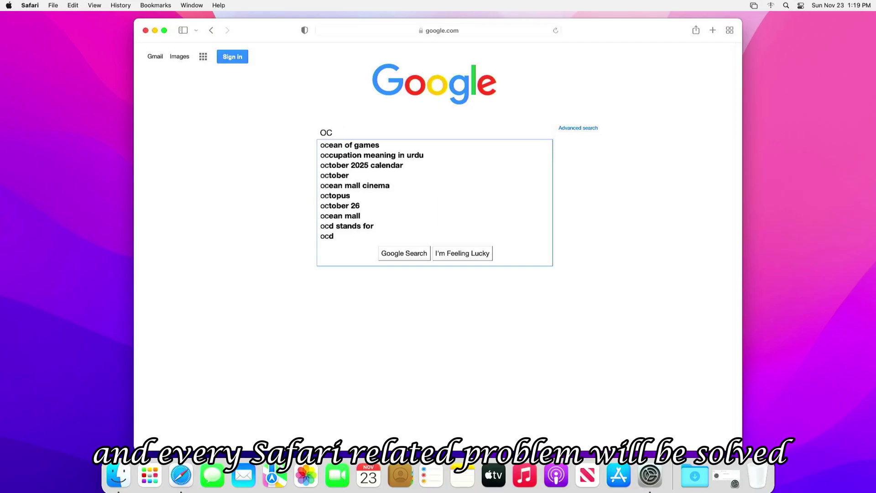
{"action": "type", "text": "Au"}
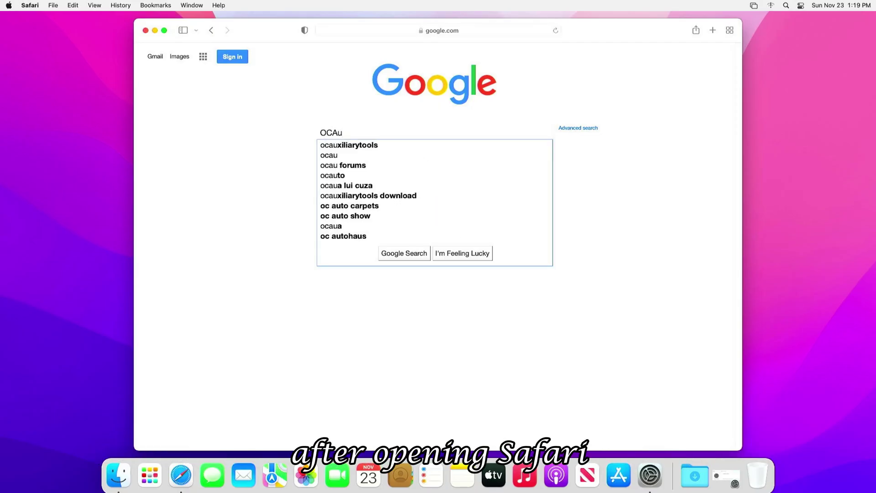
{"action": "key", "text": "Down"}
{"action": "key", "text": "Return"}
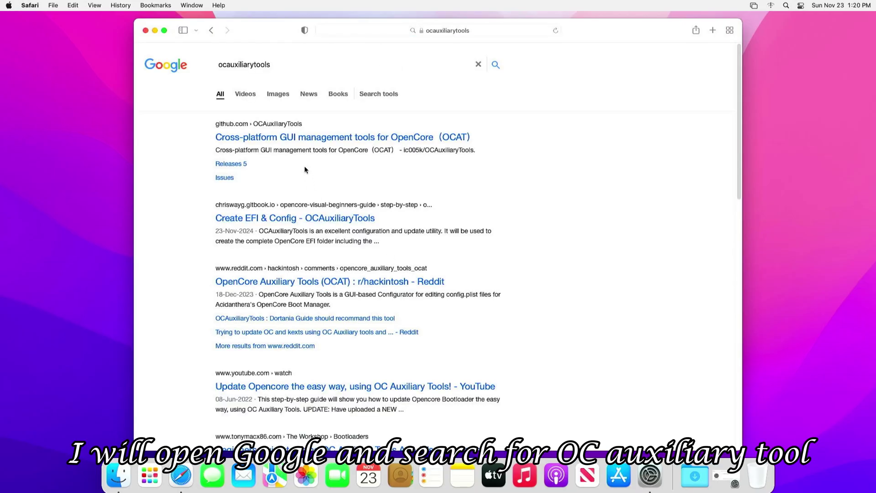
{"action": "left_click", "coordinate": [301, 136]}
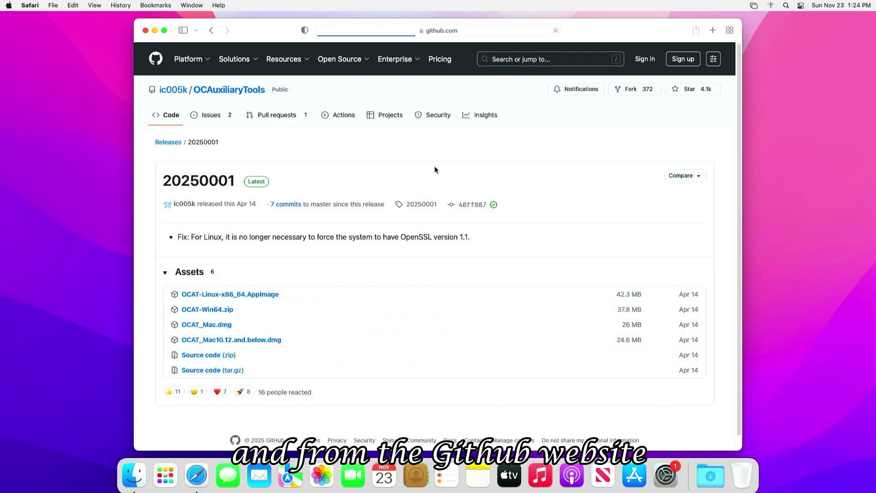
Download OCAT_Mac.dmg from the release, allowing github.com downloads, and close the Safari window.
{"action": "left_click", "coordinate": [222, 325]}
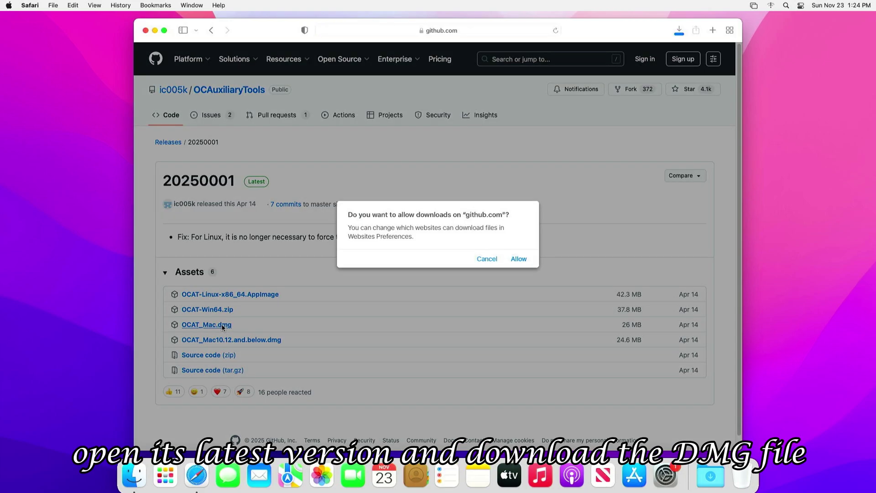
{"action": "left_click", "coordinate": [518, 259]}
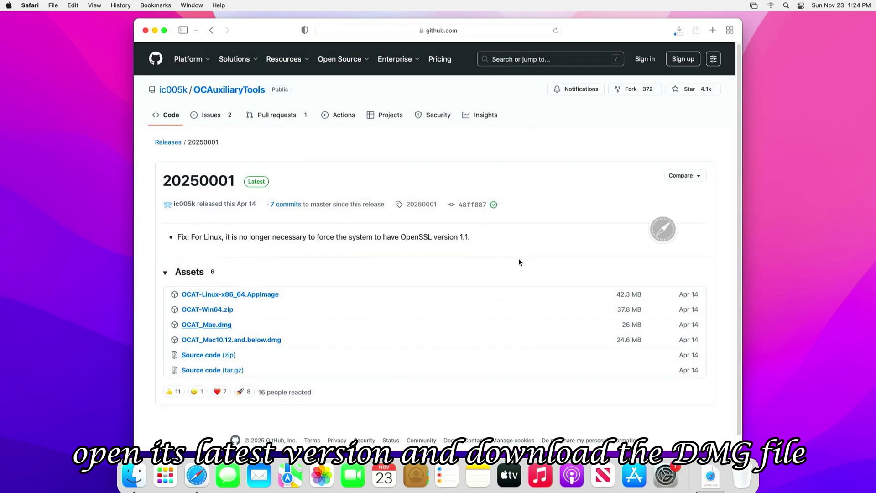
{"action": "left_click", "coordinate": [146, 30]}
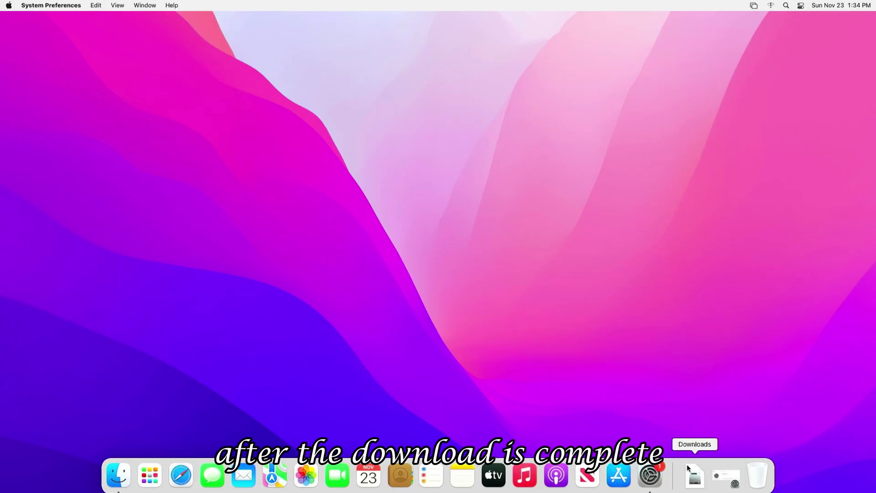
Open the downloaded OCAT_Mac.dmg, try launching OCAuxiliaryTools, and dismiss the unidentified developer warning.
{"action": "left_click", "coordinate": [695, 475]}
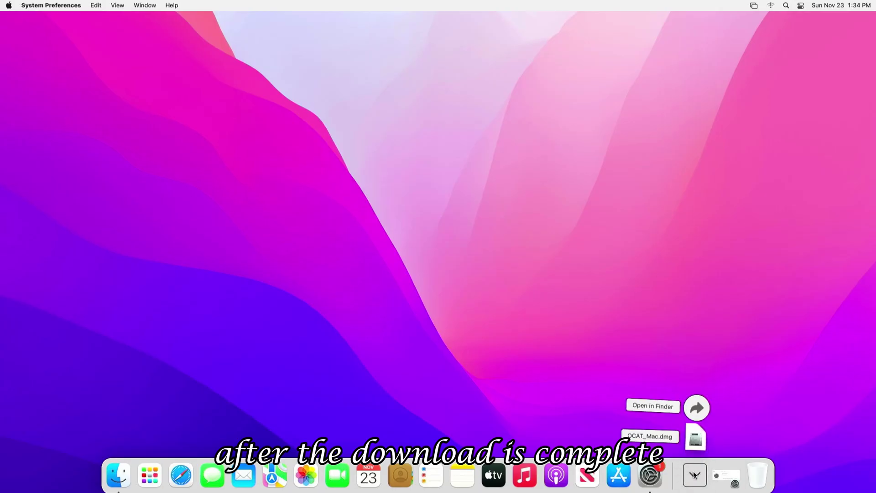
{"action": "left_click", "coordinate": [696, 438]}
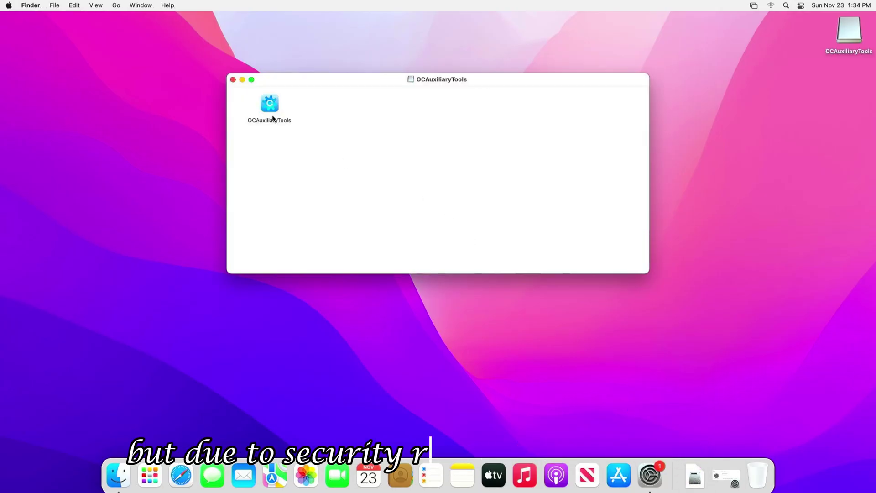
{"action": "double_click", "coordinate": [272, 117]}
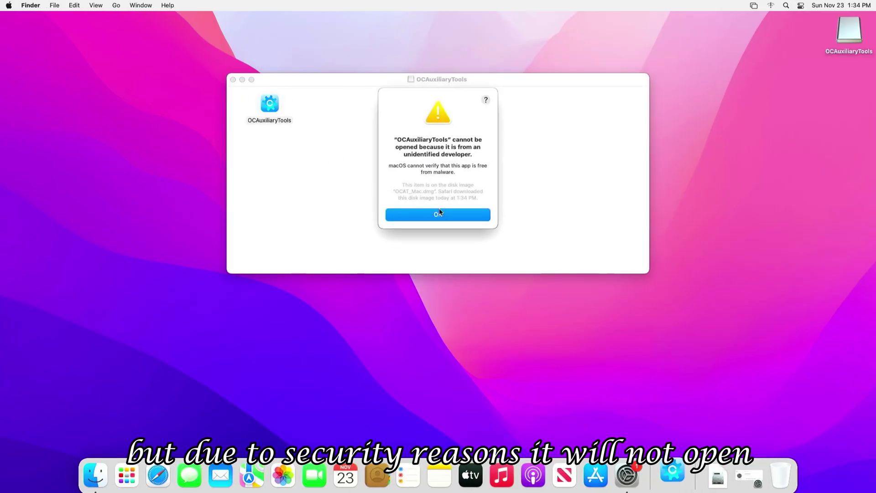
{"action": "left_click", "coordinate": [439, 213]}
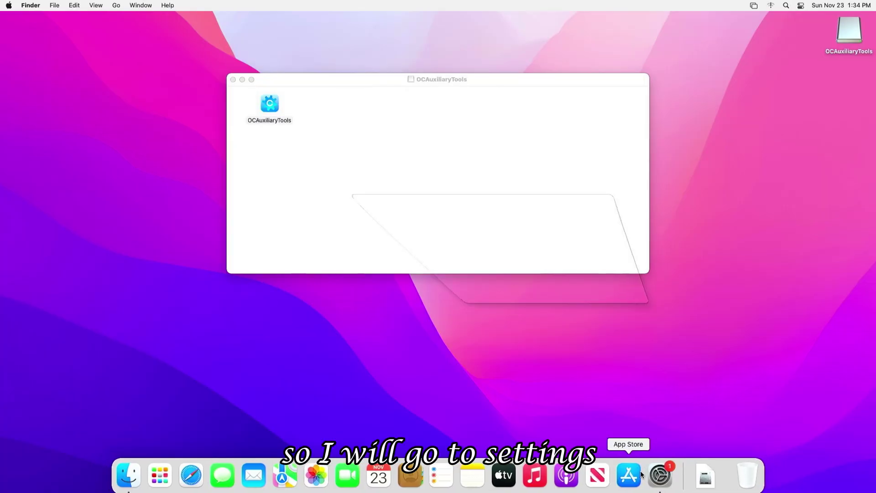
Use Open Anyway in Security & Privacy and confirm opening OCAuxiliaryTools.
{"action": "left_click", "coordinate": [660, 475]}
{"action": "left_click", "coordinate": [334, 82]}
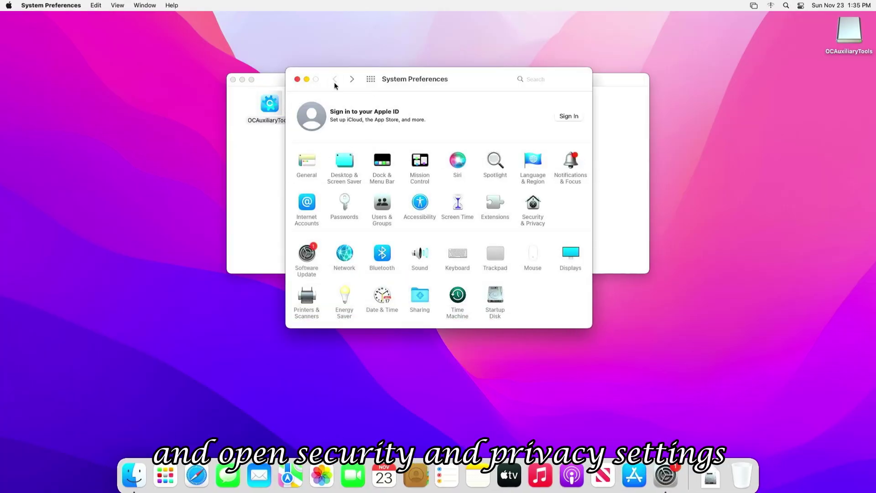
{"action": "left_click", "coordinate": [533, 206]}
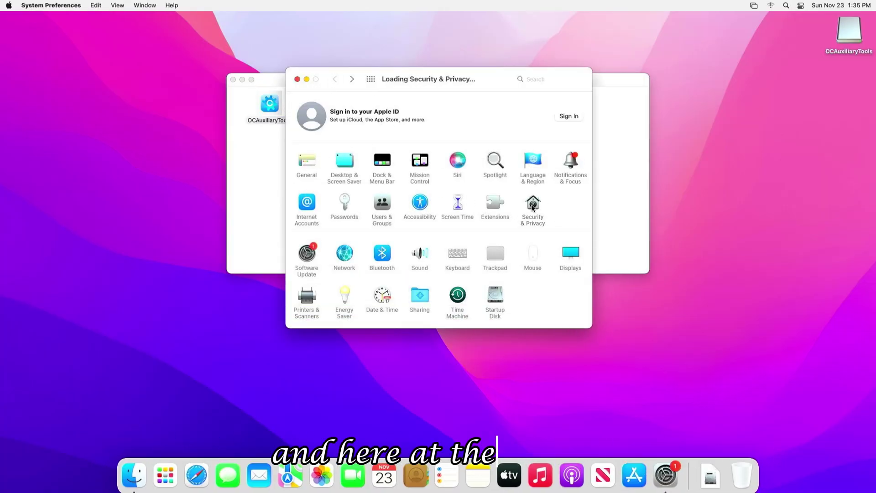
{"action": "left_click", "coordinate": [542, 261]}
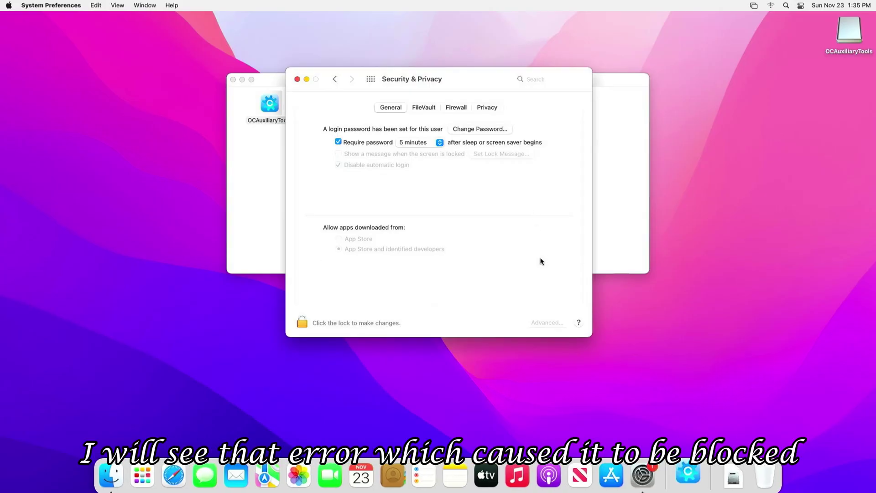
{"action": "left_click", "coordinate": [433, 230]}
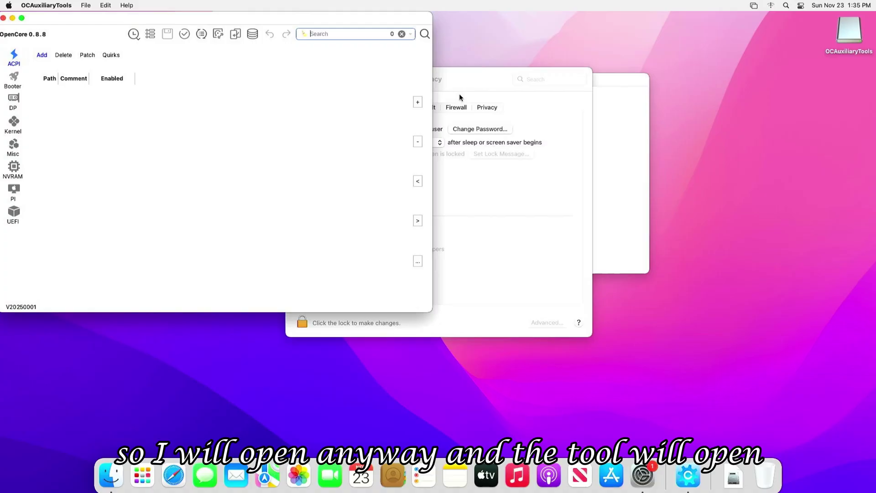
Close Security & Privacy and the disk image window, then mount disk1s1 (Casper-256GB) via Mount ESP.
{"action": "left_click", "coordinate": [459, 95]}
{"action": "left_click", "coordinate": [297, 79]}
{"action": "left_click", "coordinate": [456, 83]}
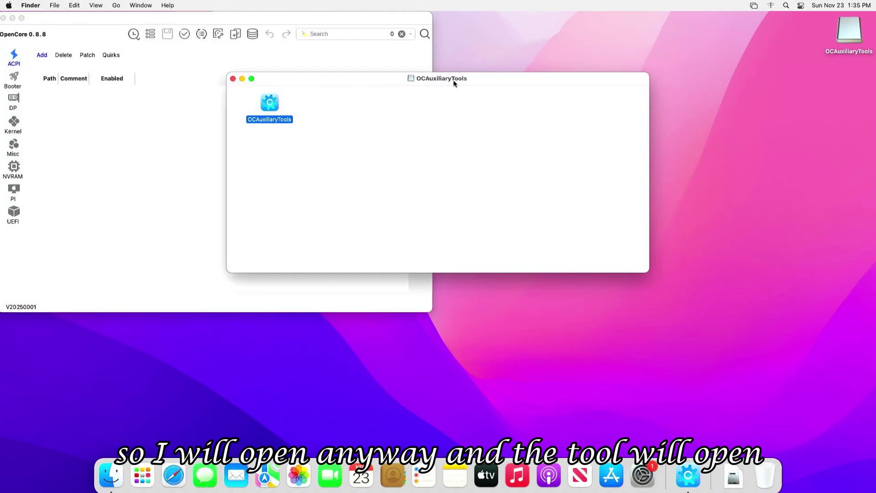
{"action": "left_click", "coordinate": [235, 78]}
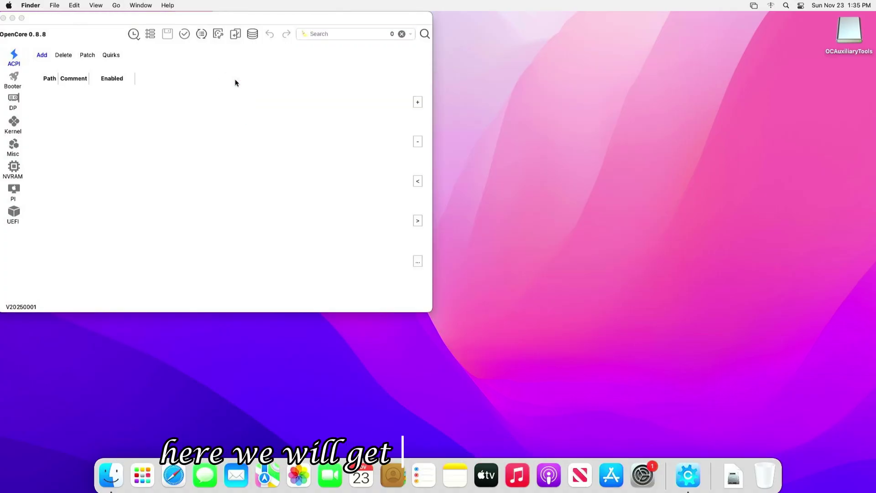
{"action": "left_click", "coordinate": [217, 34]}
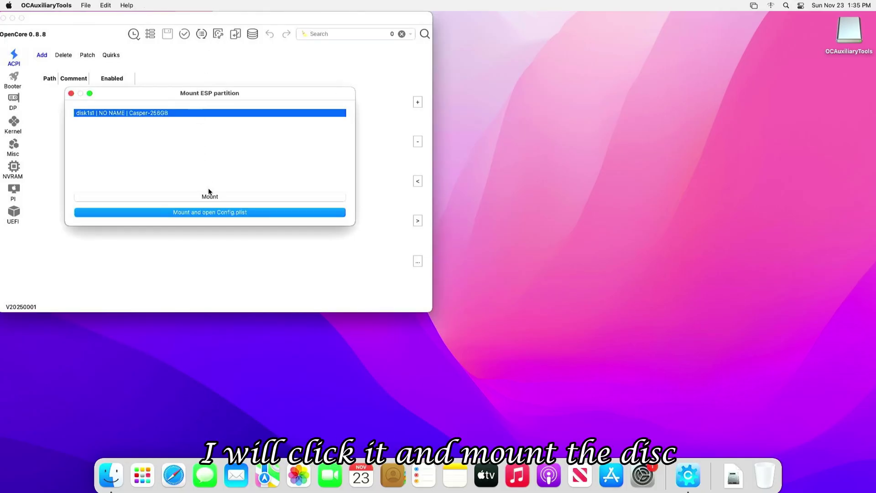
{"action": "left_click", "coordinate": [212, 197]}
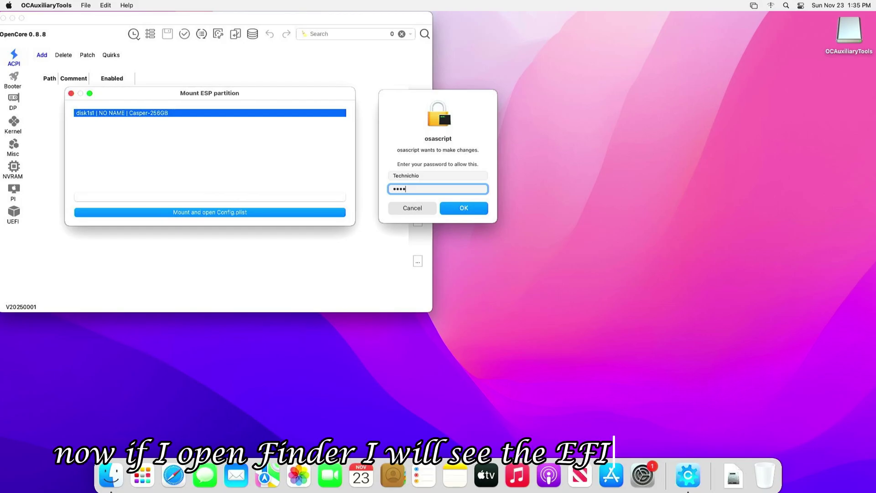
Submit the administrator password and browse the mounted NO NAME volume's EFI folder.
{"action": "key", "text": "Return"}
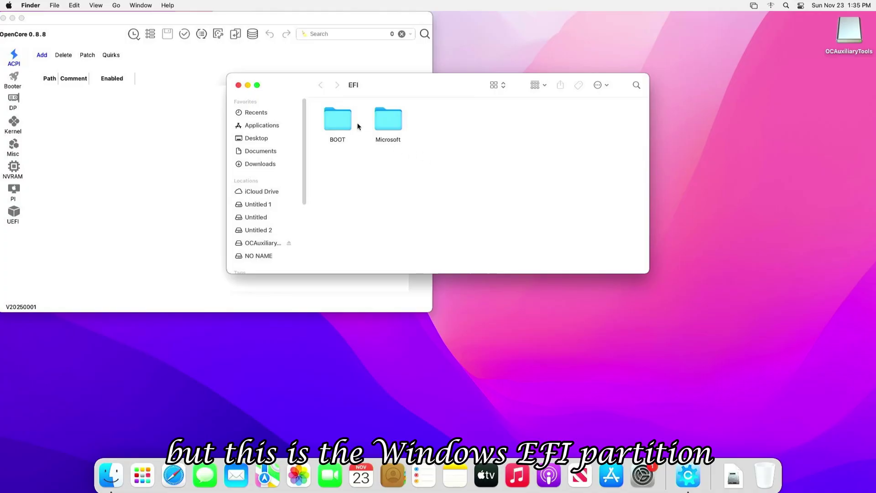
{"action": "scroll", "coordinate": [277, 207], "scroll_direction": "down", "scroll_amount": 3}
{"action": "left_click", "coordinate": [258, 214]}
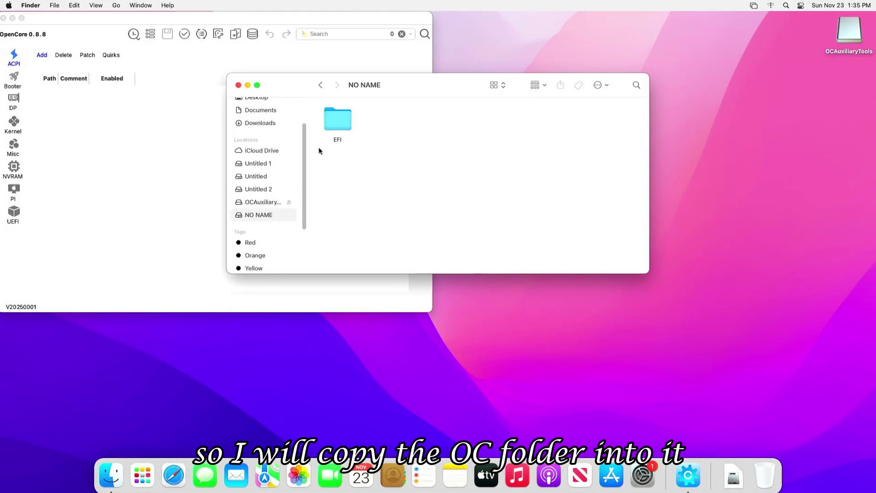
{"action": "double_click", "coordinate": [340, 120]}
{"action": "left_click", "coordinate": [320, 85]}
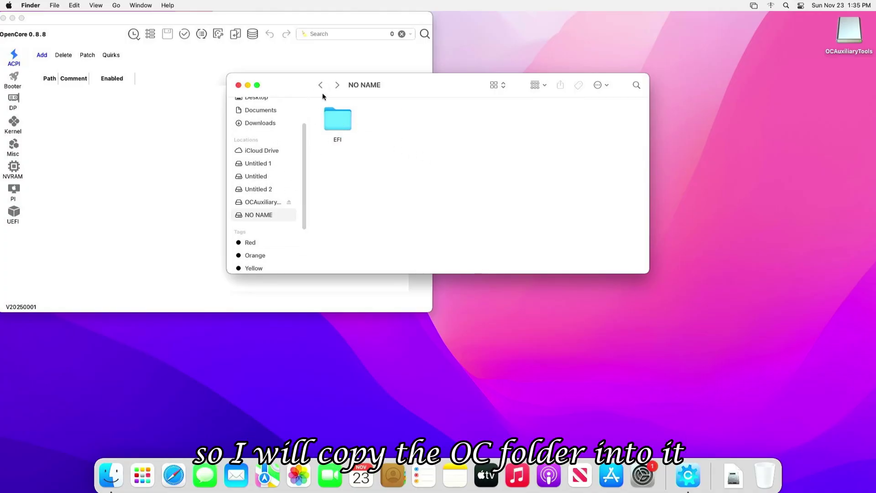
Copy the EFI folder from the user's Desktop on the Untitled 2 drive.
{"action": "left_click", "coordinate": [262, 189]}
{"action": "left_click", "coordinate": [297, 201]}
{"action": "left_click", "coordinate": [392, 125]}
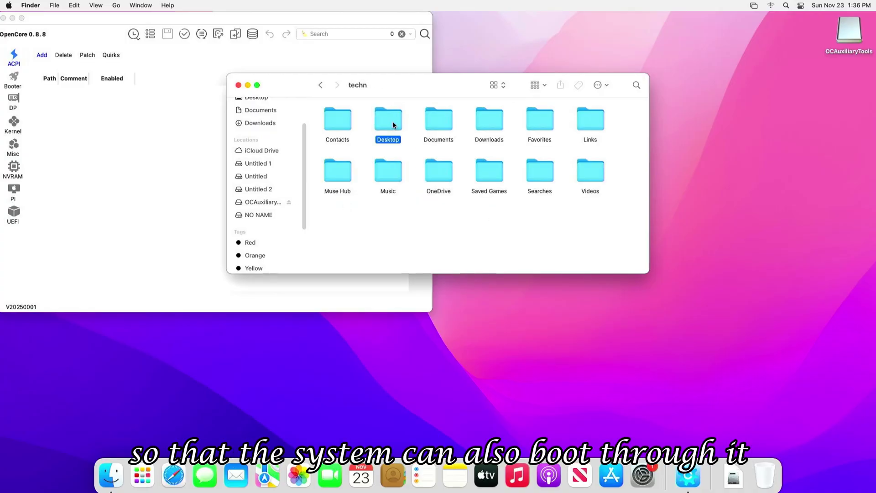
{"action": "double_click", "coordinate": [393, 124]}
{"action": "right_click", "coordinate": [393, 121]}
{"action": "left_click", "coordinate": [286, 211]}
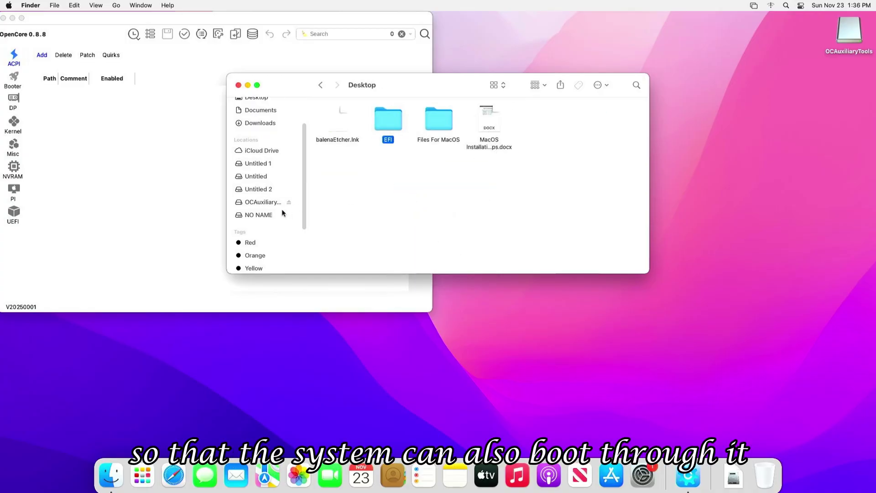
Paste the copied EFI folder into NO NAME's EFI folder.
{"action": "left_click", "coordinate": [258, 214]}
{"action": "double_click", "coordinate": [341, 119]}
{"action": "right_click", "coordinate": [447, 170]}
{"action": "left_click", "coordinate": [464, 186]}
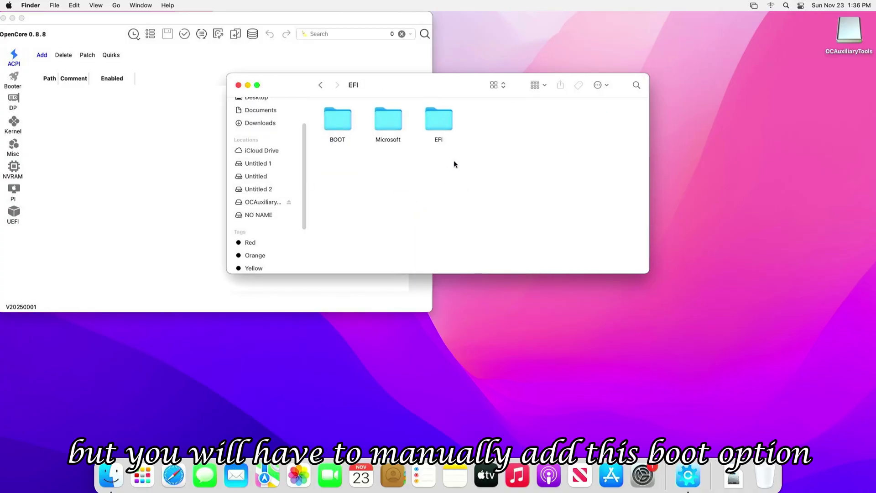
Place OC beside BOOT and Microsoft, delete the leftover nested EFI, and close Finder and OCAuxiliaryTools.
{"action": "right_click", "coordinate": [390, 116]}
{"action": "left_click", "coordinate": [404, 227]}
{"action": "right_click", "coordinate": [433, 180]}
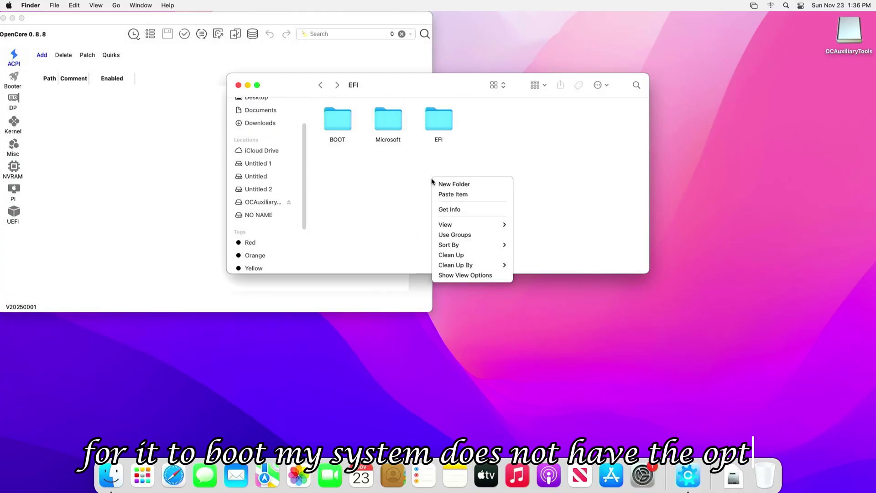
{"action": "left_click", "coordinate": [456, 193]}
{"action": "right_click", "coordinate": [441, 128]}
{"action": "left_click", "coordinate": [462, 161]}
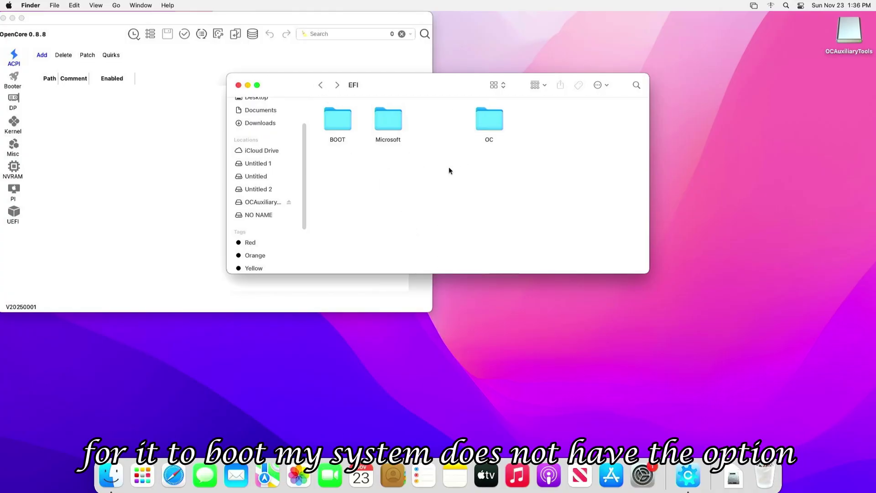
{"action": "left_click", "coordinate": [238, 85]}
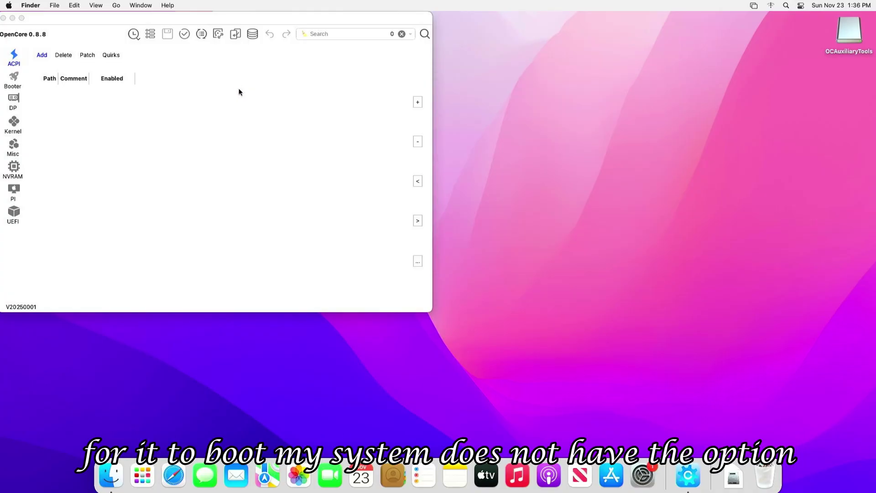
{"action": "left_click", "coordinate": [3, 17]}
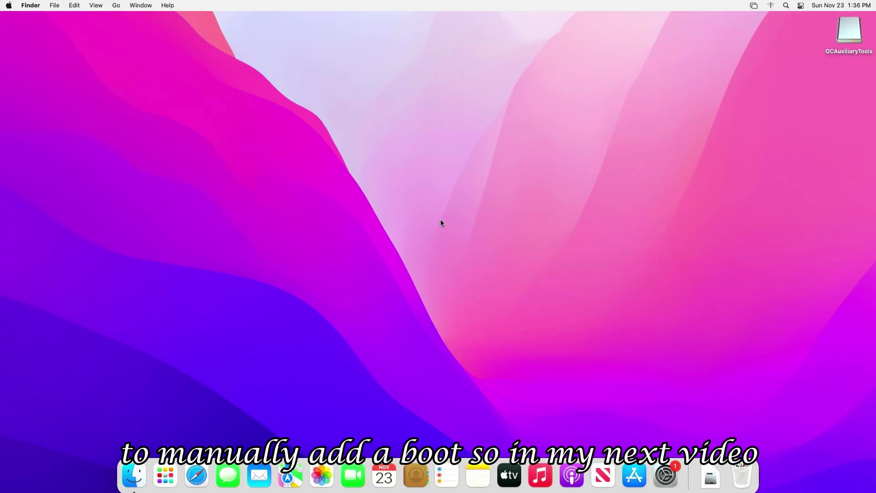